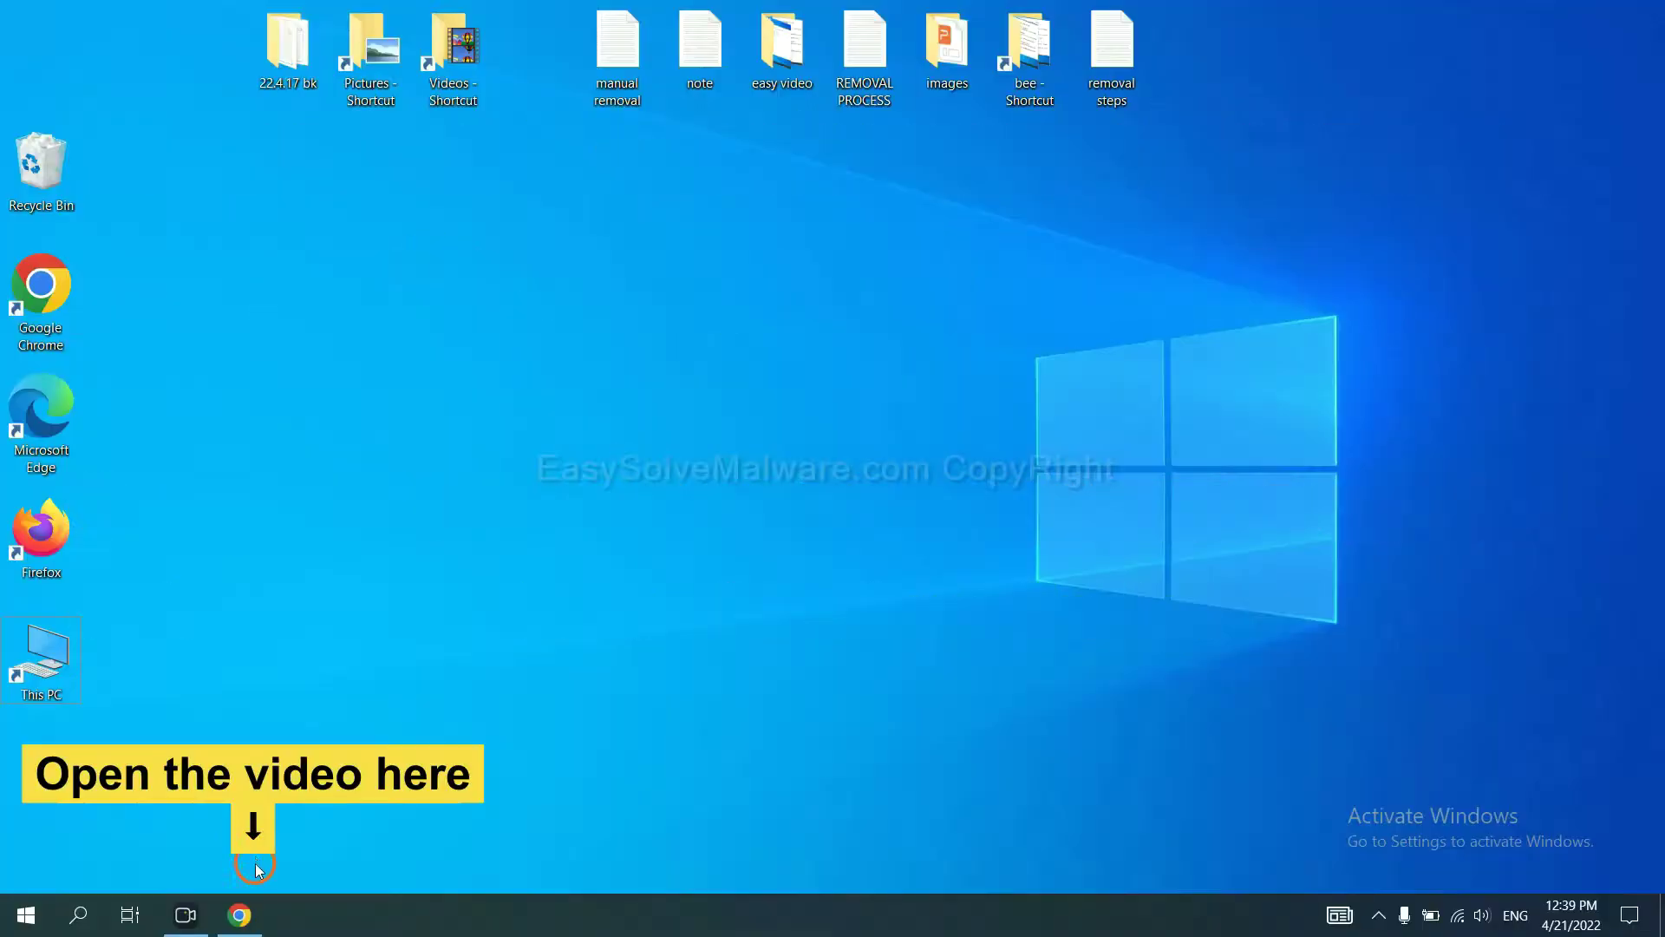
Download the SpyHunter for Windows installer from easysolvemalware.com via the video description link, then run it
{"action": "left_click", "coordinate": [240, 915]}
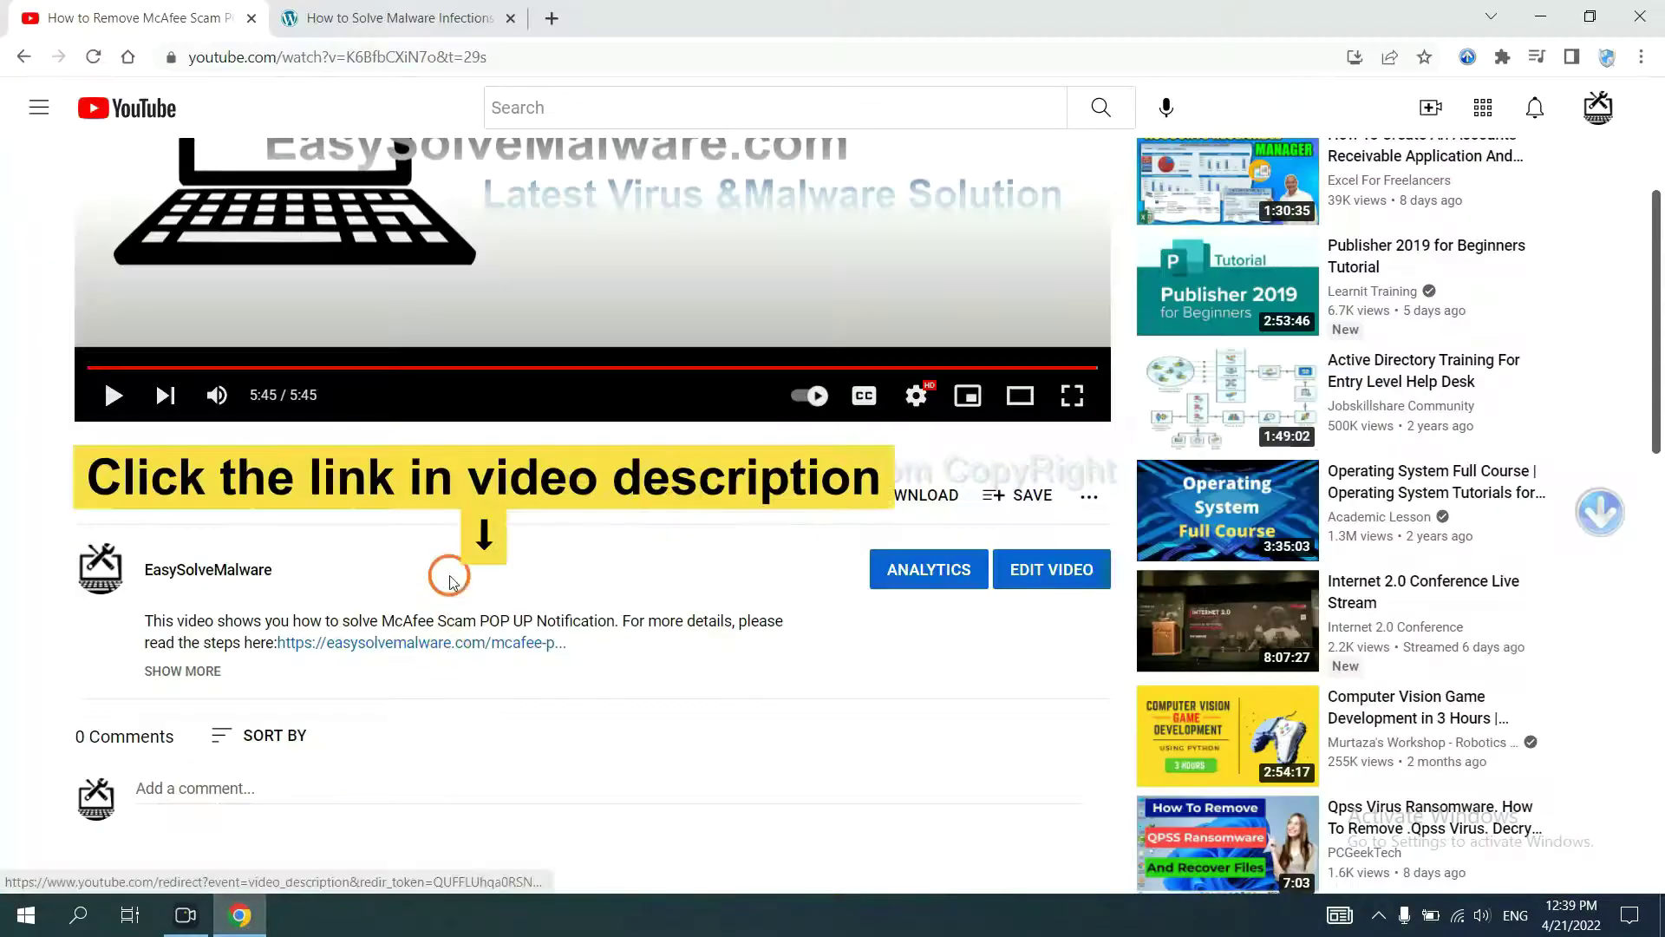
{"action": "left_click", "coordinate": [460, 646]}
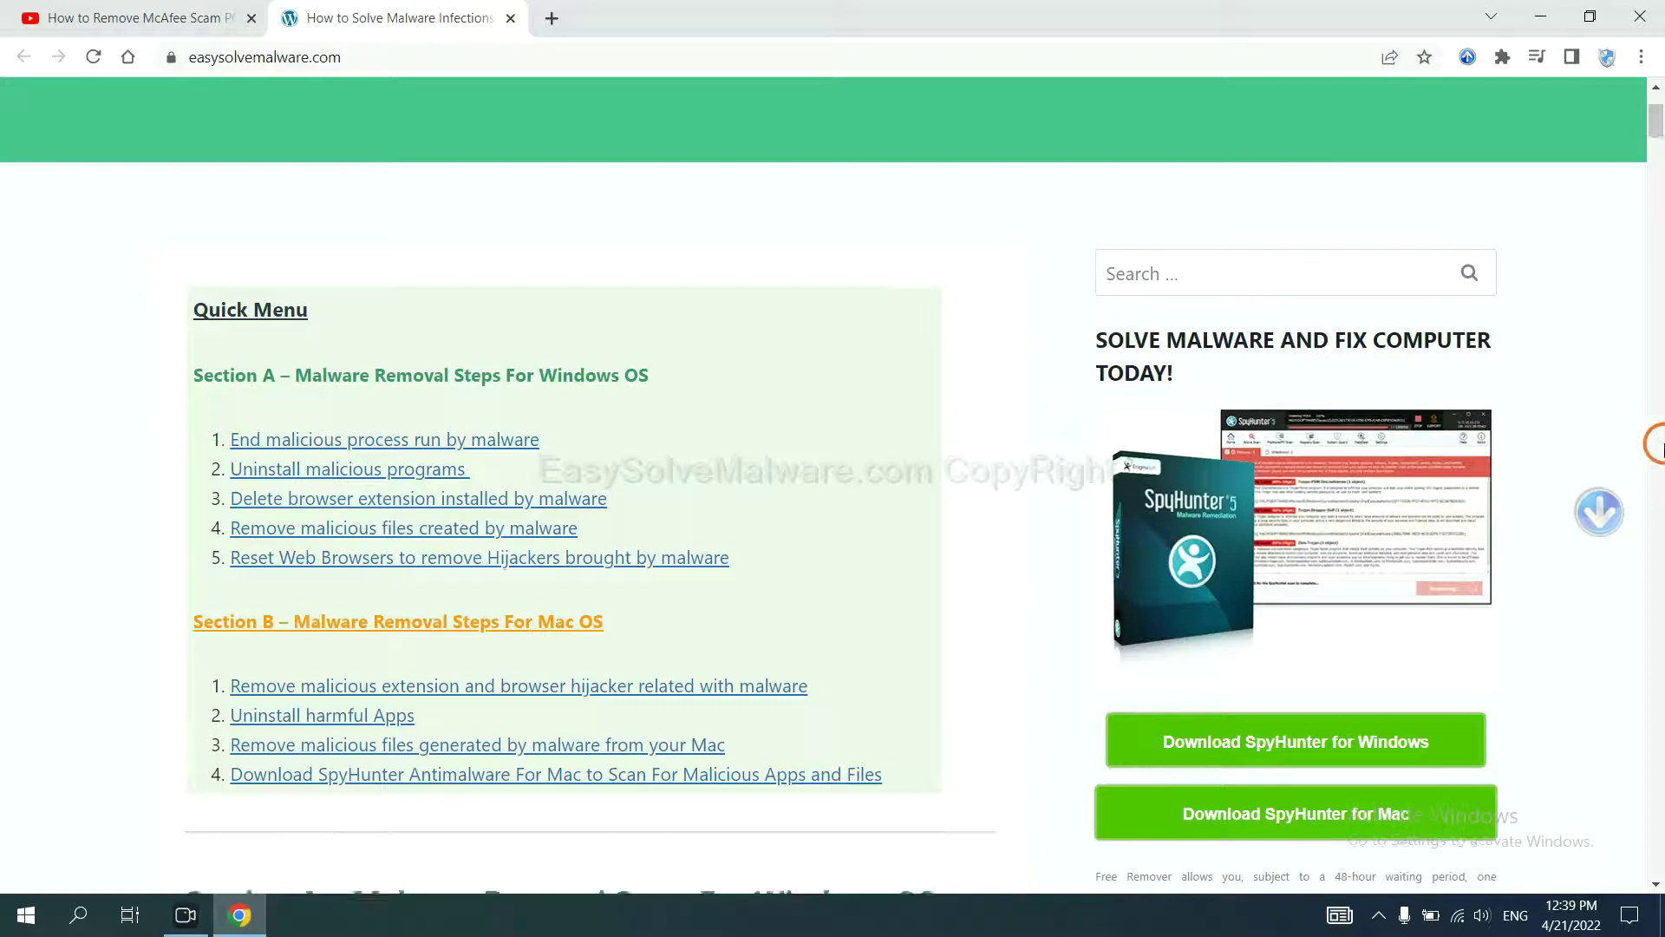
{"action": "scroll", "coordinate": [1656, 443], "scroll_direction": "down", "scroll_amount": 4}
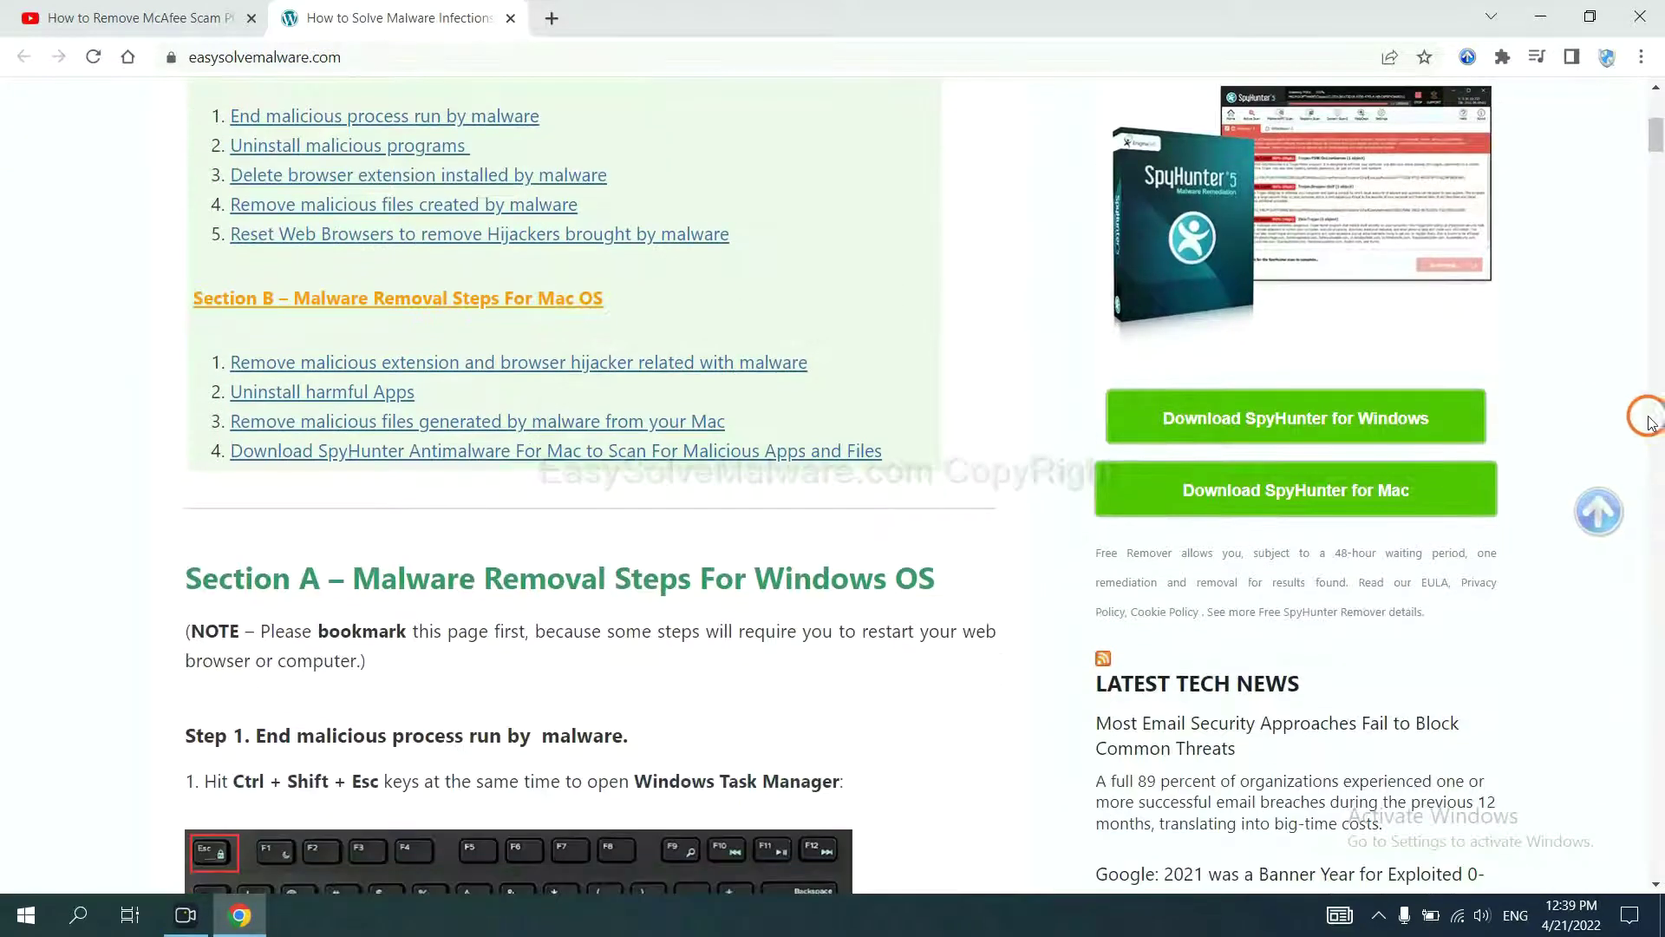
{"action": "left_click", "coordinate": [1413, 415]}
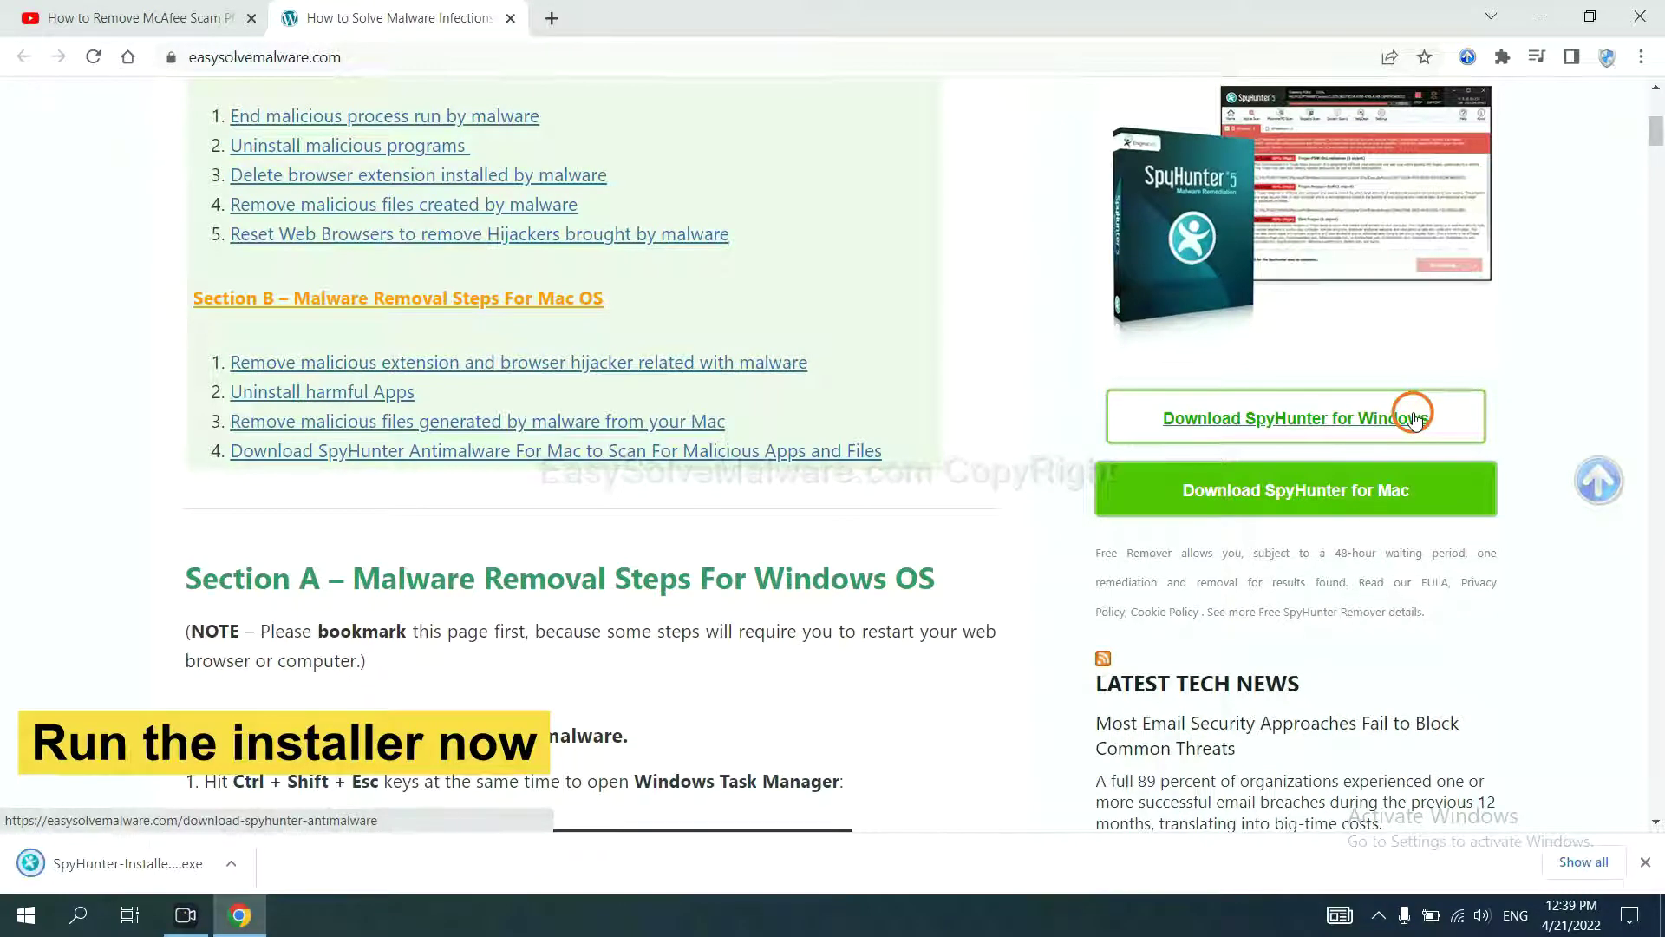
{"action": "left_click", "coordinate": [105, 866]}
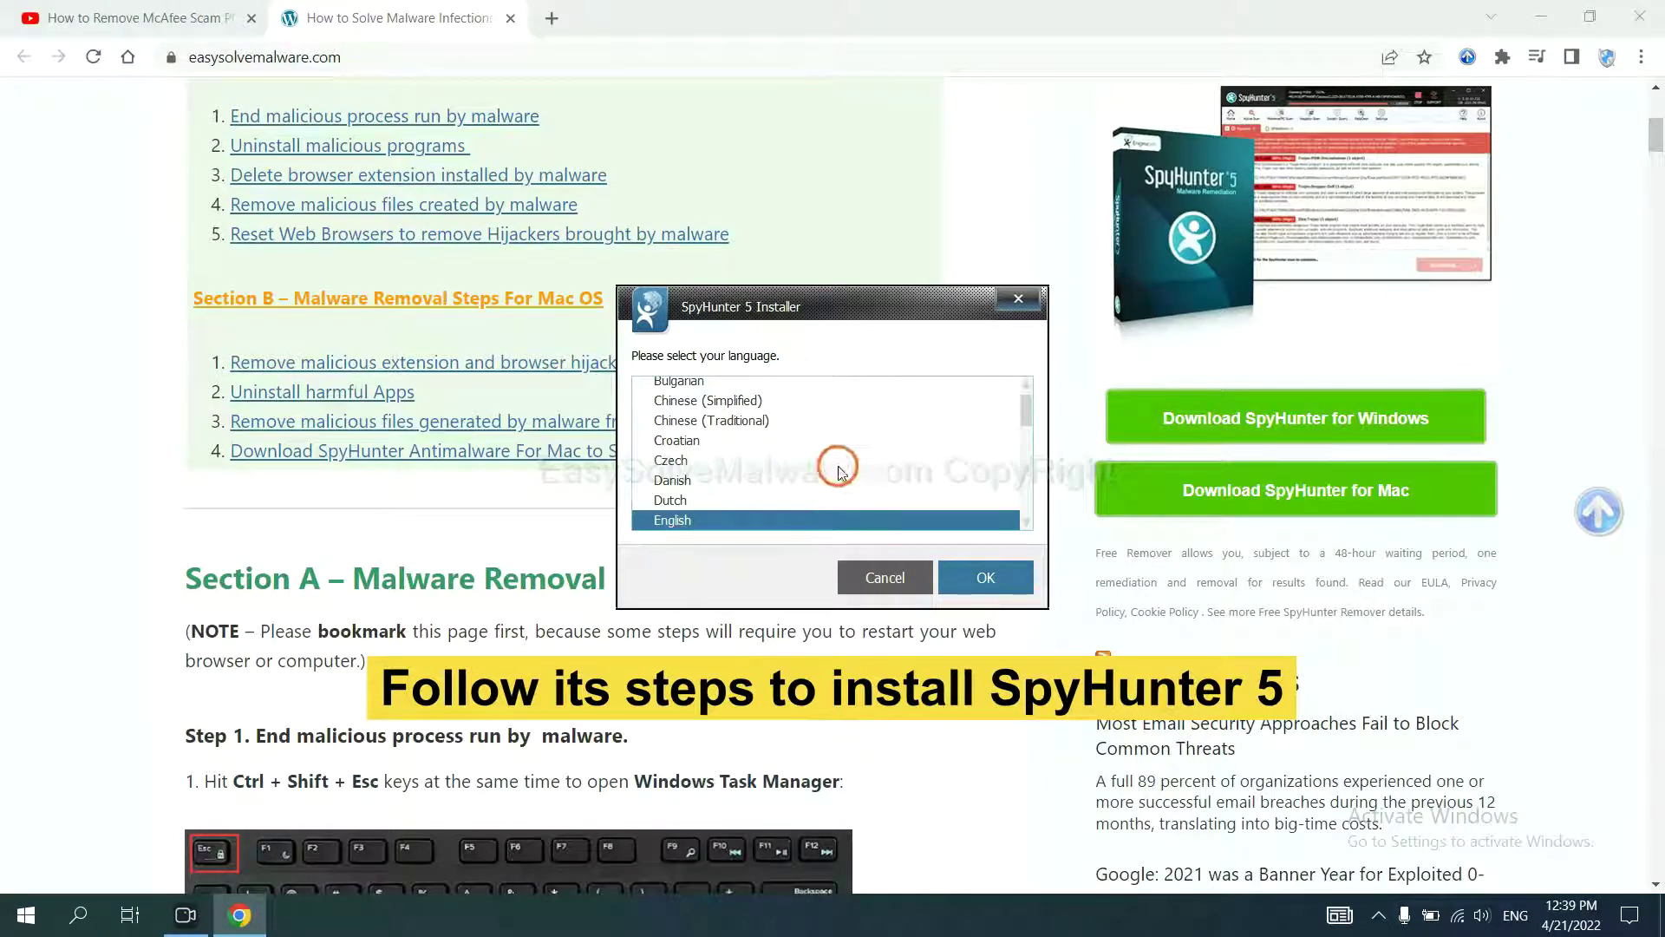
Install SpyHunter 5 in English with the EULA accepted, then finish setup to launch it
{"action": "left_click", "coordinate": [974, 576]}
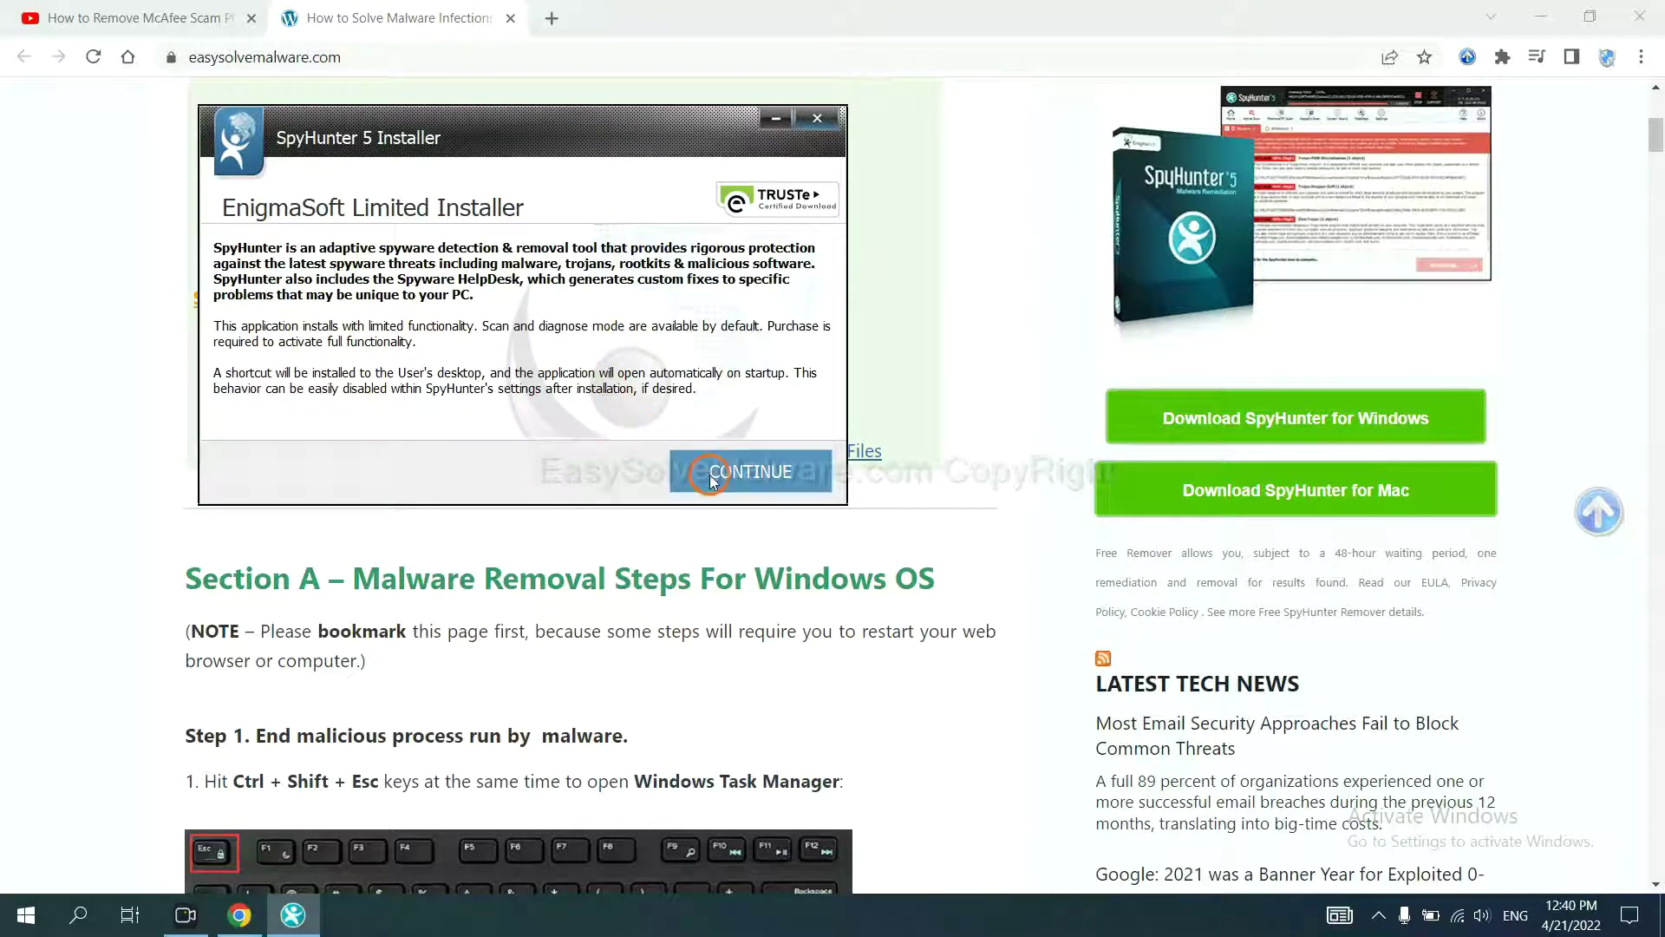
{"action": "left_click", "coordinate": [711, 479]}
{"action": "left_click", "coordinate": [537, 417]}
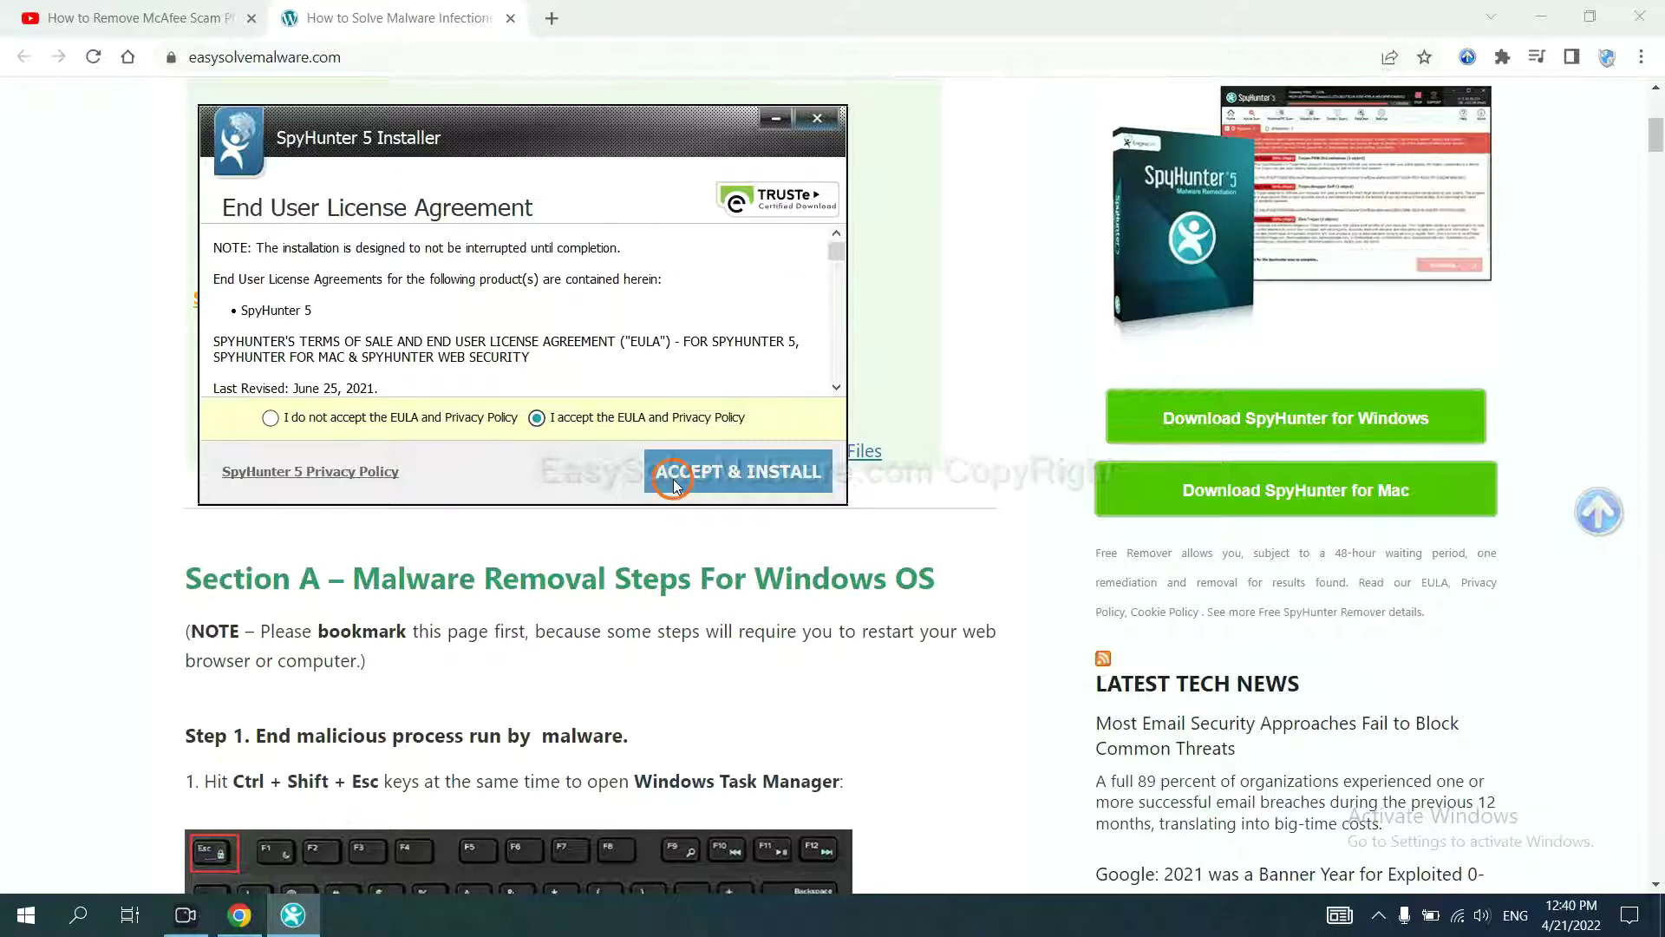
{"action": "left_click", "coordinate": [676, 480]}
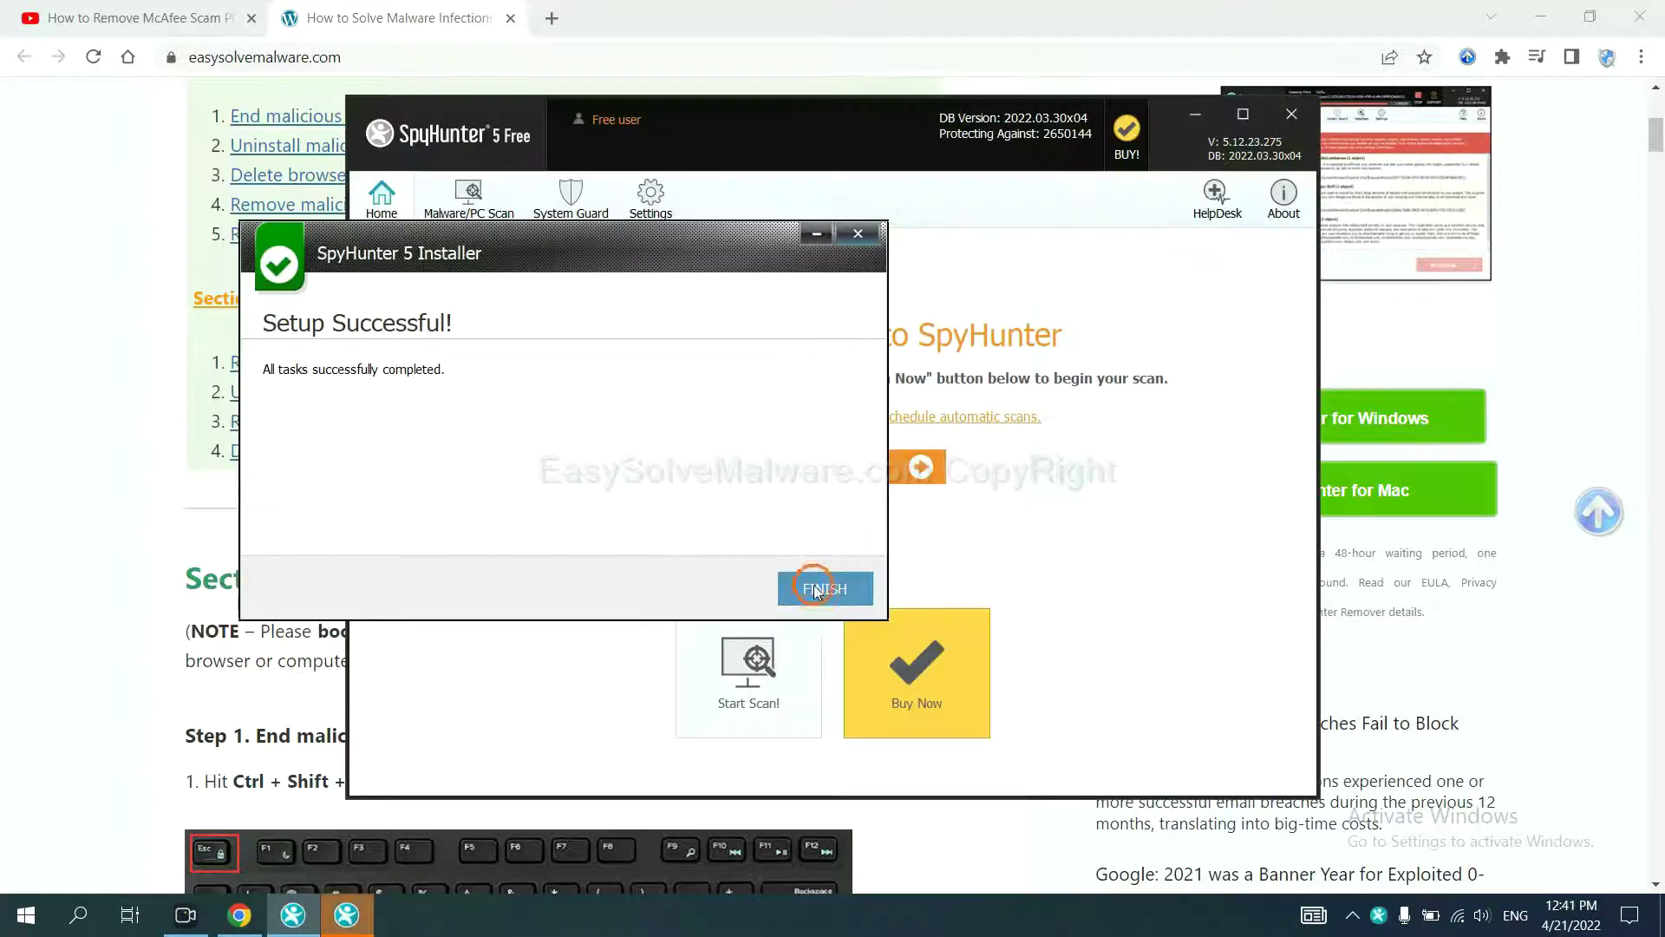
{"action": "left_click", "coordinate": [819, 581]}
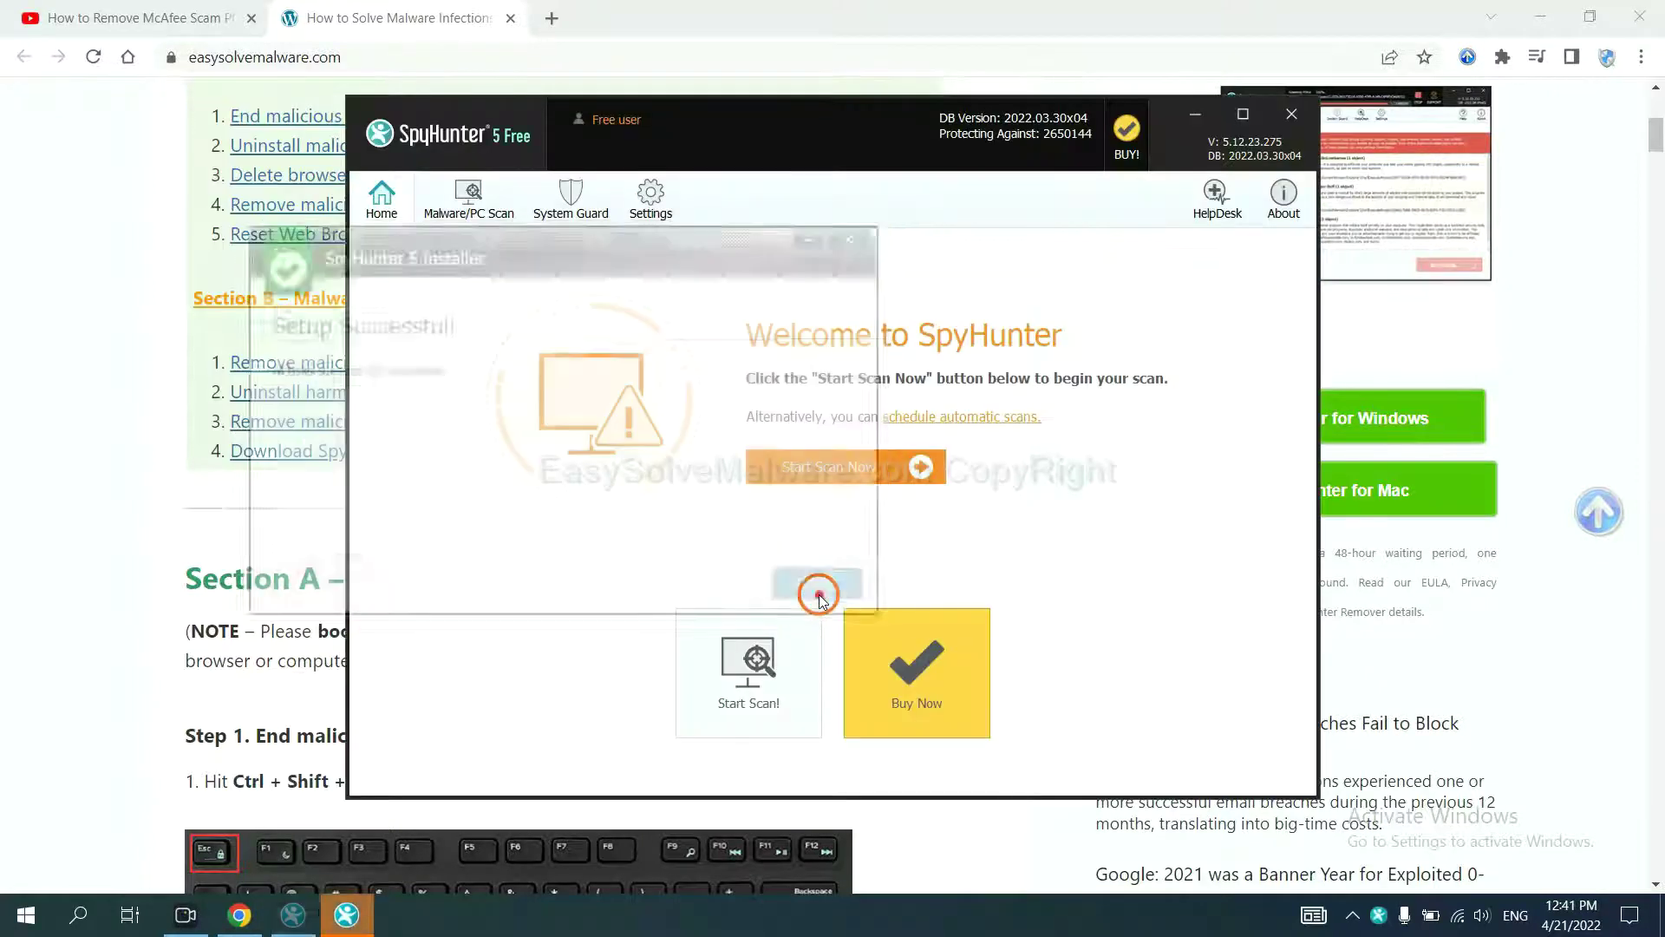
Run a SpyHunter scan that flags remove360.bat as unknown, then continue to the registration notice
{"action": "left_click", "coordinate": [819, 471]}
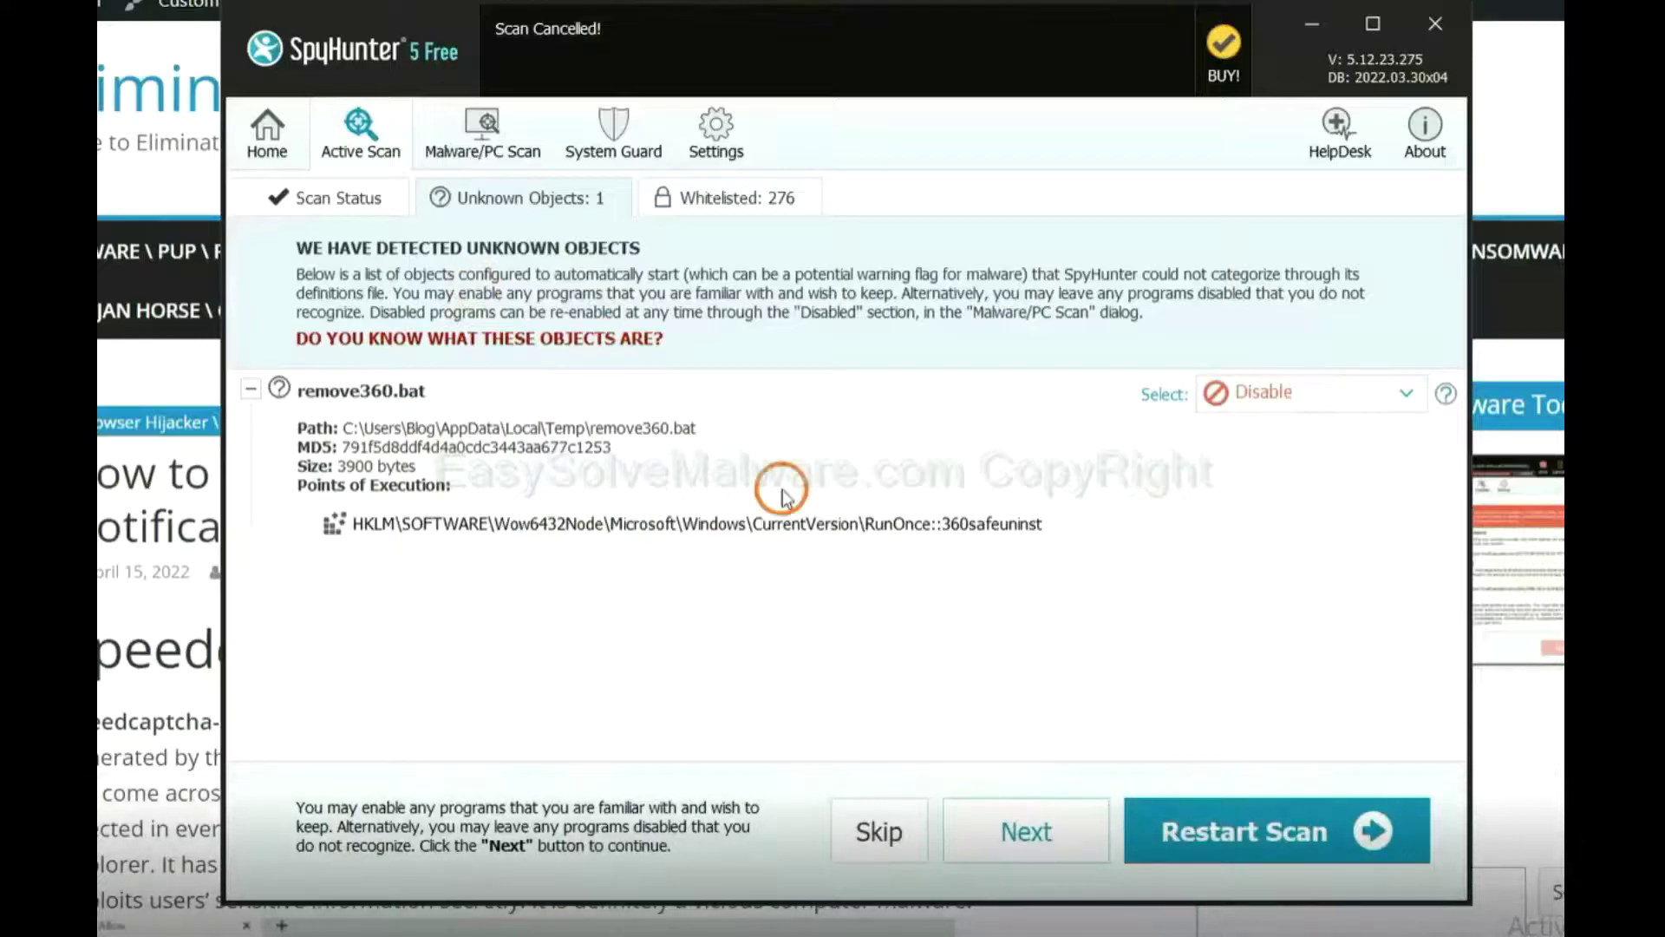
{"action": "left_click", "coordinate": [1026, 833]}
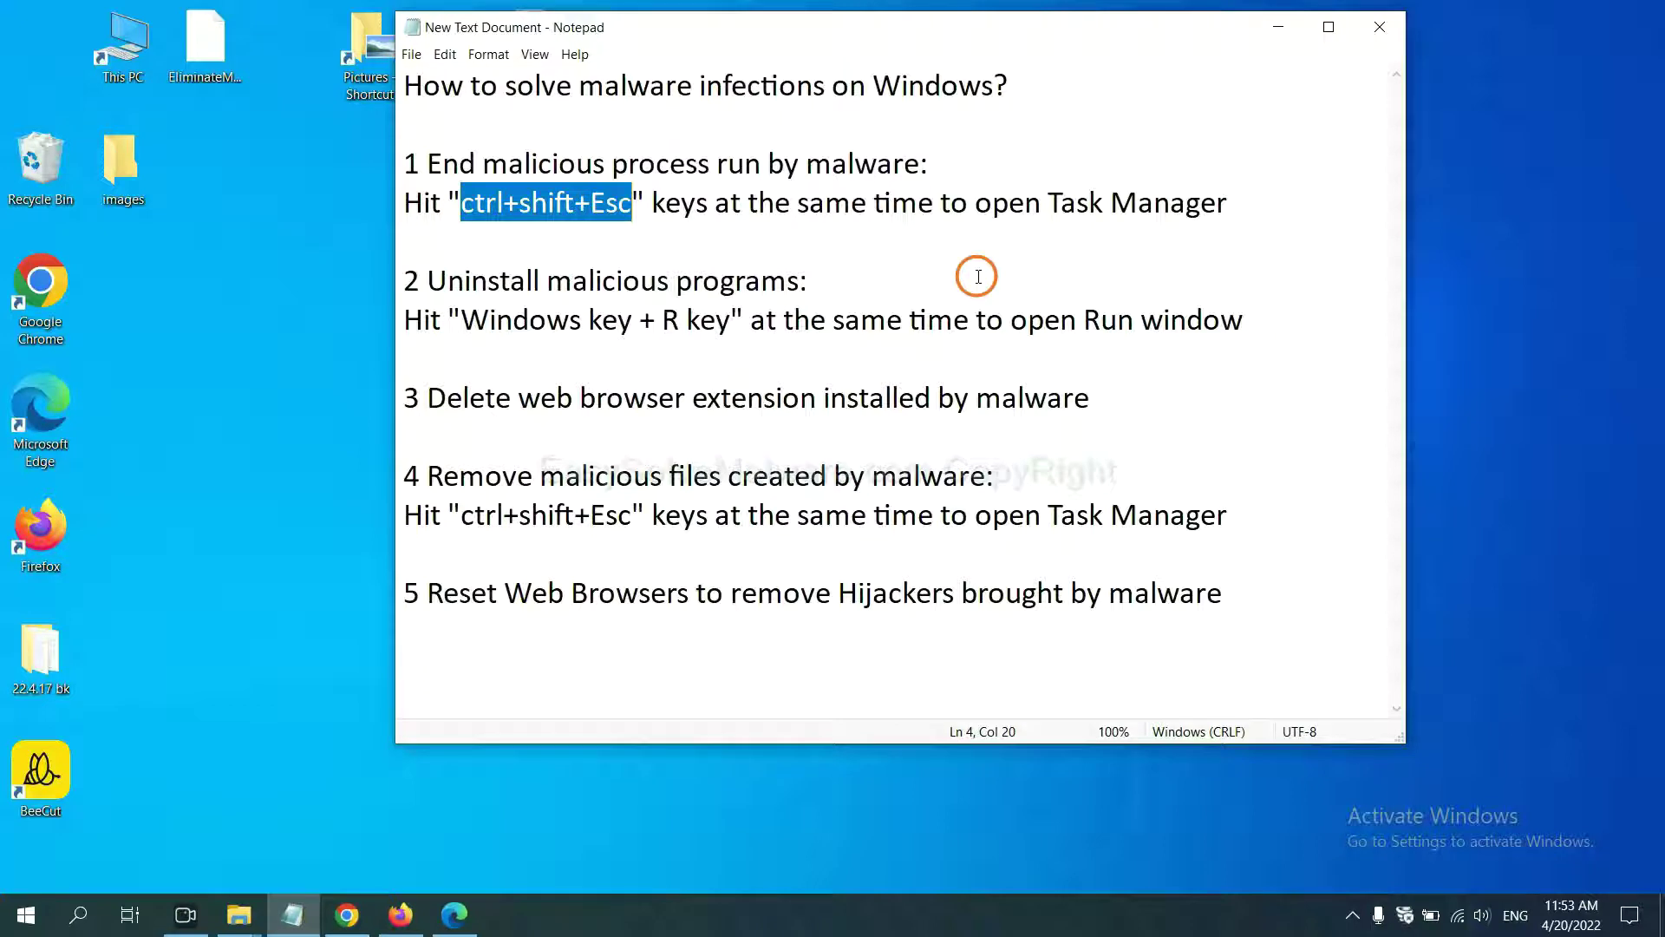
Highlight 'ctrl+shift+Esc' in the notes and open Task Manager with that shortcut
{"action": "left_click", "coordinate": [603, 211]}
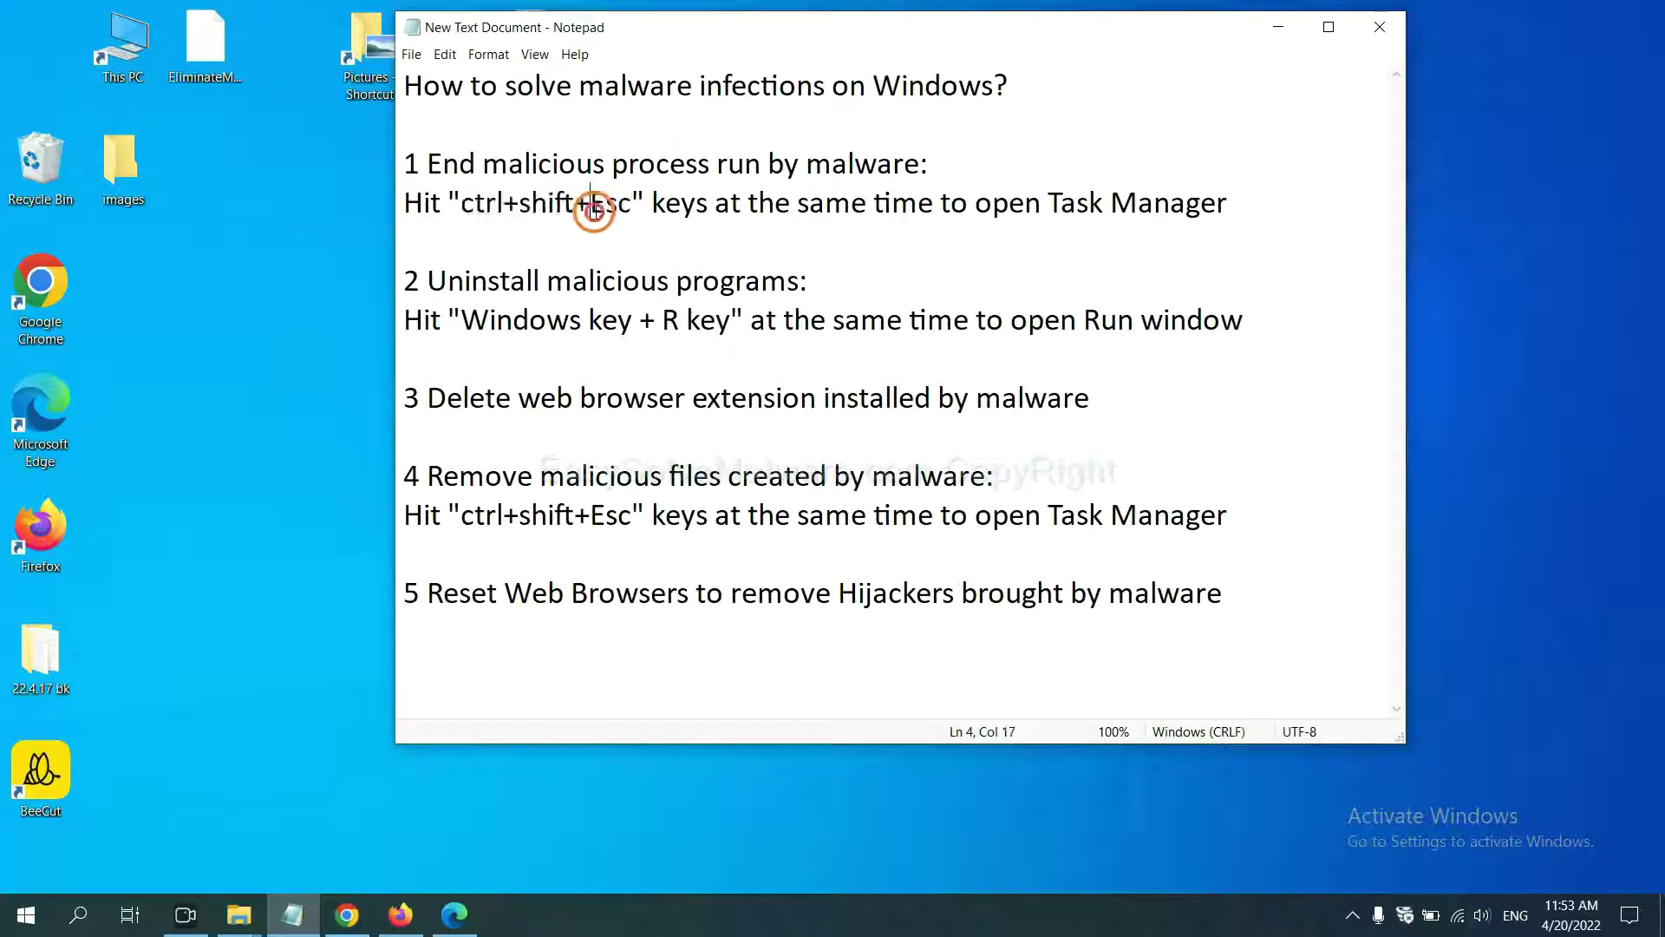
{"action": "left_click_drag", "start_coordinate": [631, 209], "coordinate": [467, 209]}
{"action": "key", "text": "ctrl+shift+Escape"}
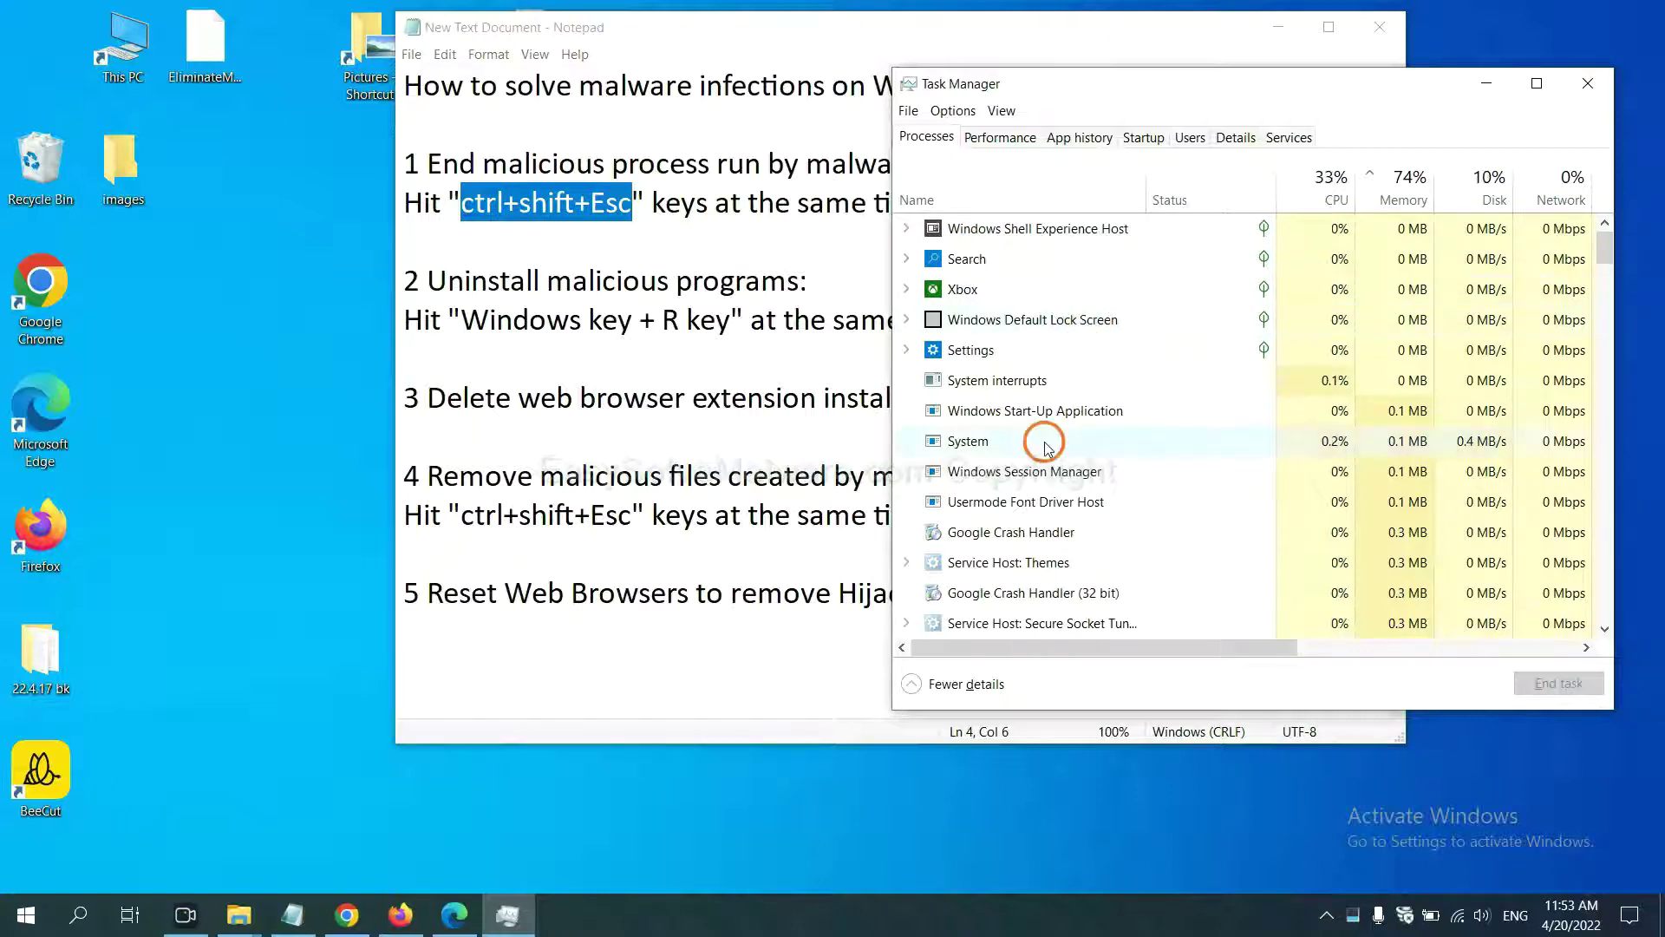
End the Usermode Font Driver Host process and close Task Manager, returning to the notes
{"action": "left_click", "coordinate": [1113, 438]}
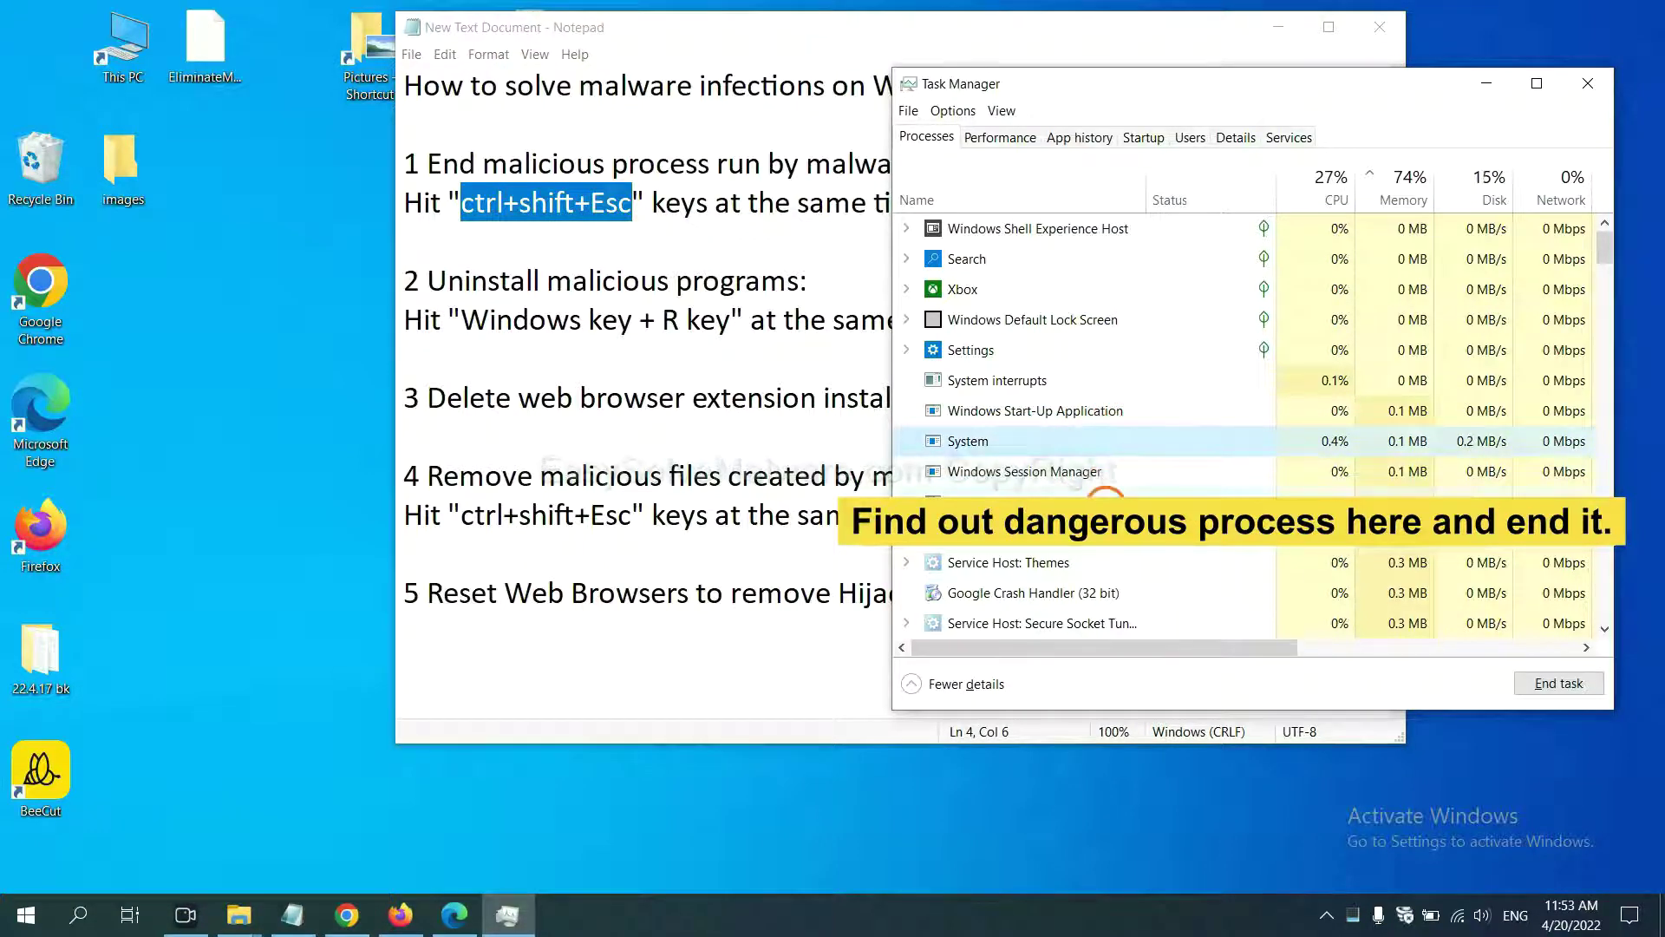
{"action": "left_click", "coordinate": [1106, 500]}
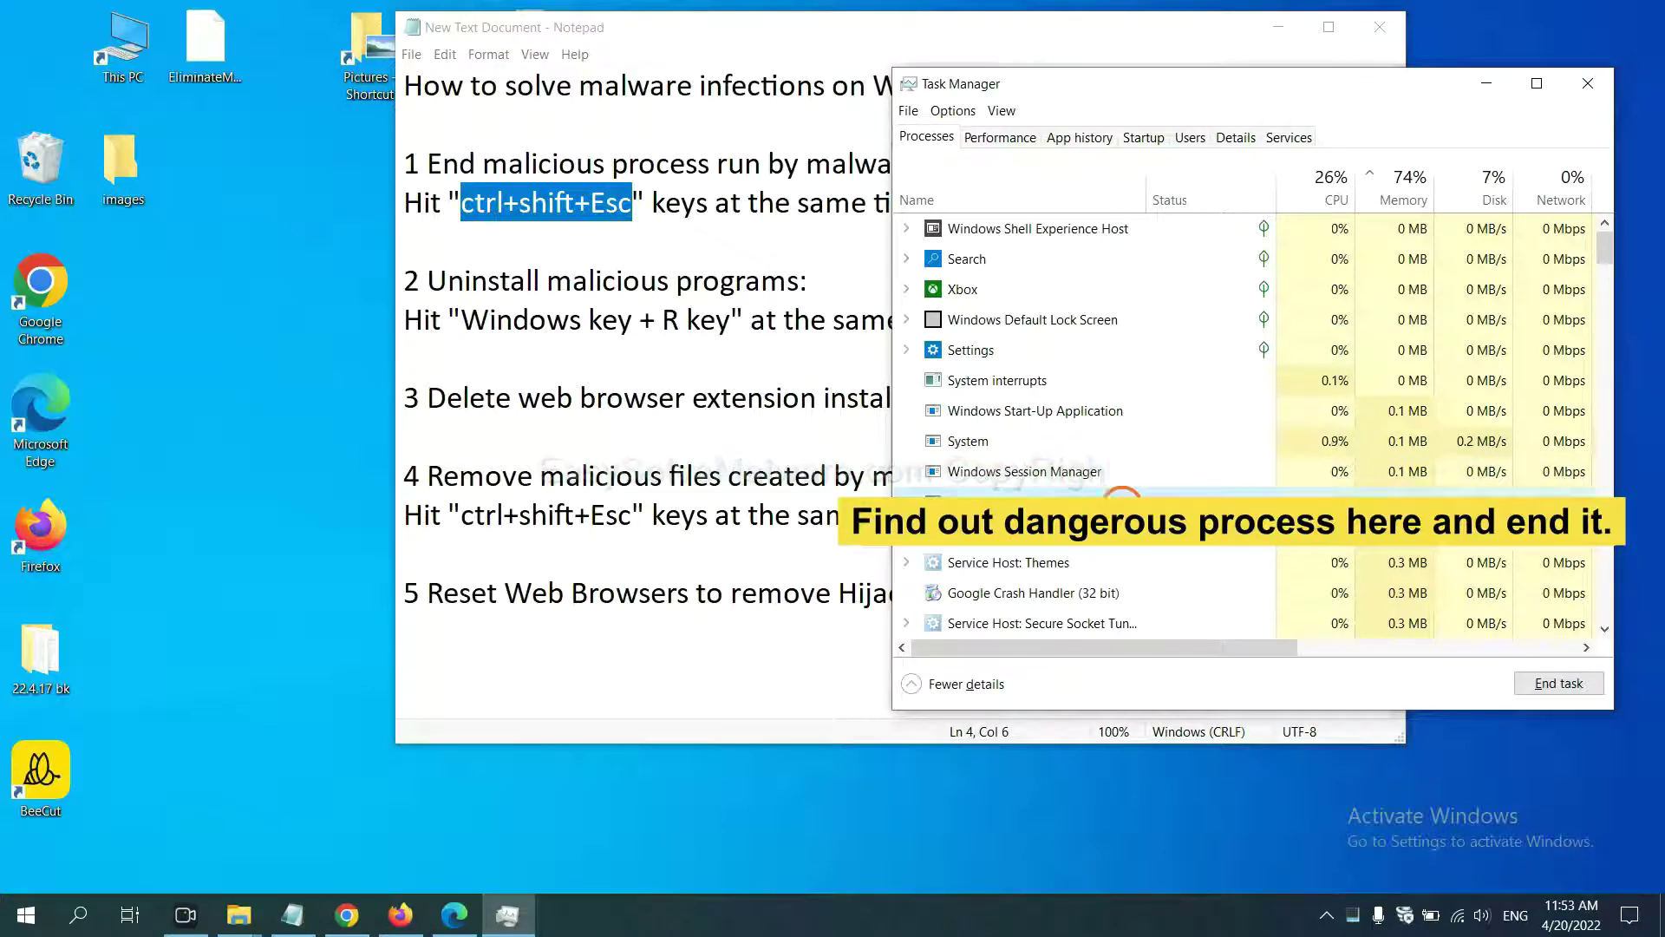
{"action": "left_click", "coordinate": [1576, 684]}
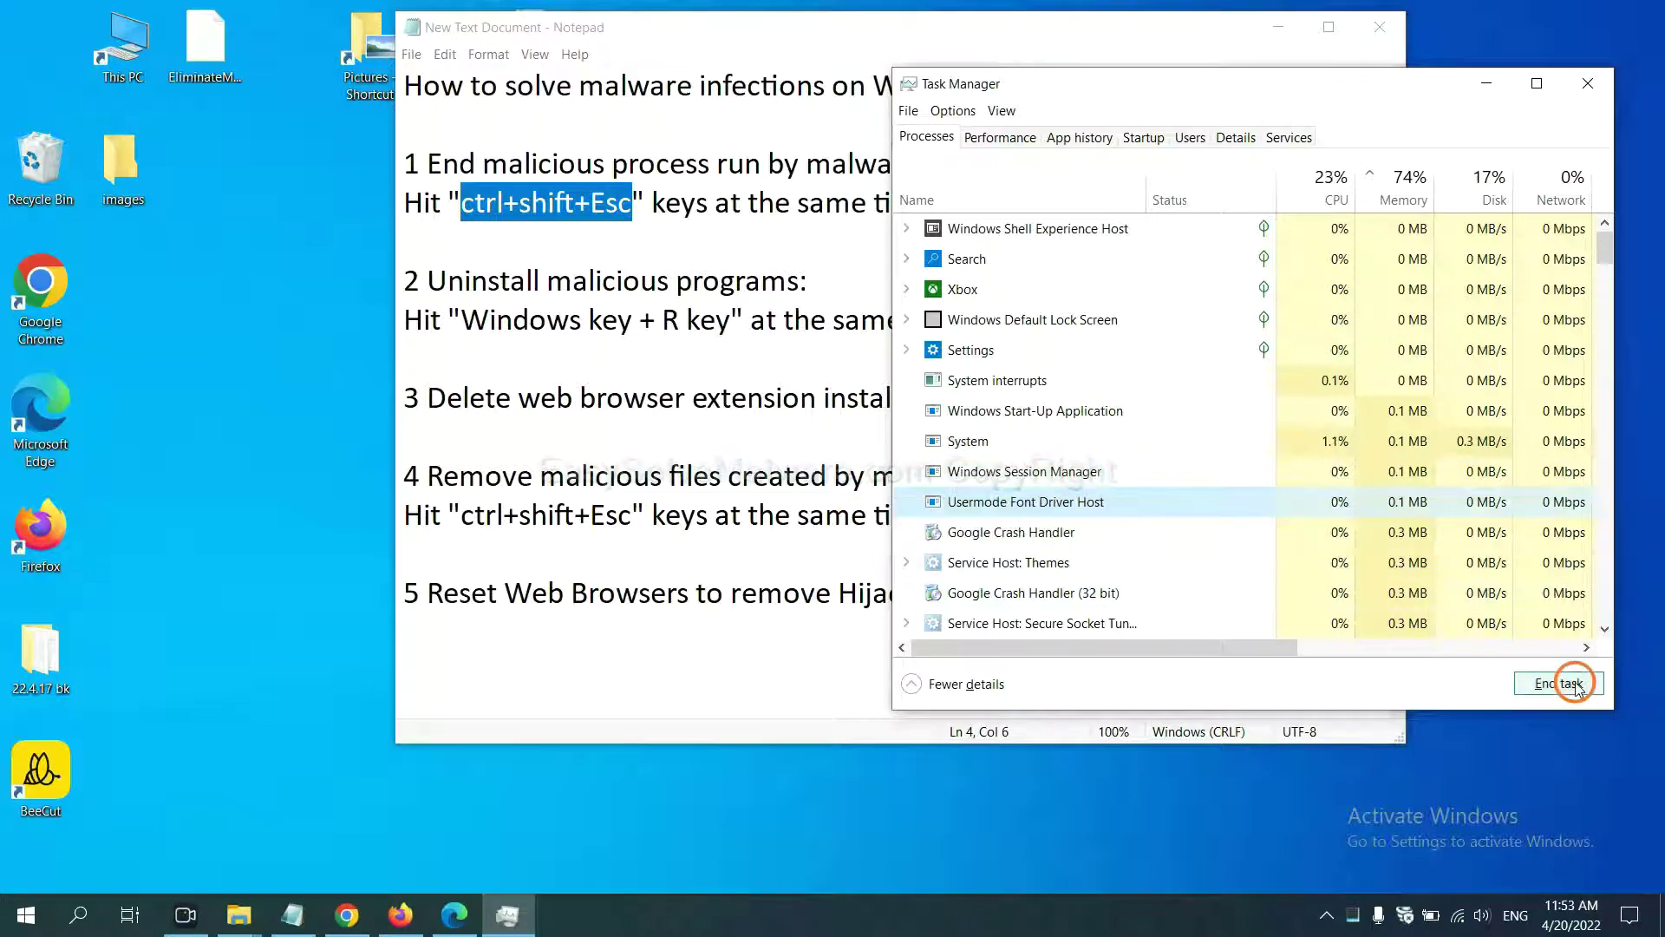
{"action": "left_click", "coordinate": [1583, 85]}
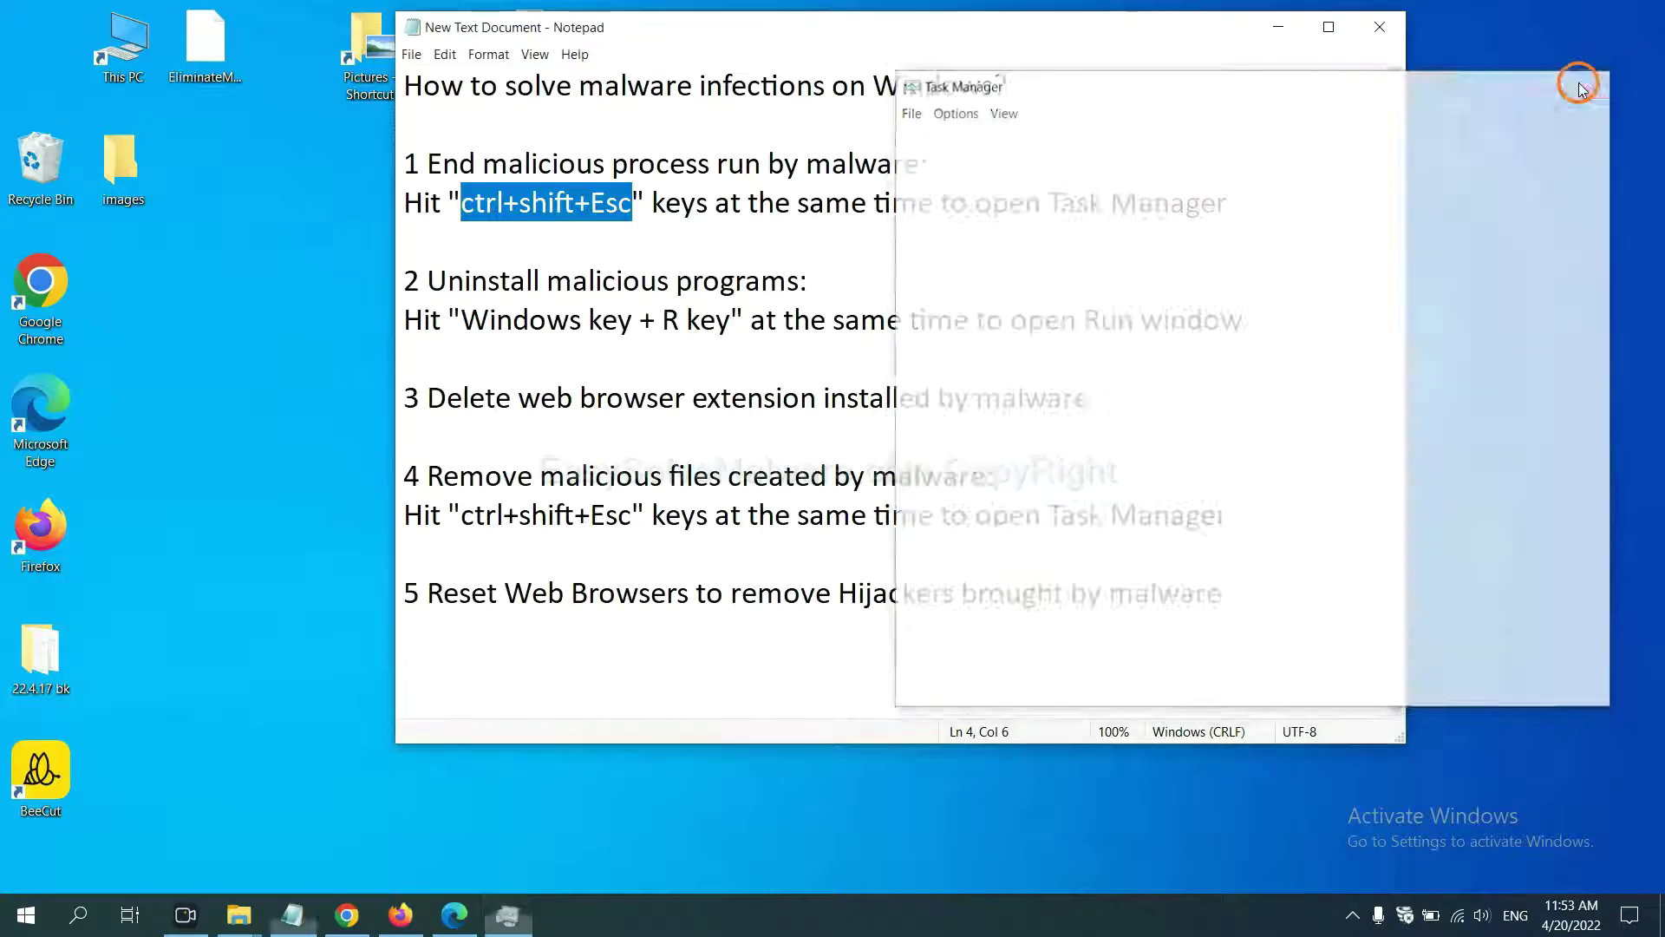
{"action": "left_click", "coordinate": [1033, 302]}
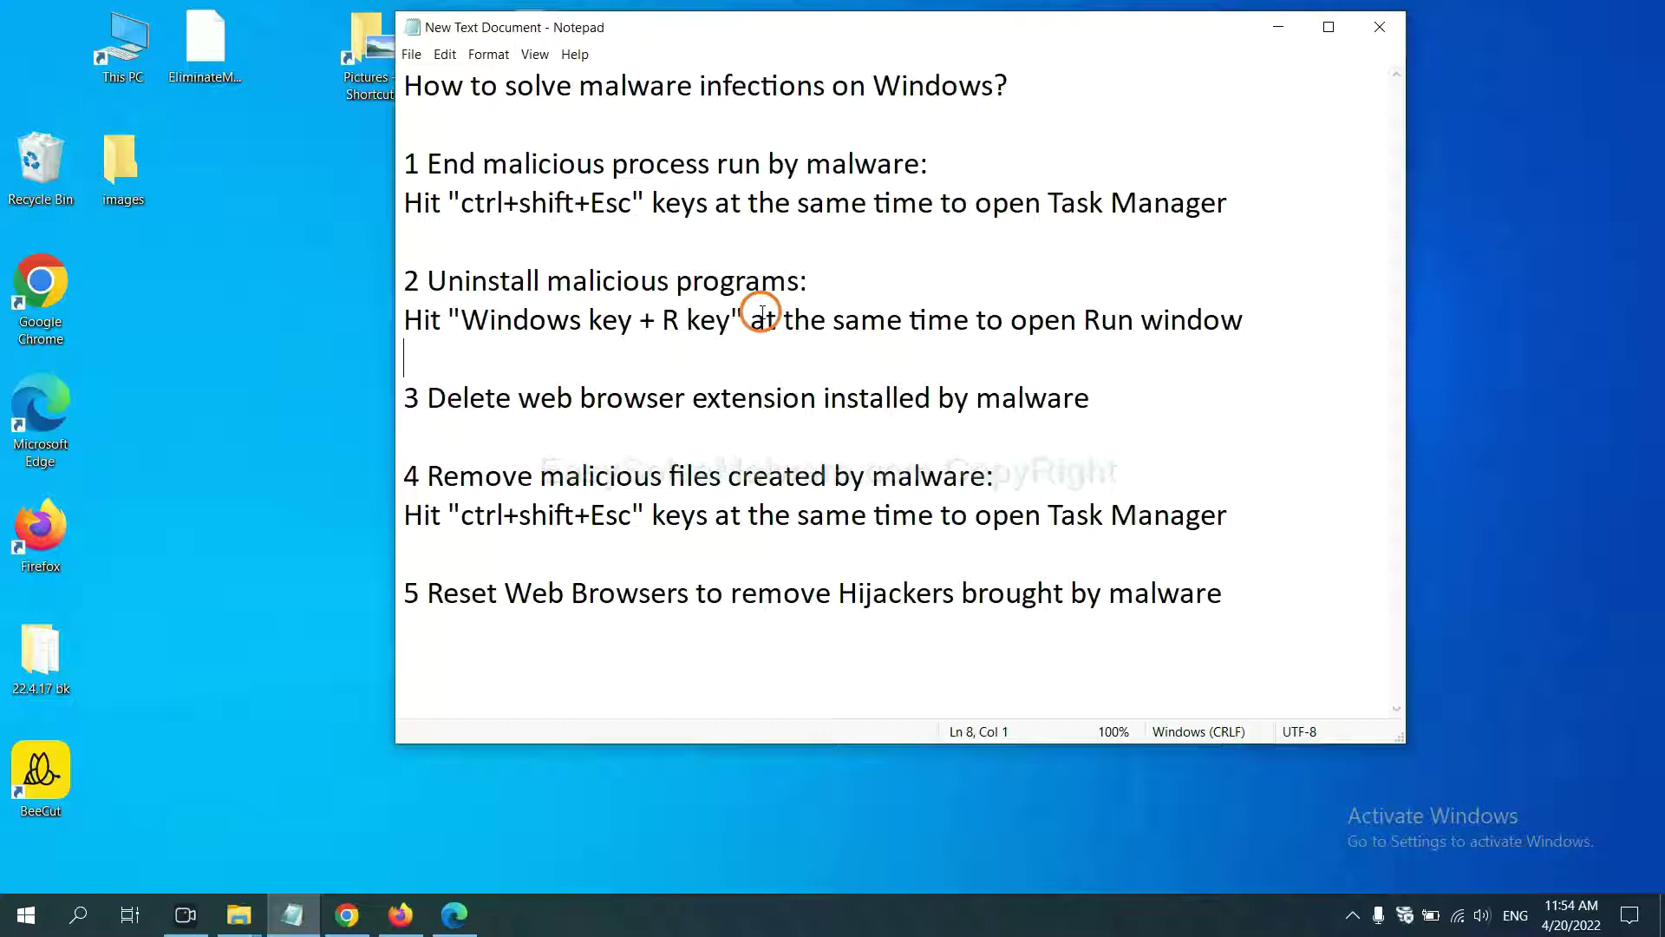
Open the Run dialog with Win+R and run 'control panel' to open Control Panel
{"action": "left_click", "coordinate": [457, 329]}
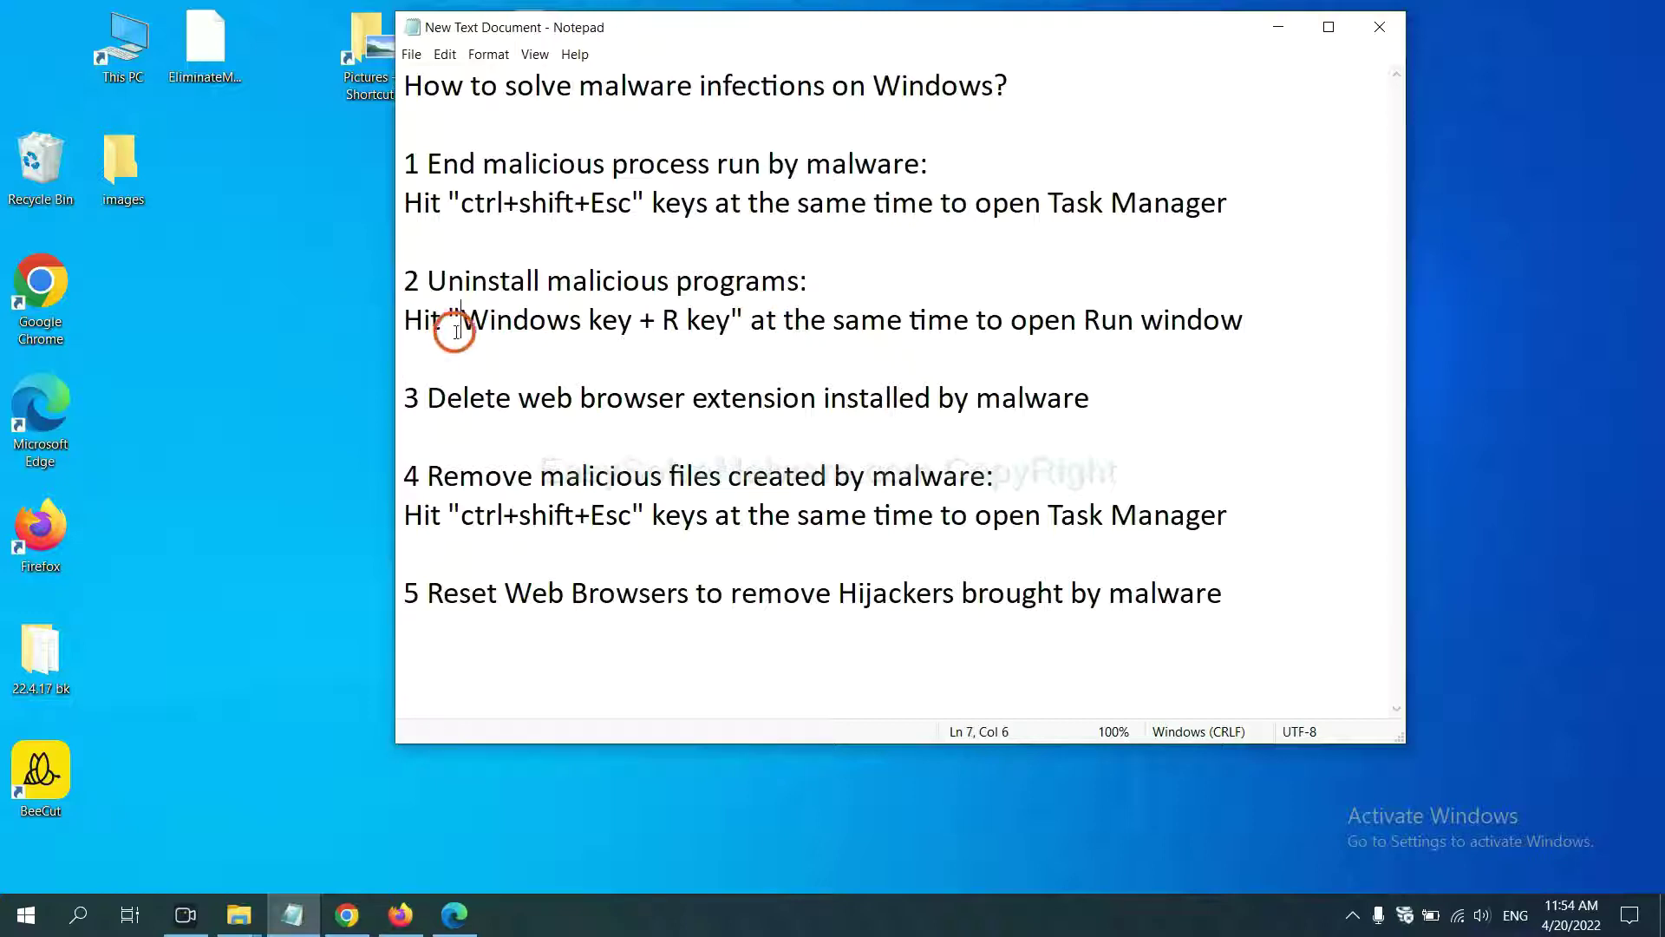
{"action": "left_click_drag", "start_coordinate": [457, 329], "coordinate": [725, 338]}
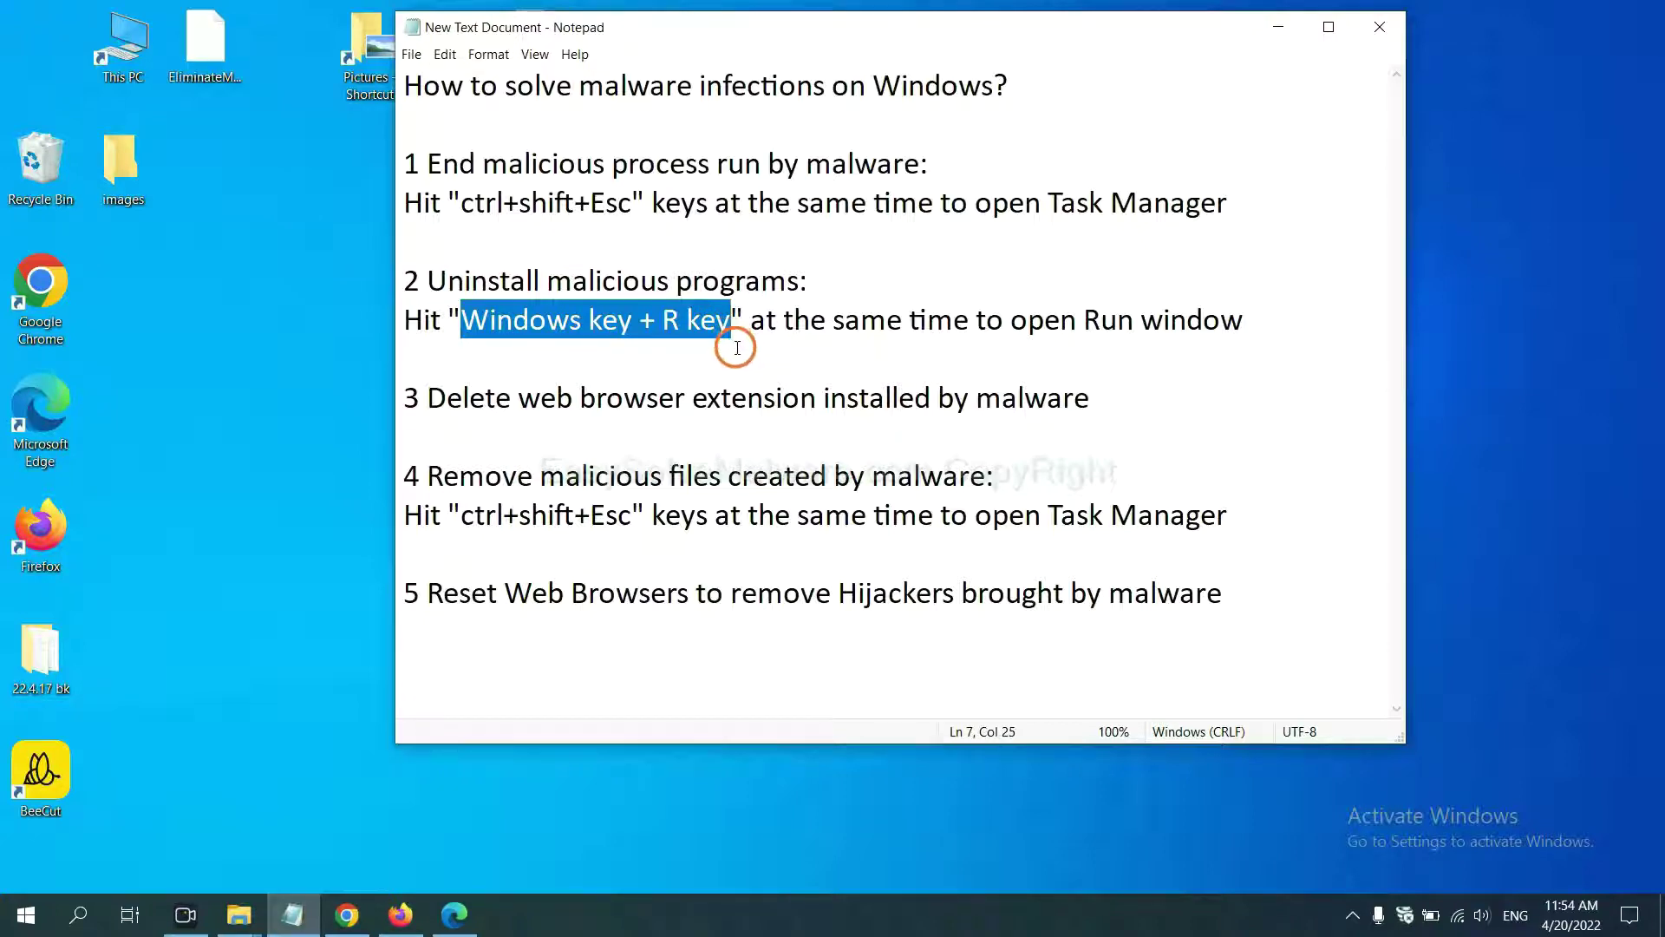
{"action": "key", "text": "super+r"}
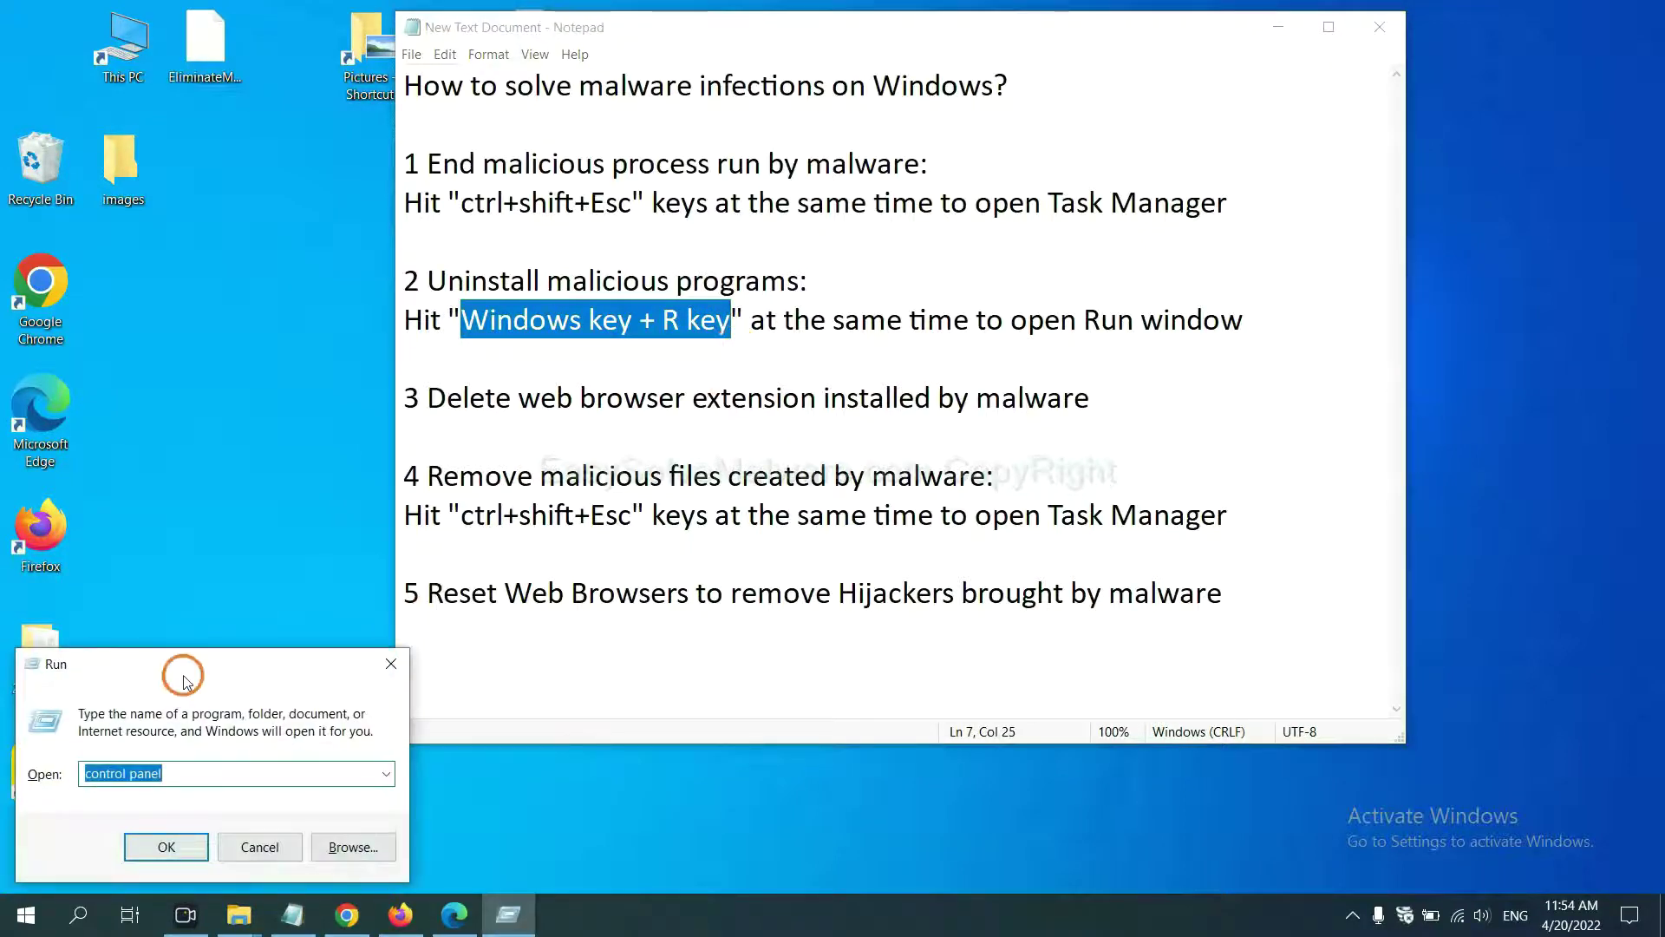
{"action": "left_click_drag", "start_coordinate": [184, 681], "coordinate": [1271, 291]}
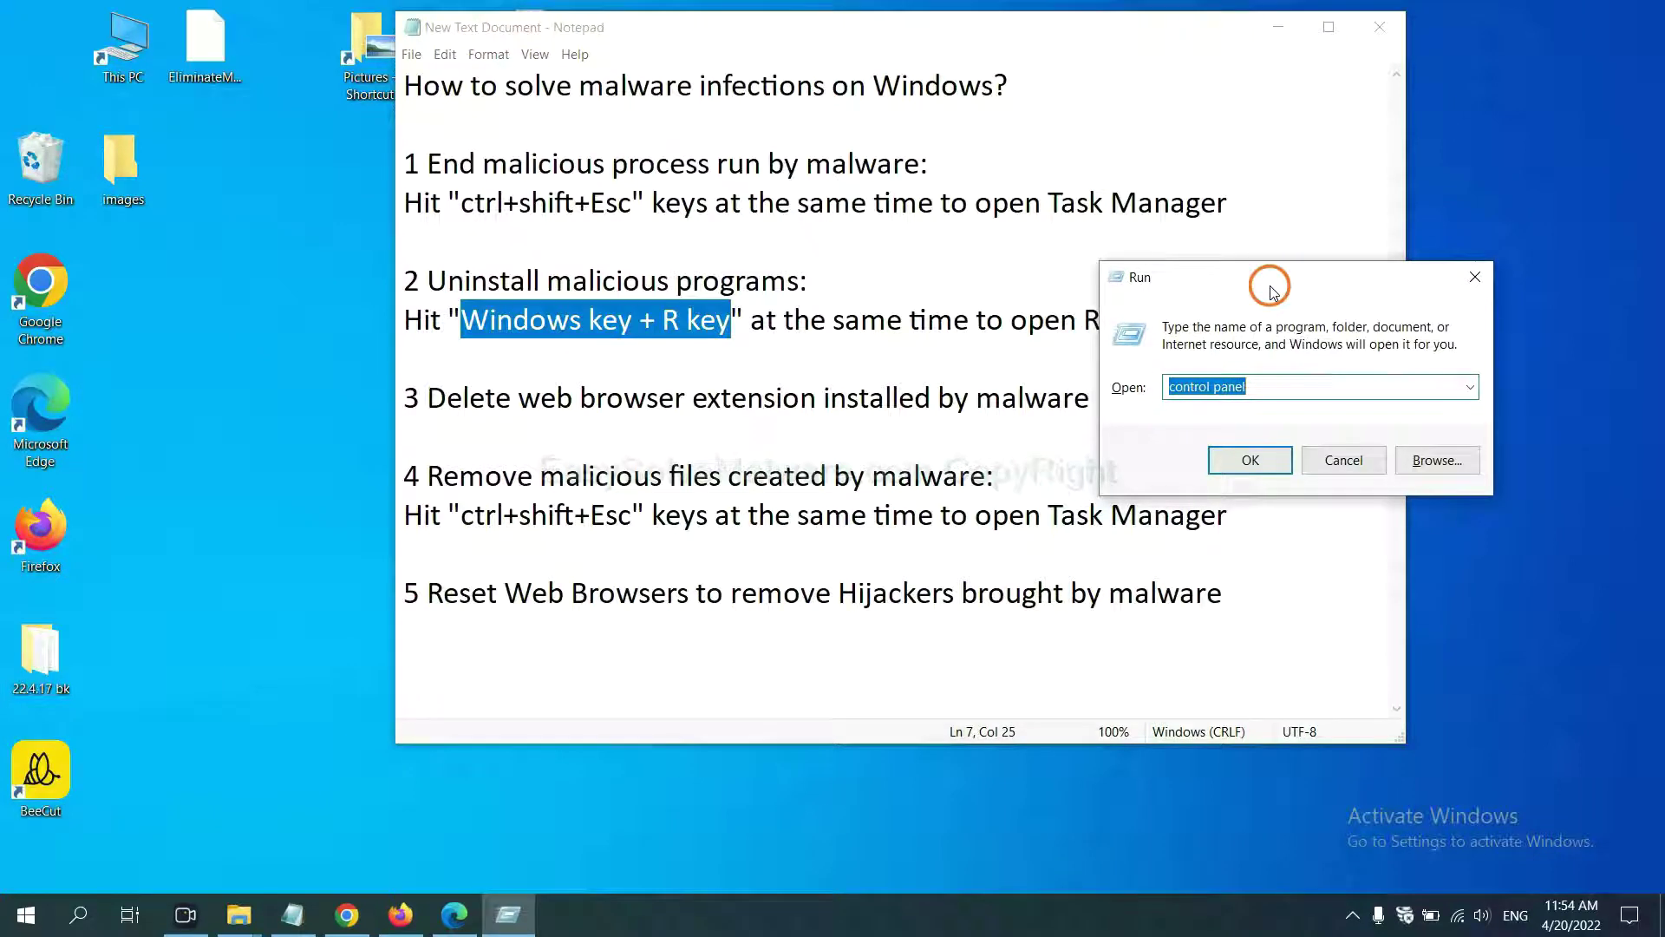
{"action": "left_click", "coordinate": [1285, 390]}
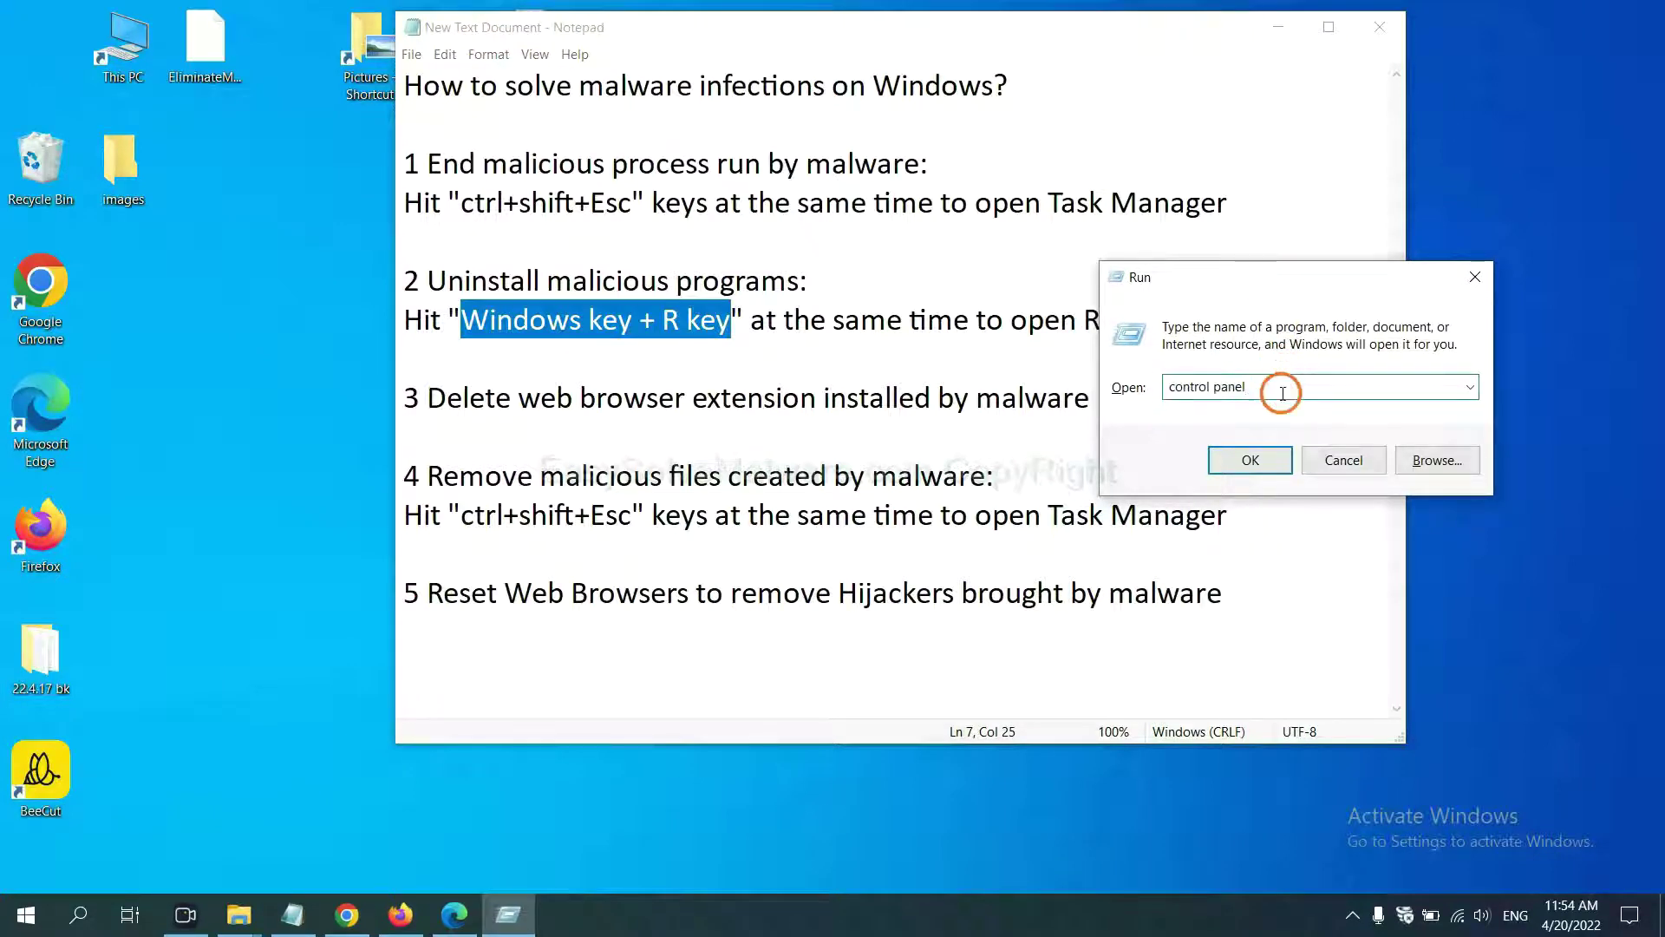
{"action": "left_click_drag", "start_coordinate": [1292, 390], "coordinate": [1142, 387]}
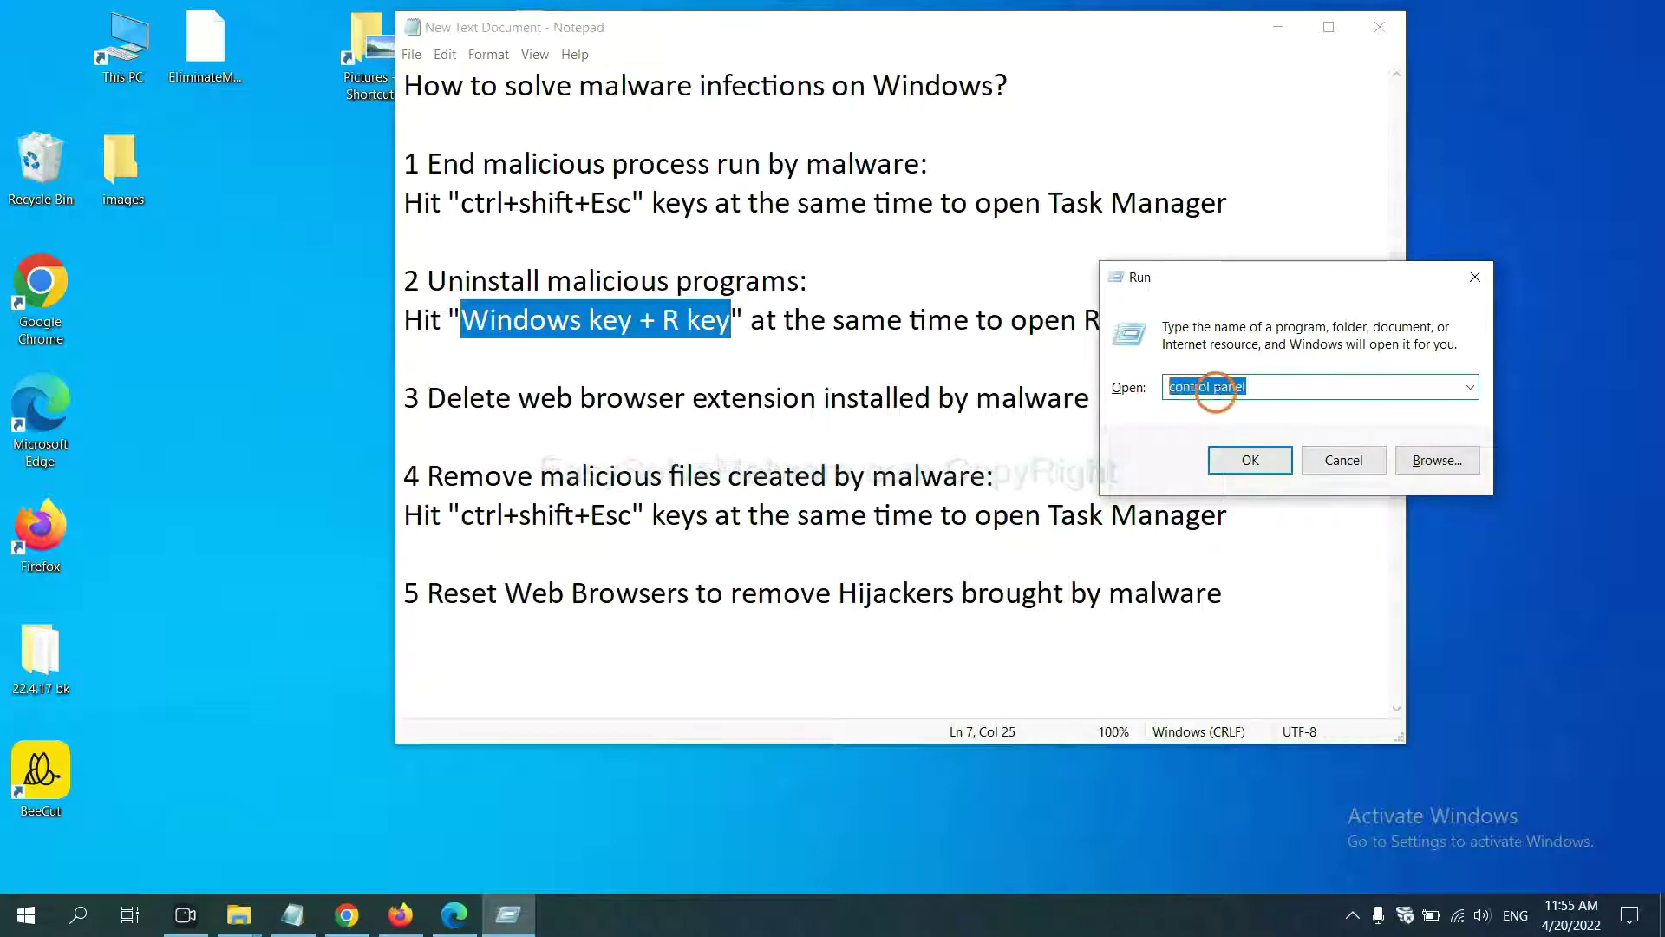
{"action": "left_click", "coordinate": [1241, 466]}
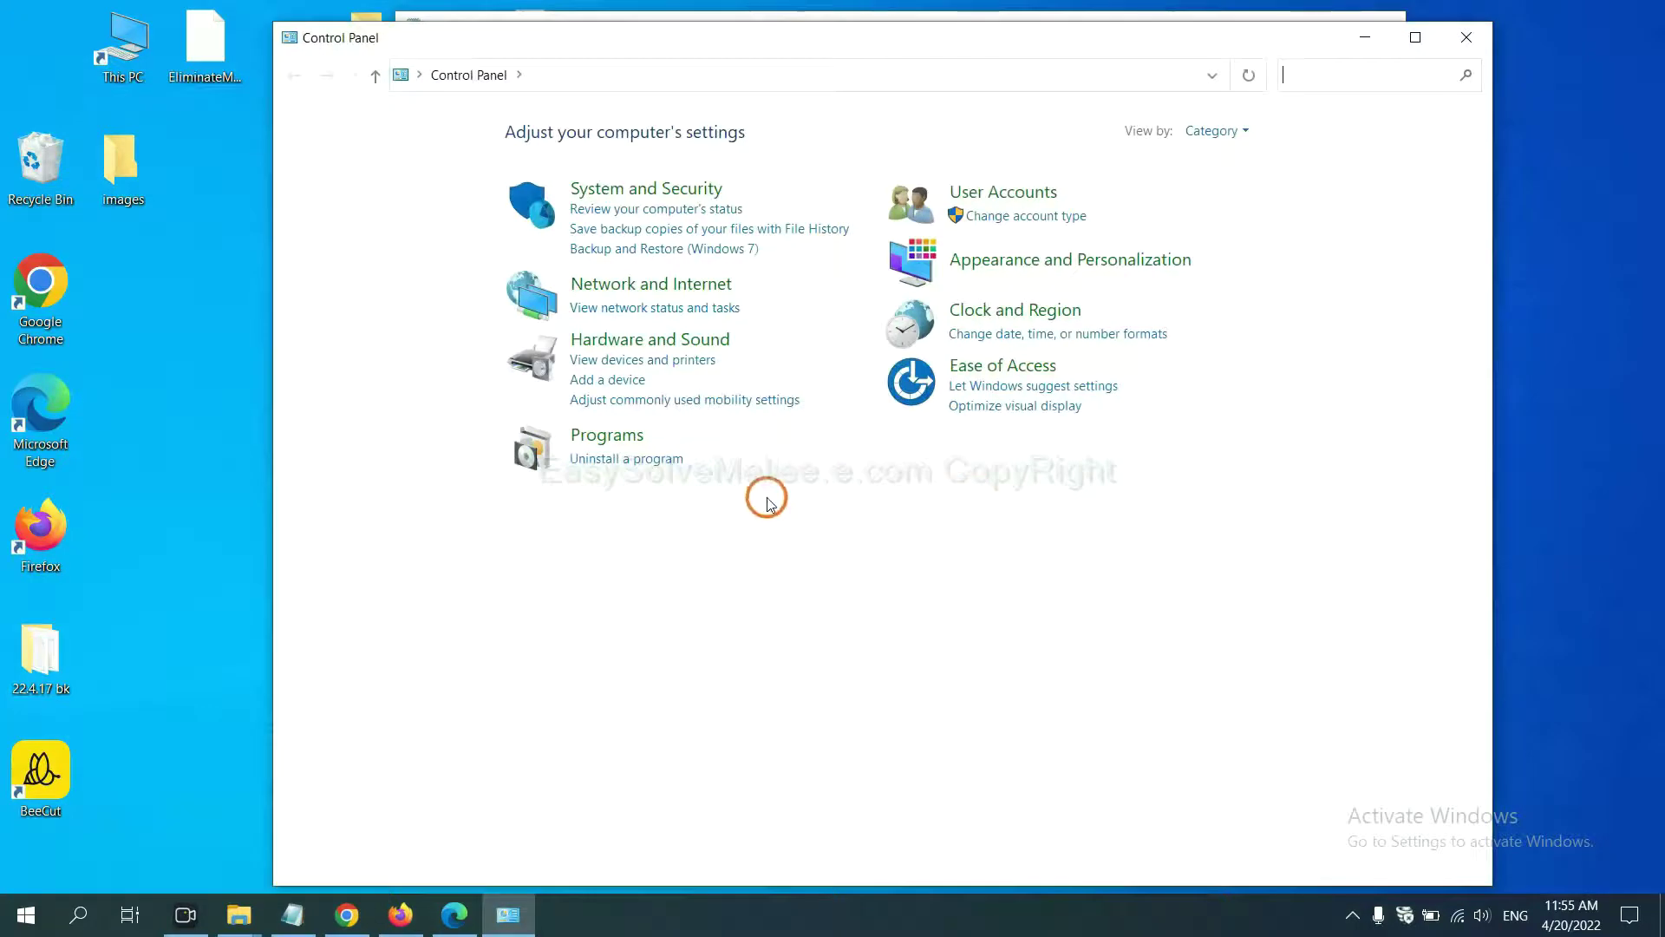
In Programs and Features, select Xiph.Org Open Codecs for uninstalling, then close the window
{"action": "left_click", "coordinate": [657, 466]}
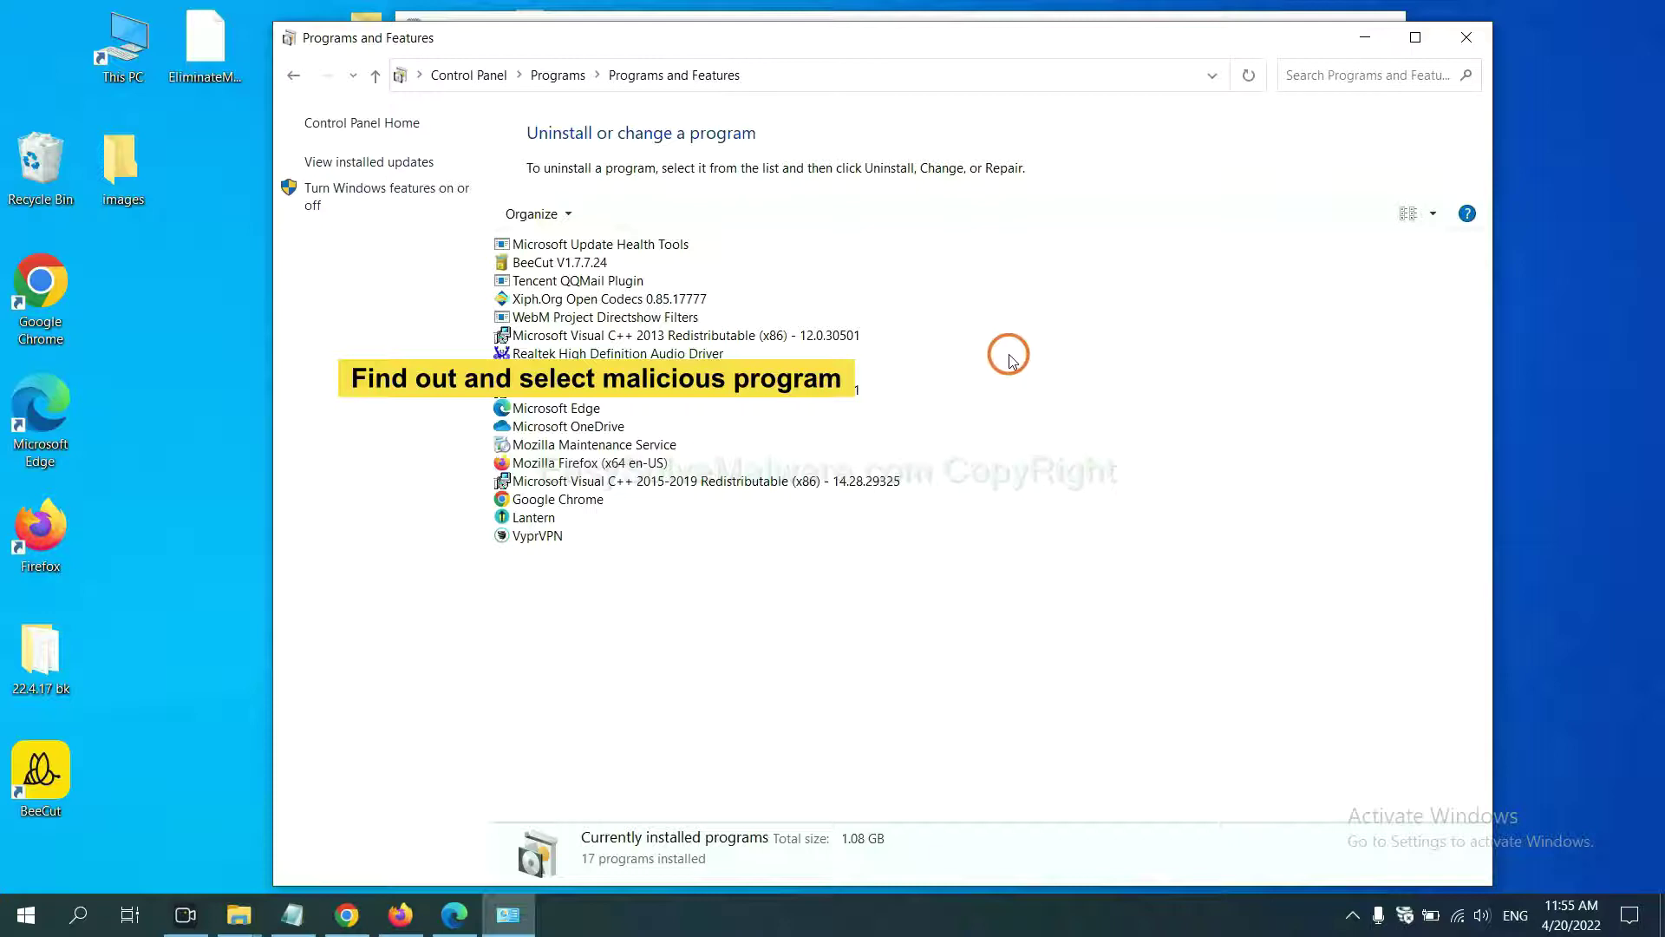
{"action": "left_click", "coordinate": [655, 298]}
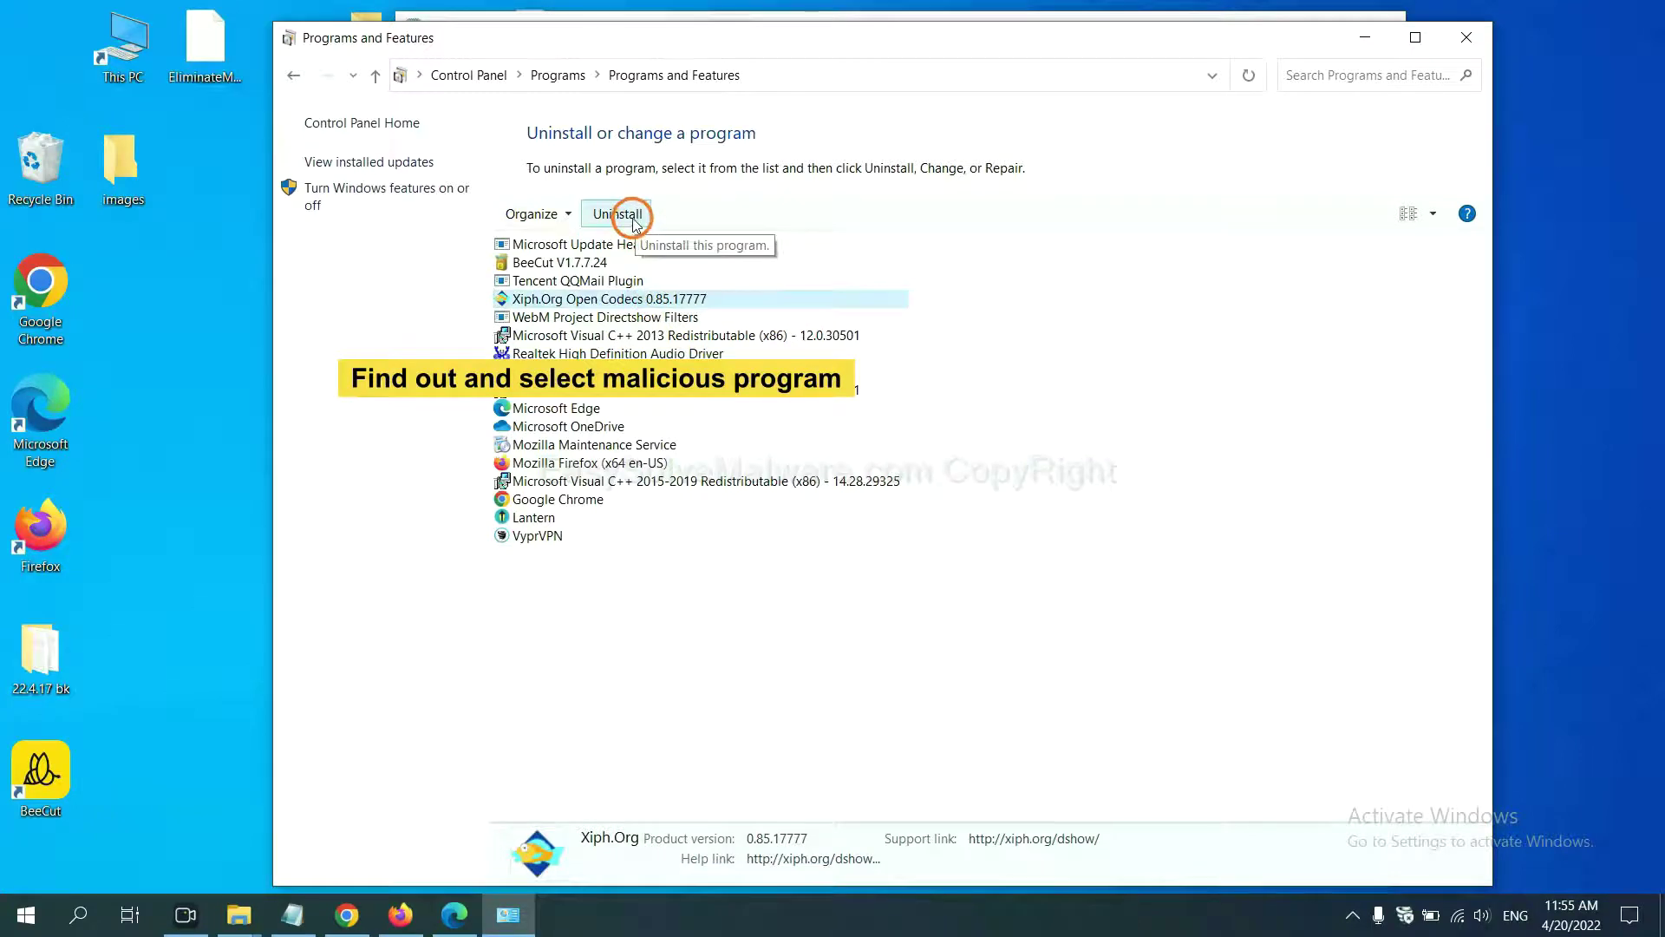
{"action": "left_click", "coordinate": [1479, 45]}
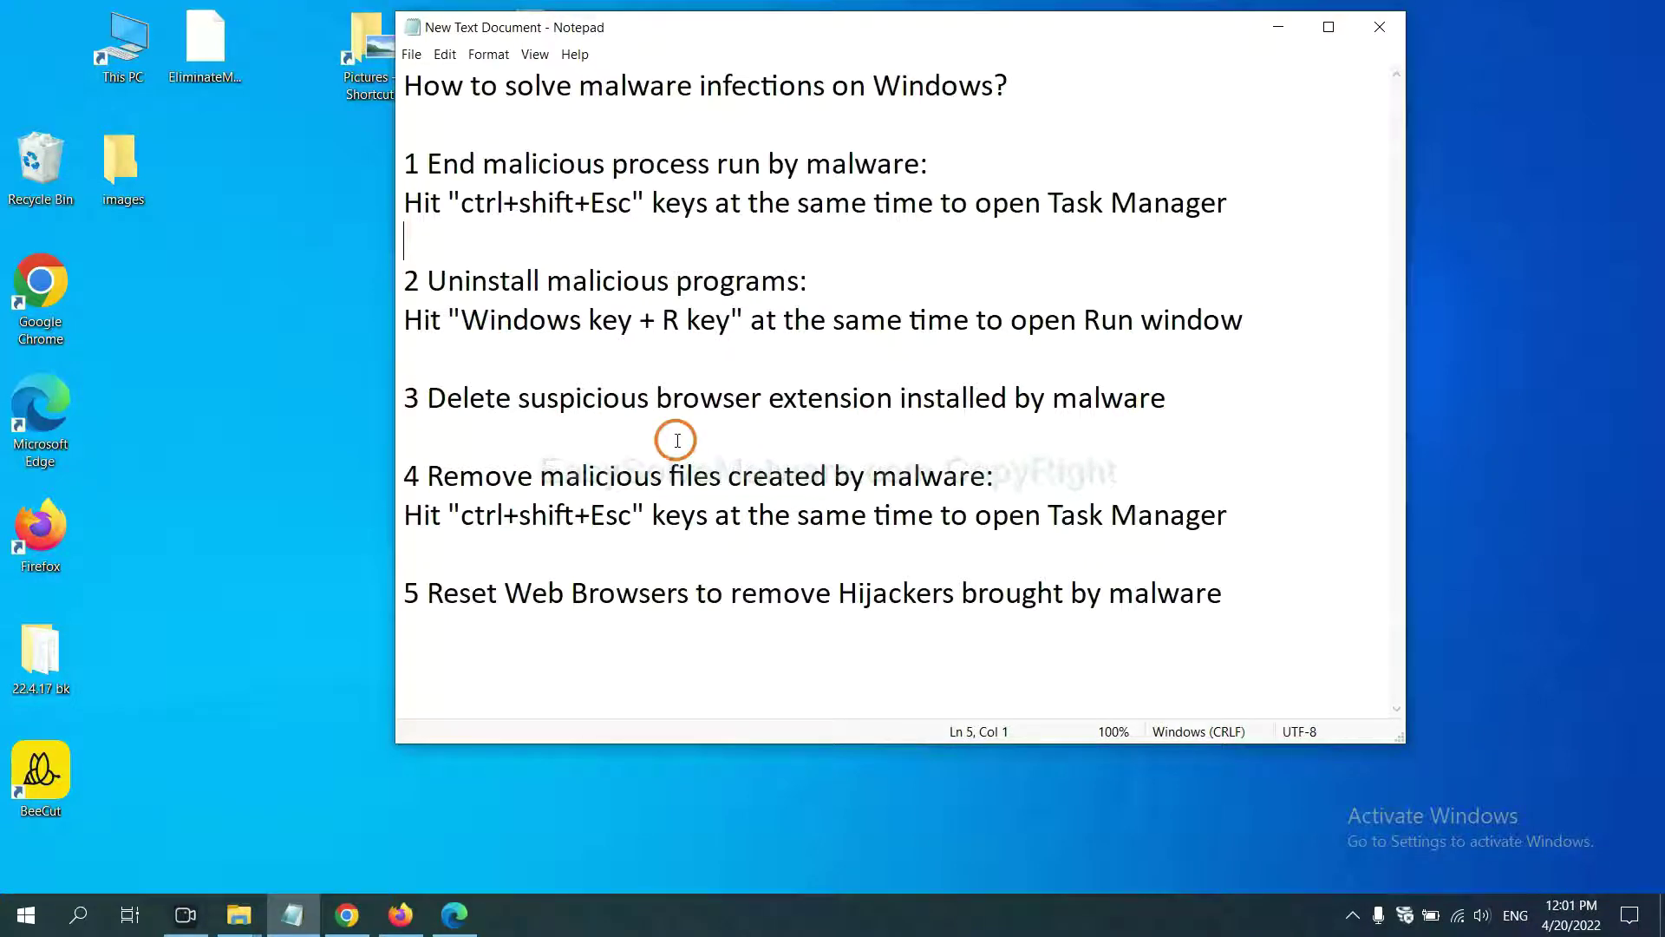
Open Chrome's Extensions page from More tools to find the Scroll To Top extension
{"action": "left_click", "coordinate": [358, 915]}
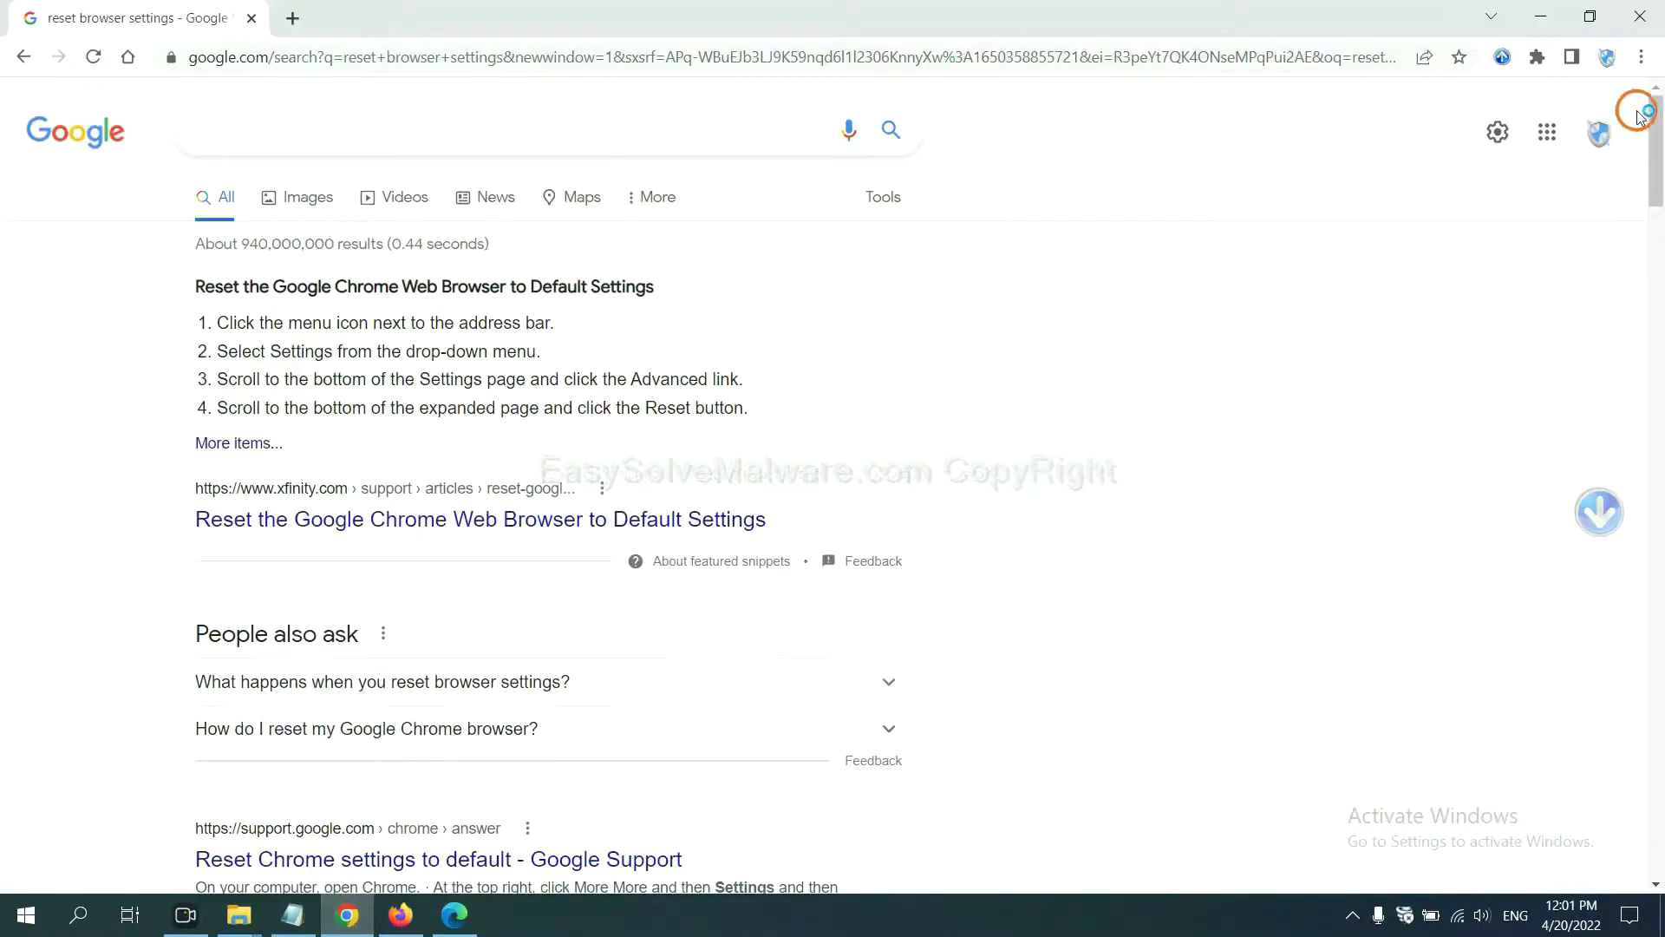
{"action": "left_click", "coordinate": [1640, 59]}
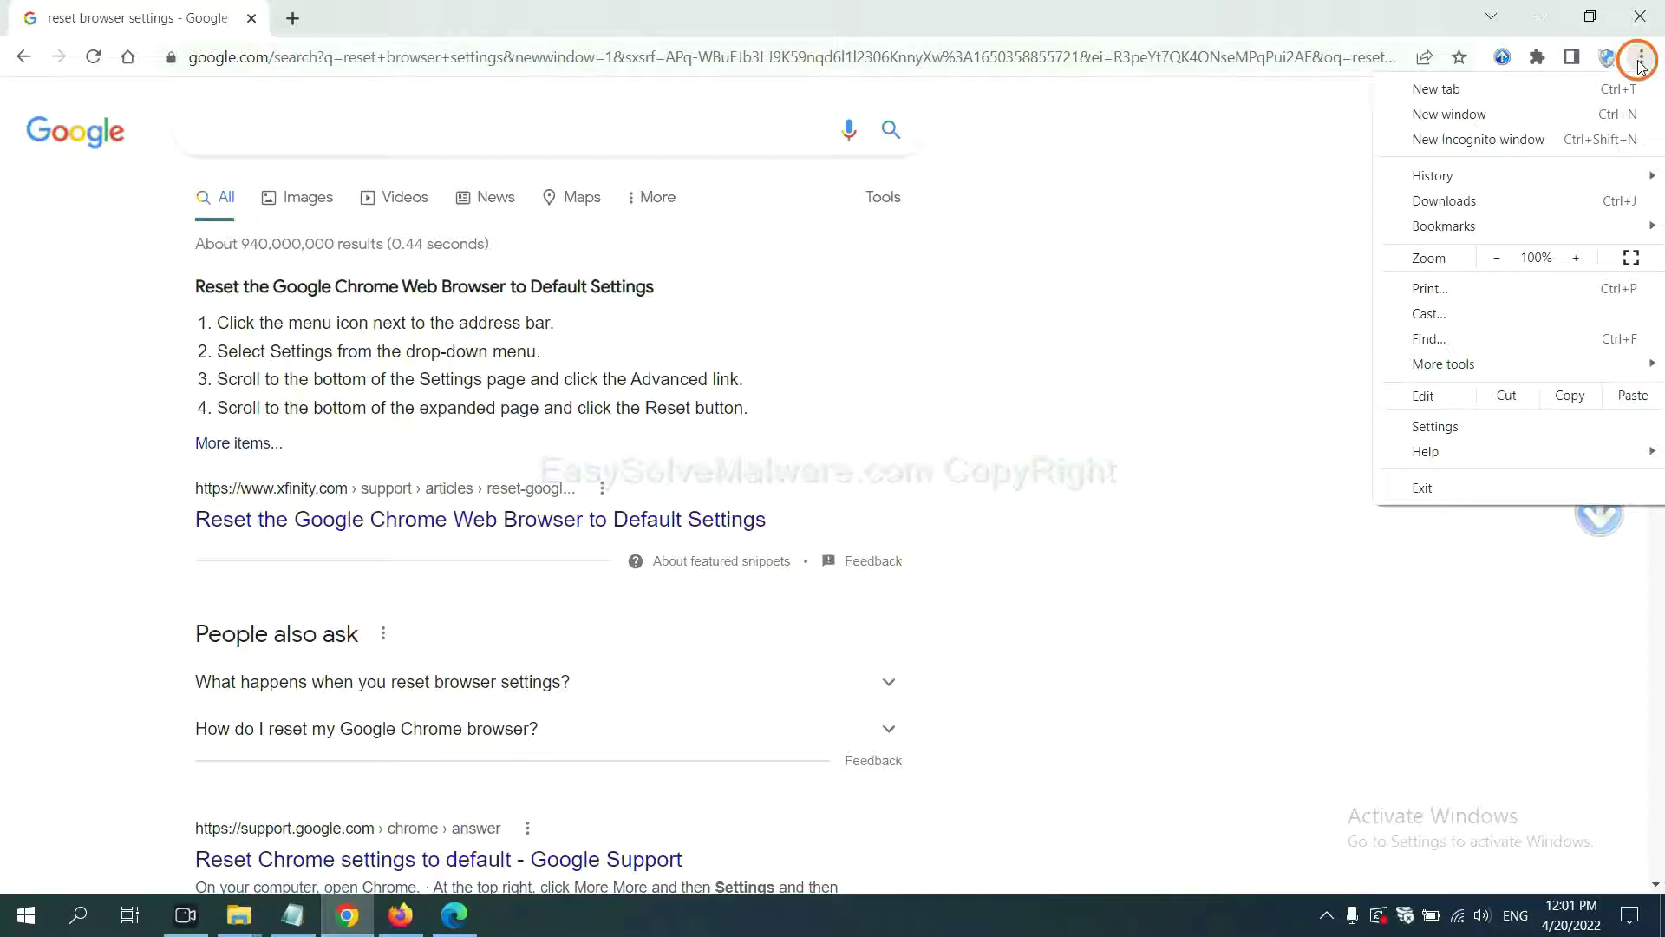
{"action": "mouse_move", "coordinate": [1494, 365]}
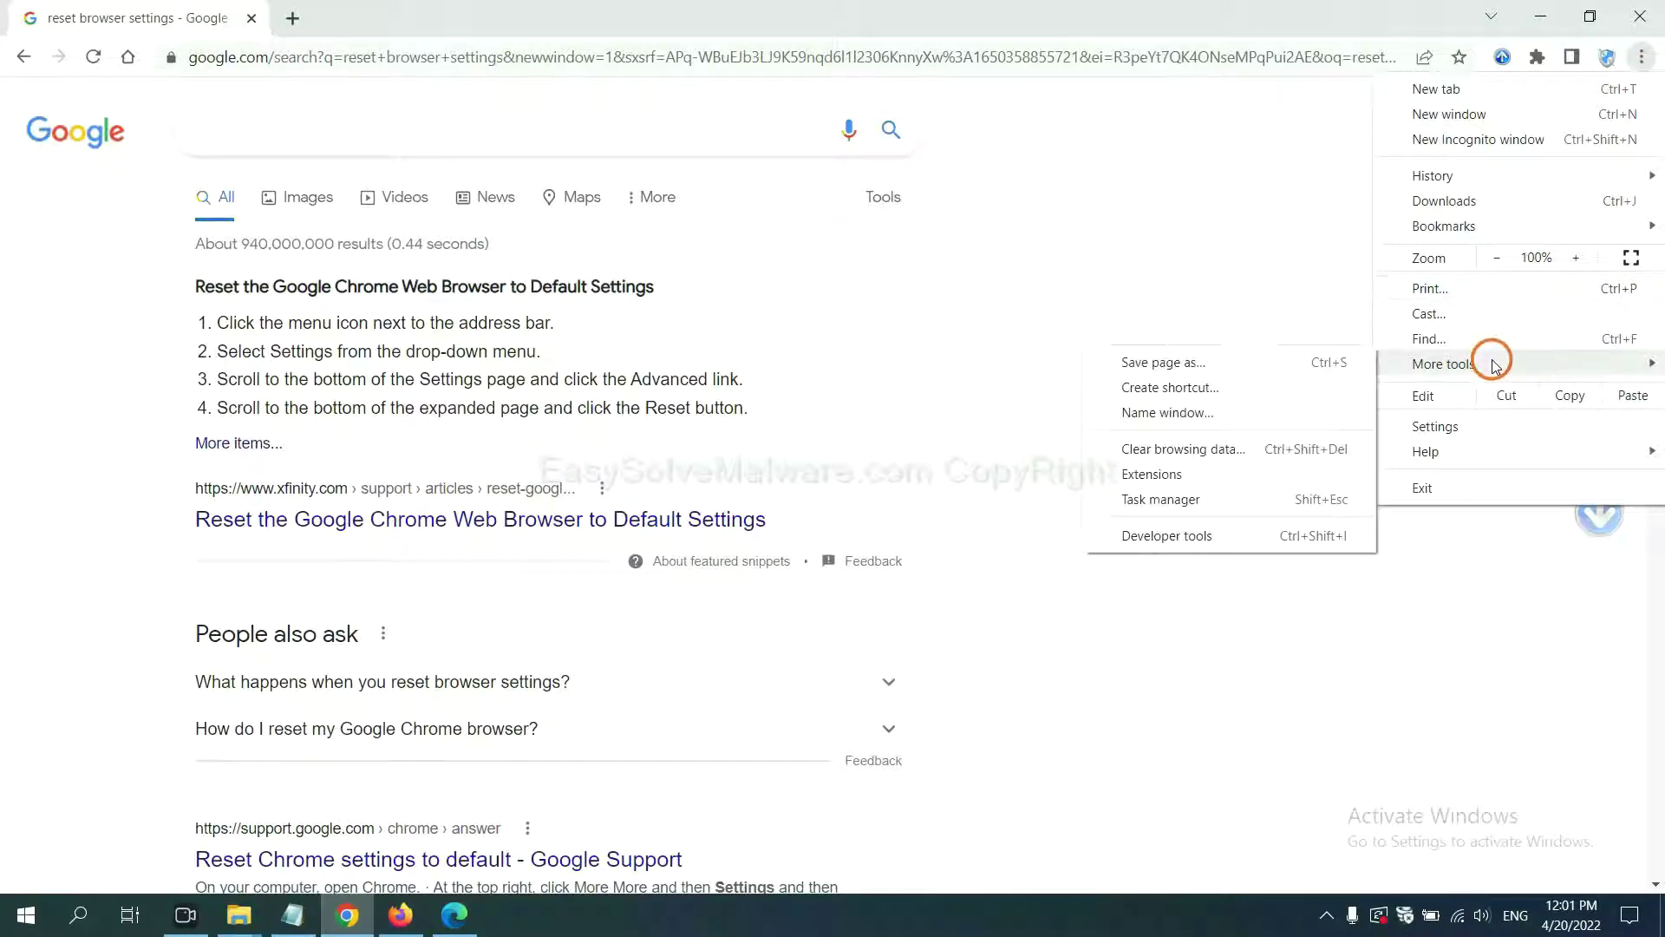
{"action": "left_click", "coordinate": [1229, 474]}
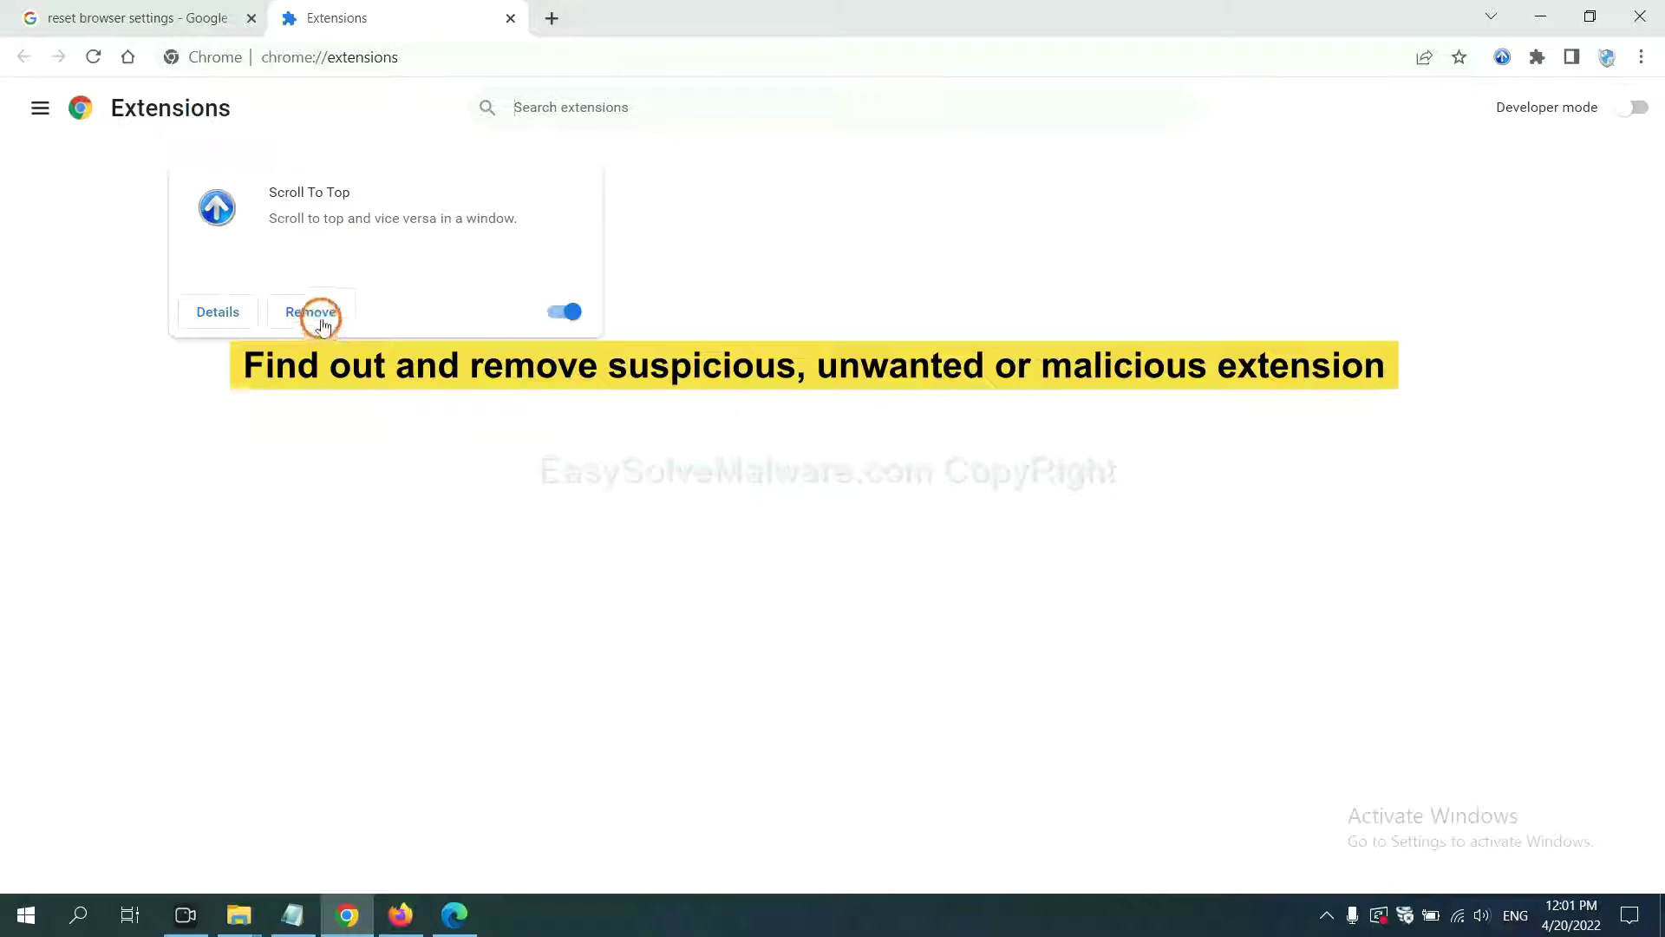
Open Firefox's Add-ons Manager and bring up the options for GIPHY for Firefox
{"action": "left_click", "coordinate": [398, 914]}
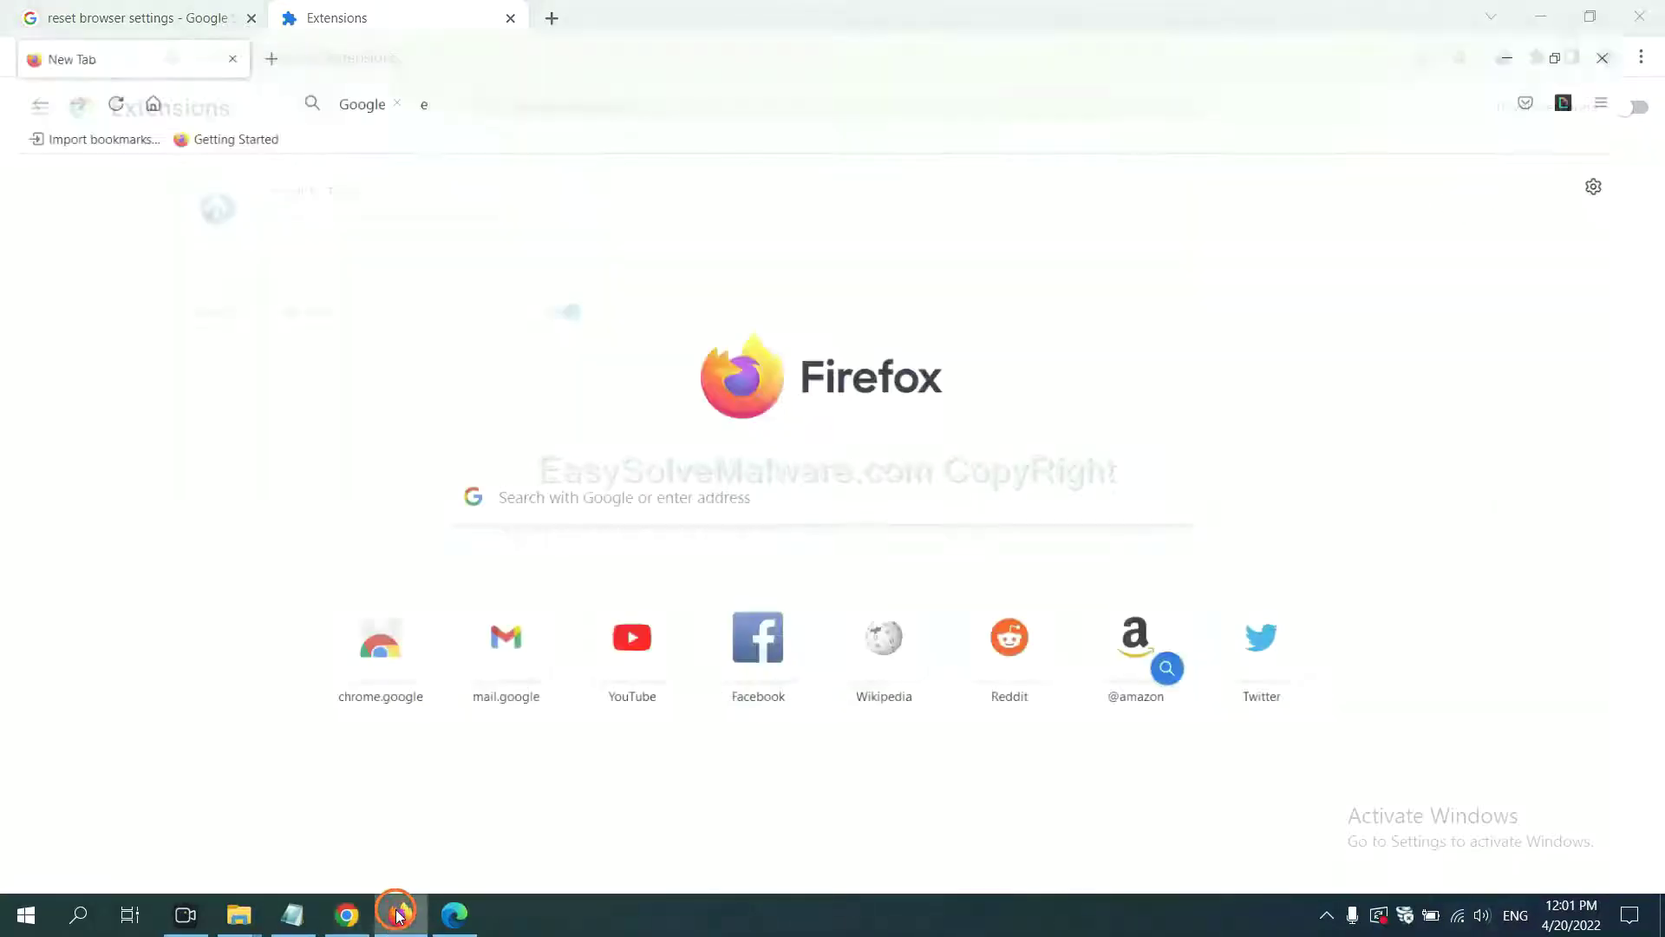
{"action": "left_click", "coordinate": [1643, 70]}
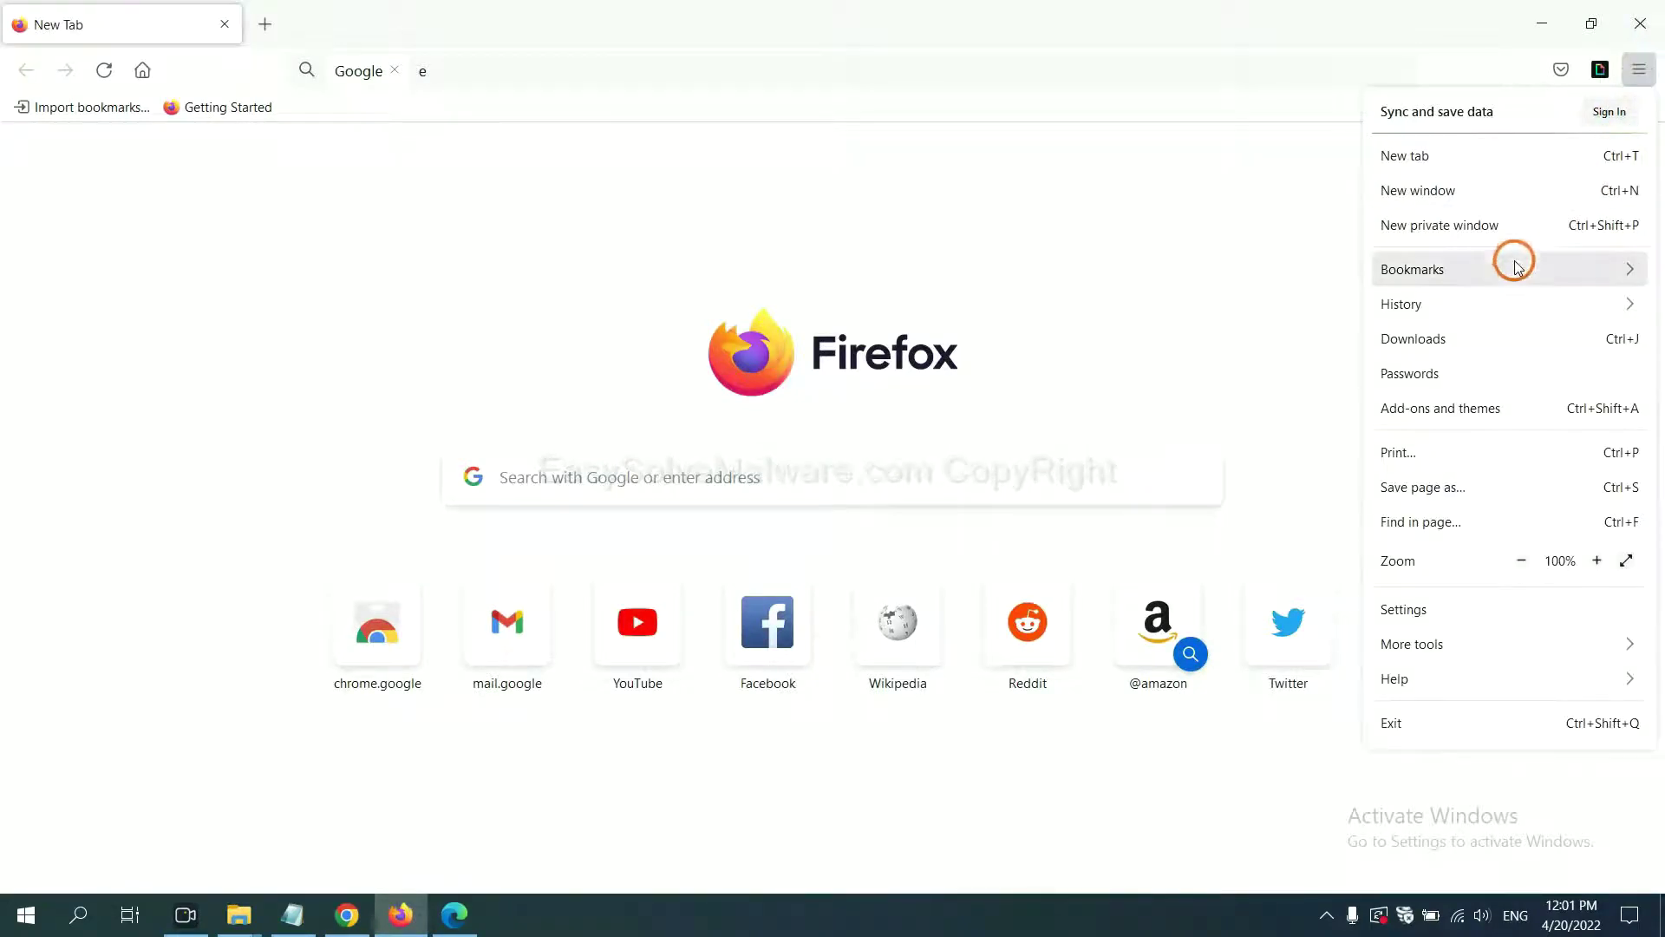
{"action": "left_click", "coordinate": [1457, 422]}
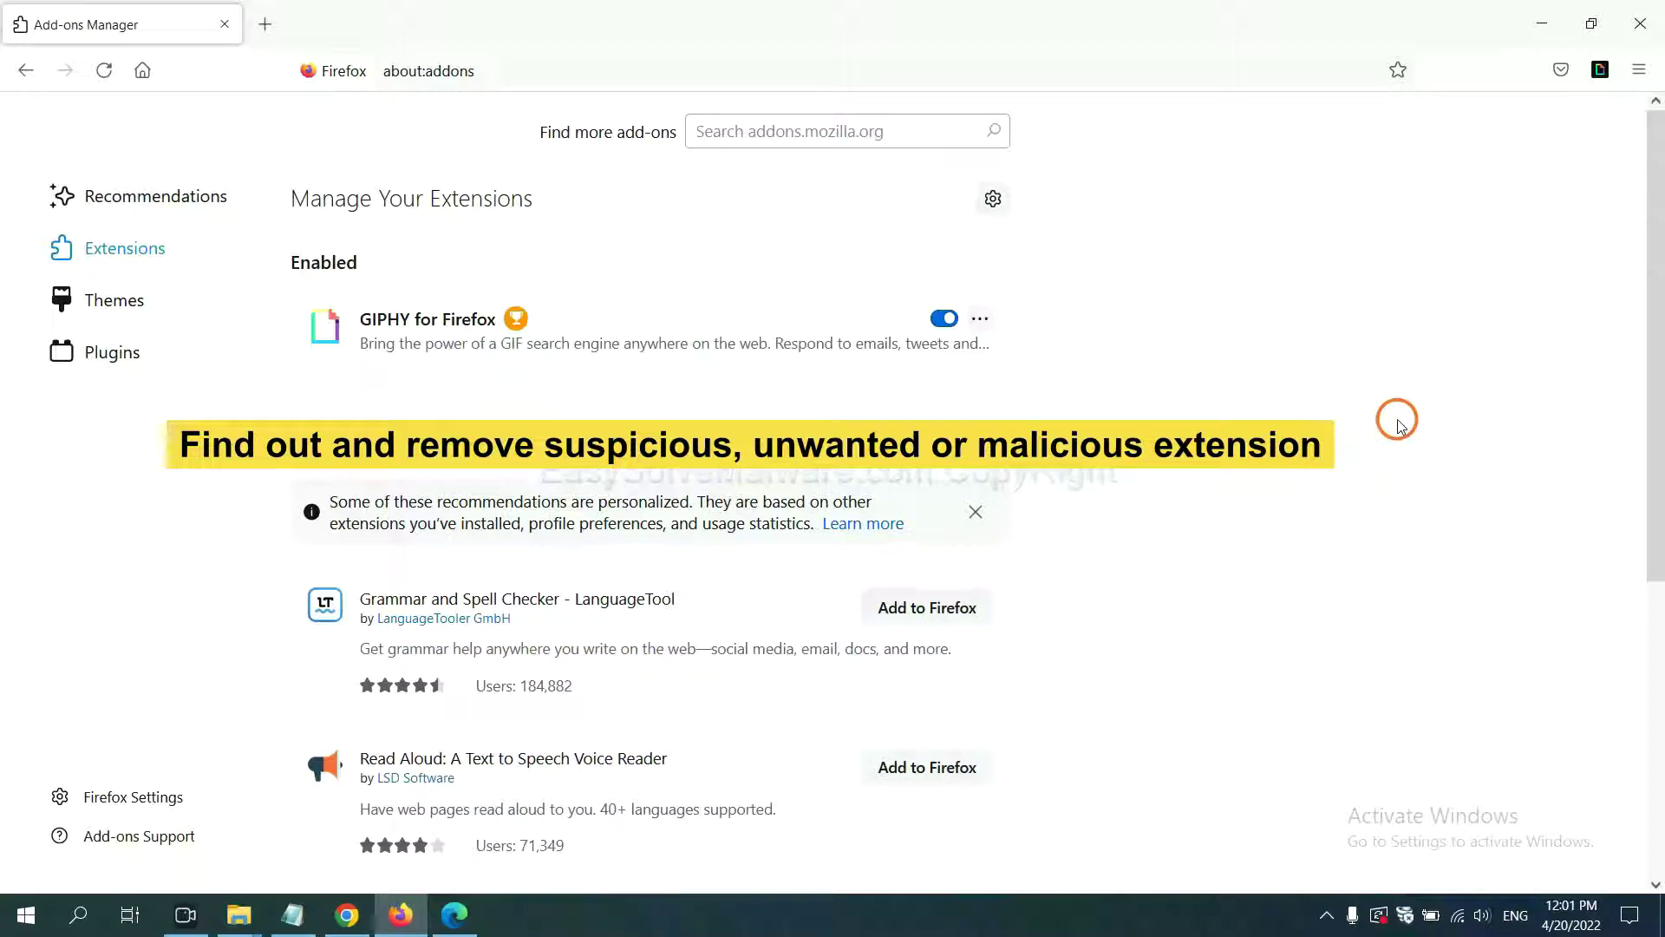
{"action": "left_click", "coordinate": [981, 323]}
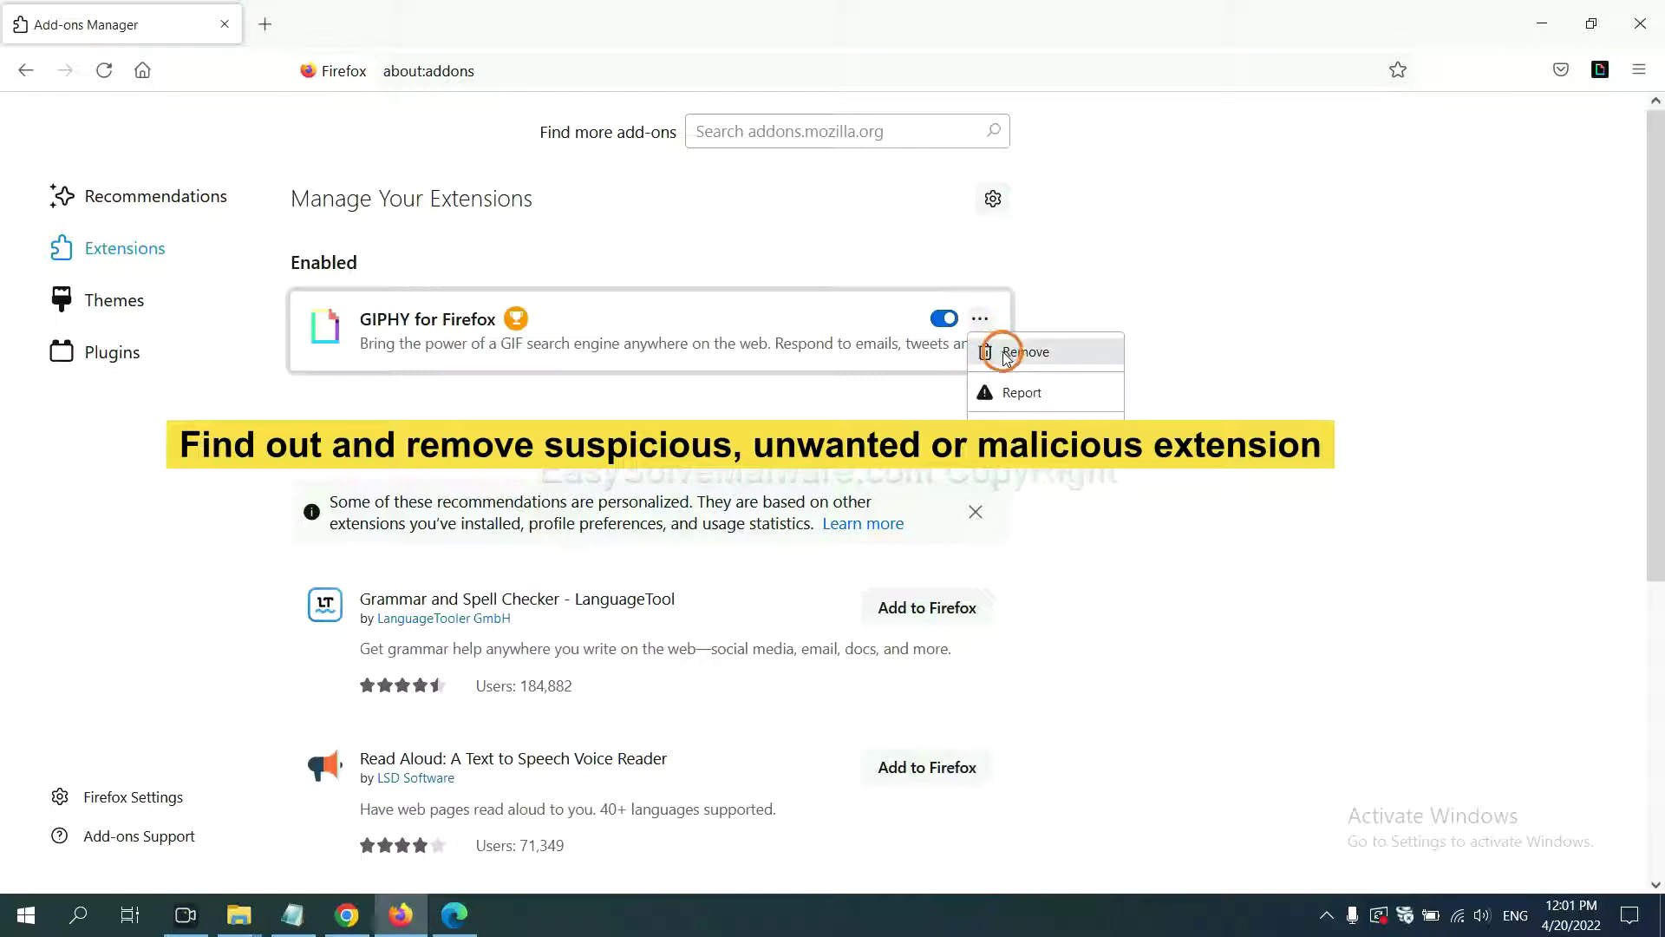
Remove the ArcVpn Free Fast VPN Proxy extension from Edge's extensions page, then minimize Edge
{"action": "left_click", "coordinate": [454, 924]}
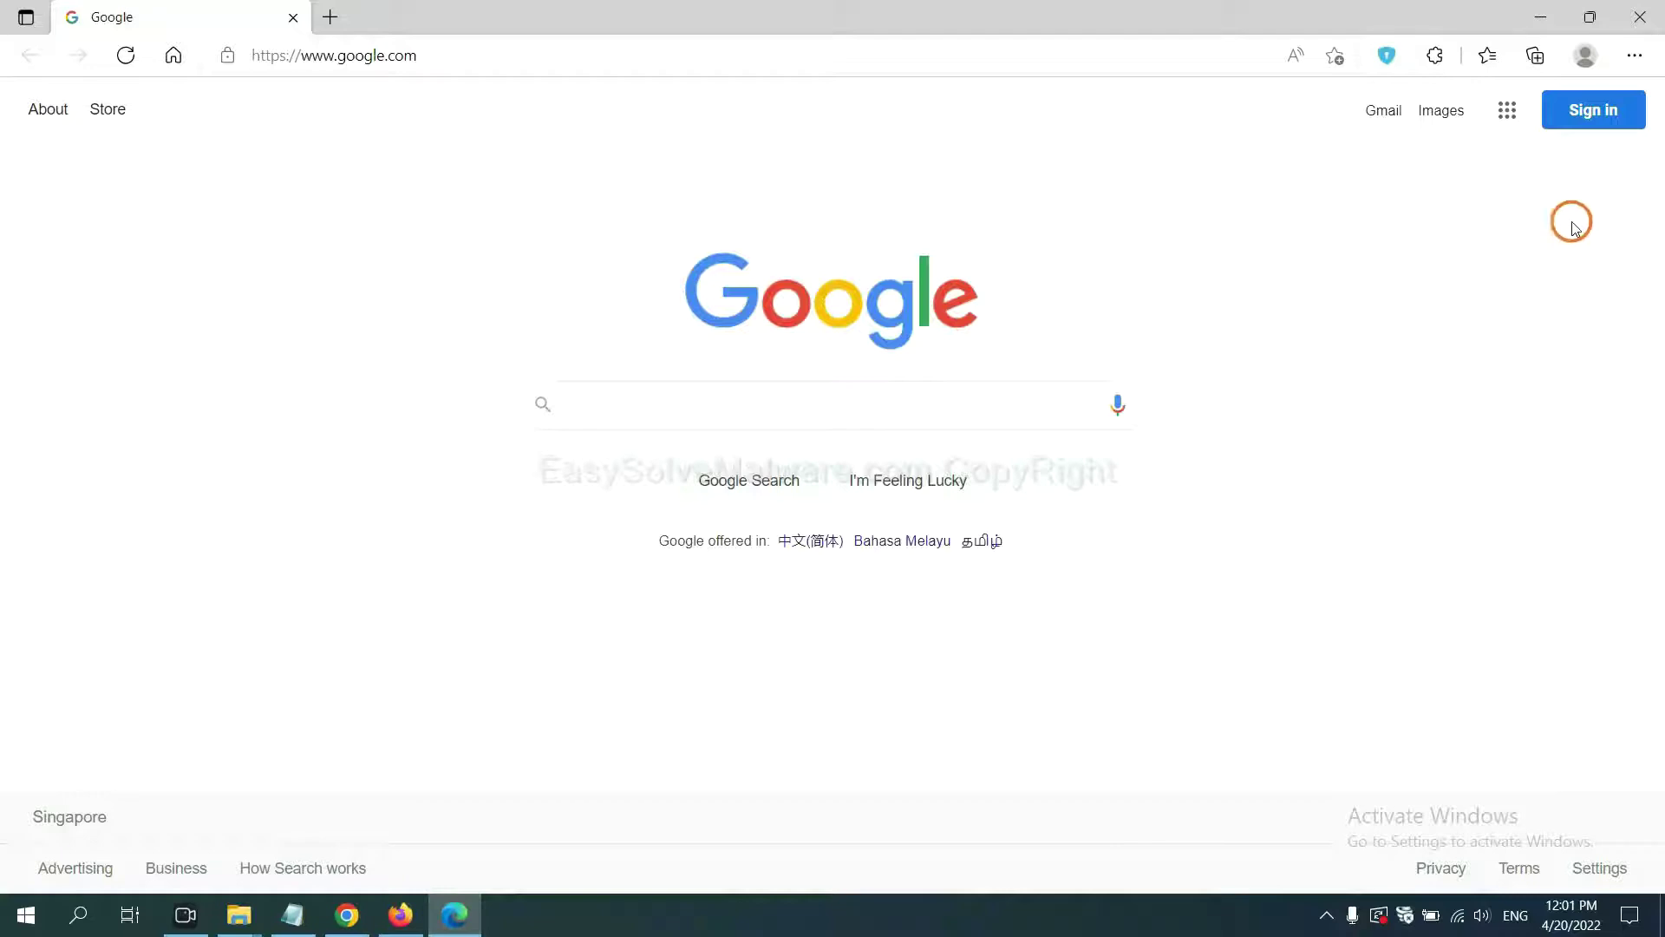
{"action": "left_click", "coordinate": [1633, 57]}
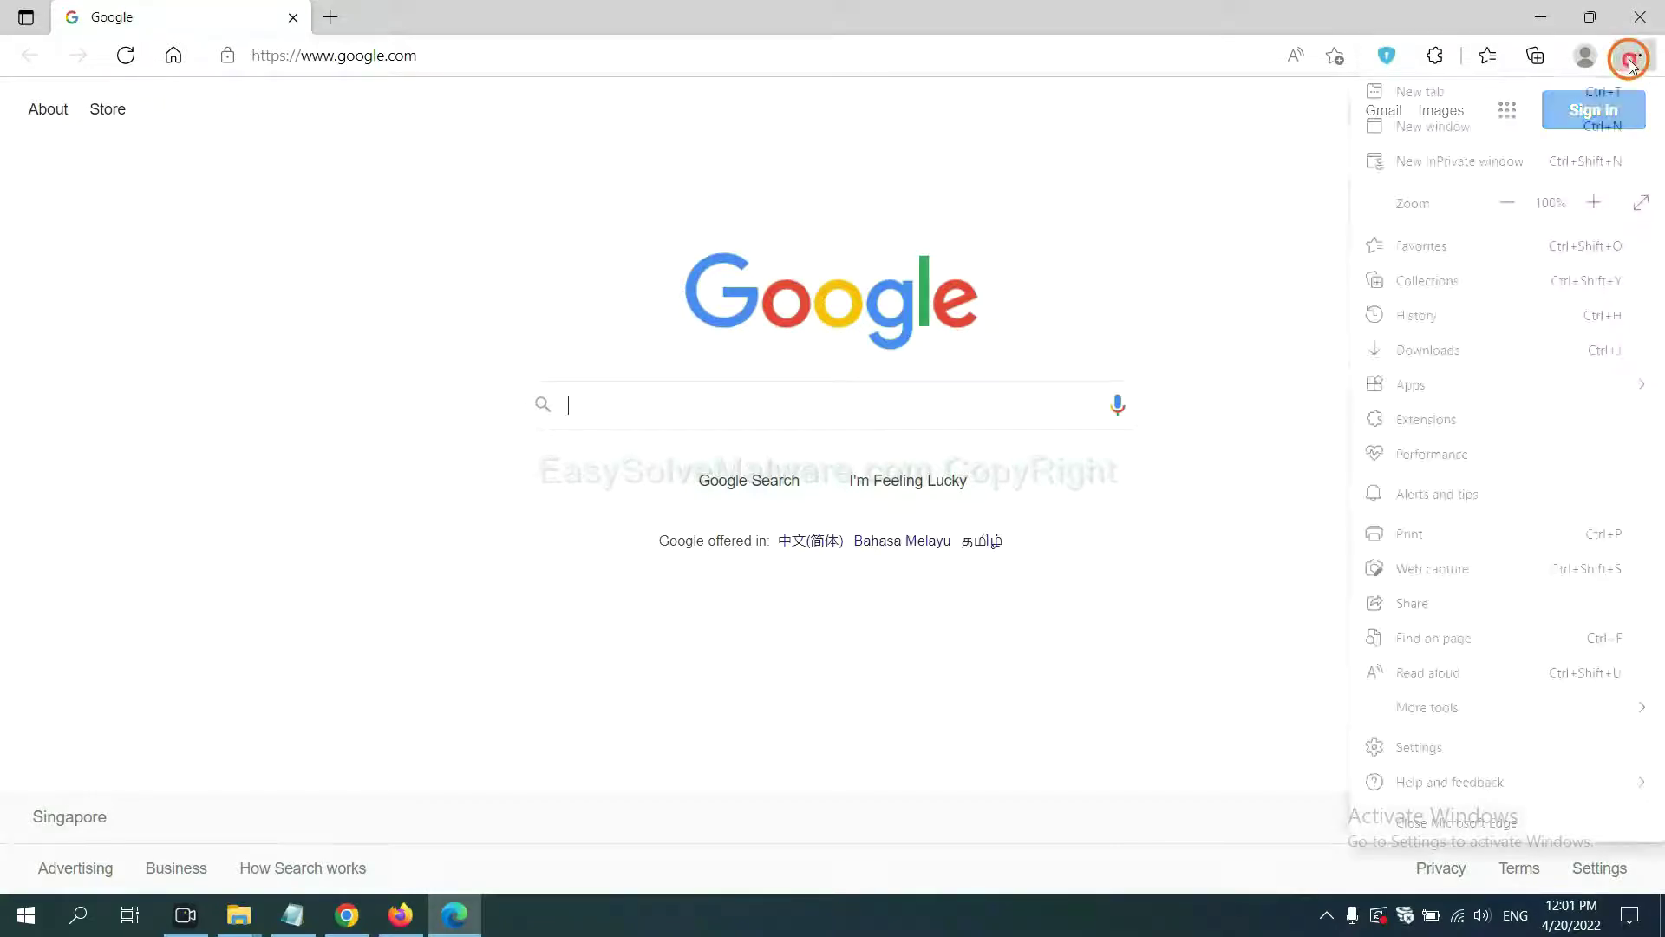
{"action": "right_click", "coordinate": [1432, 423]}
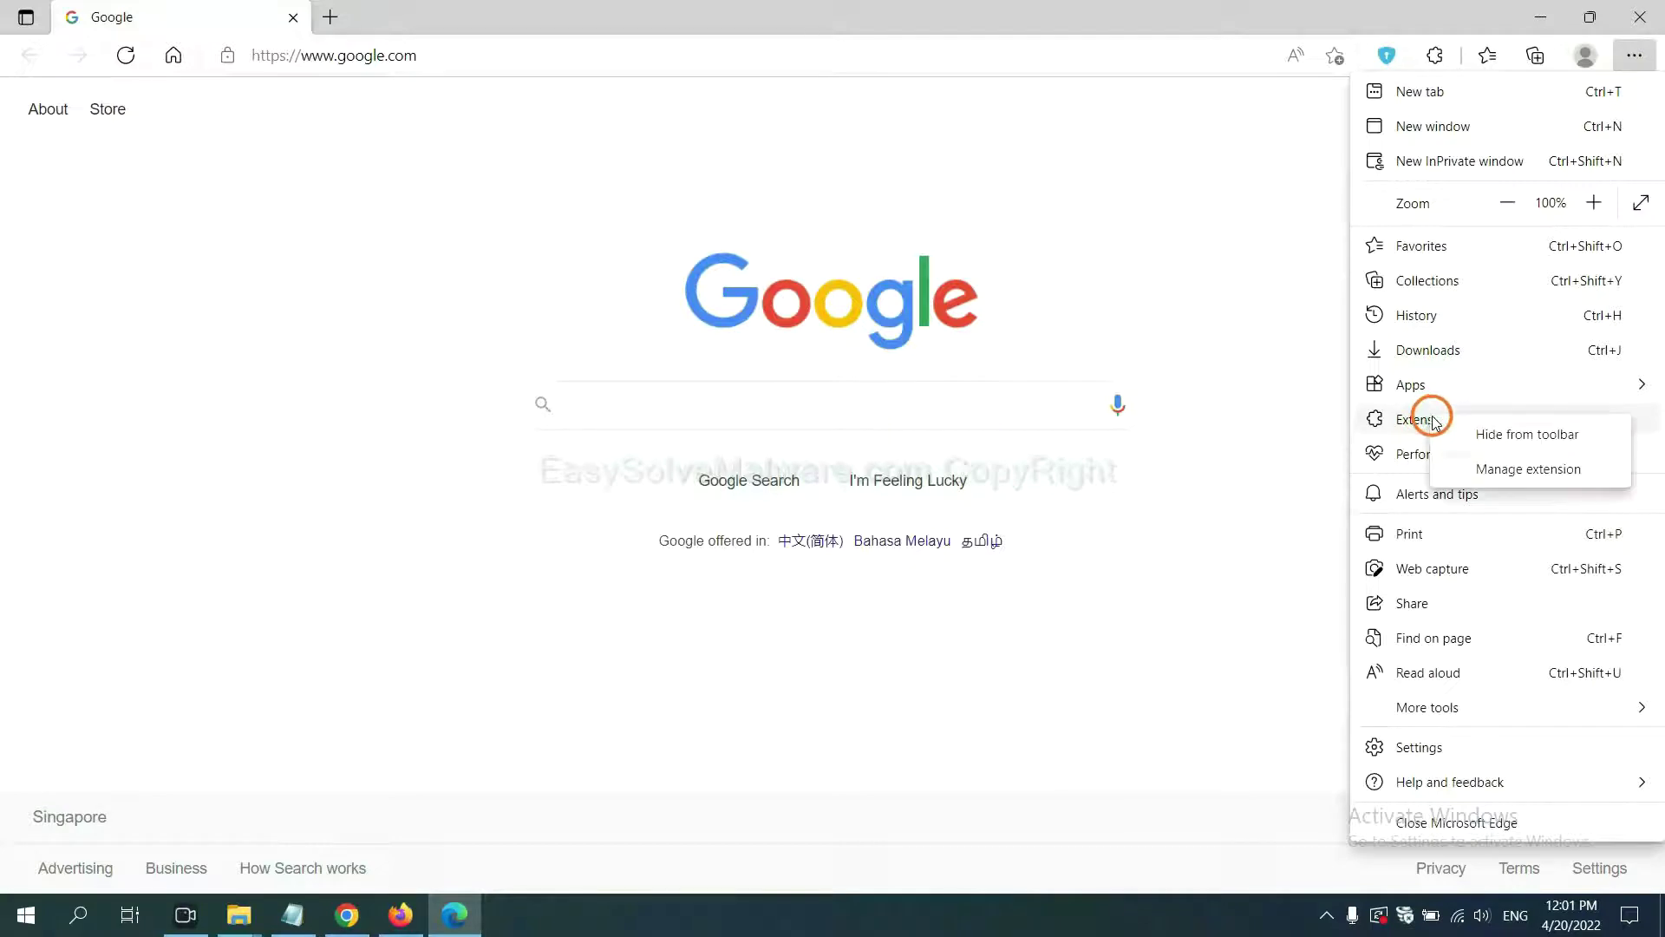
{"action": "left_click", "coordinate": [1495, 471]}
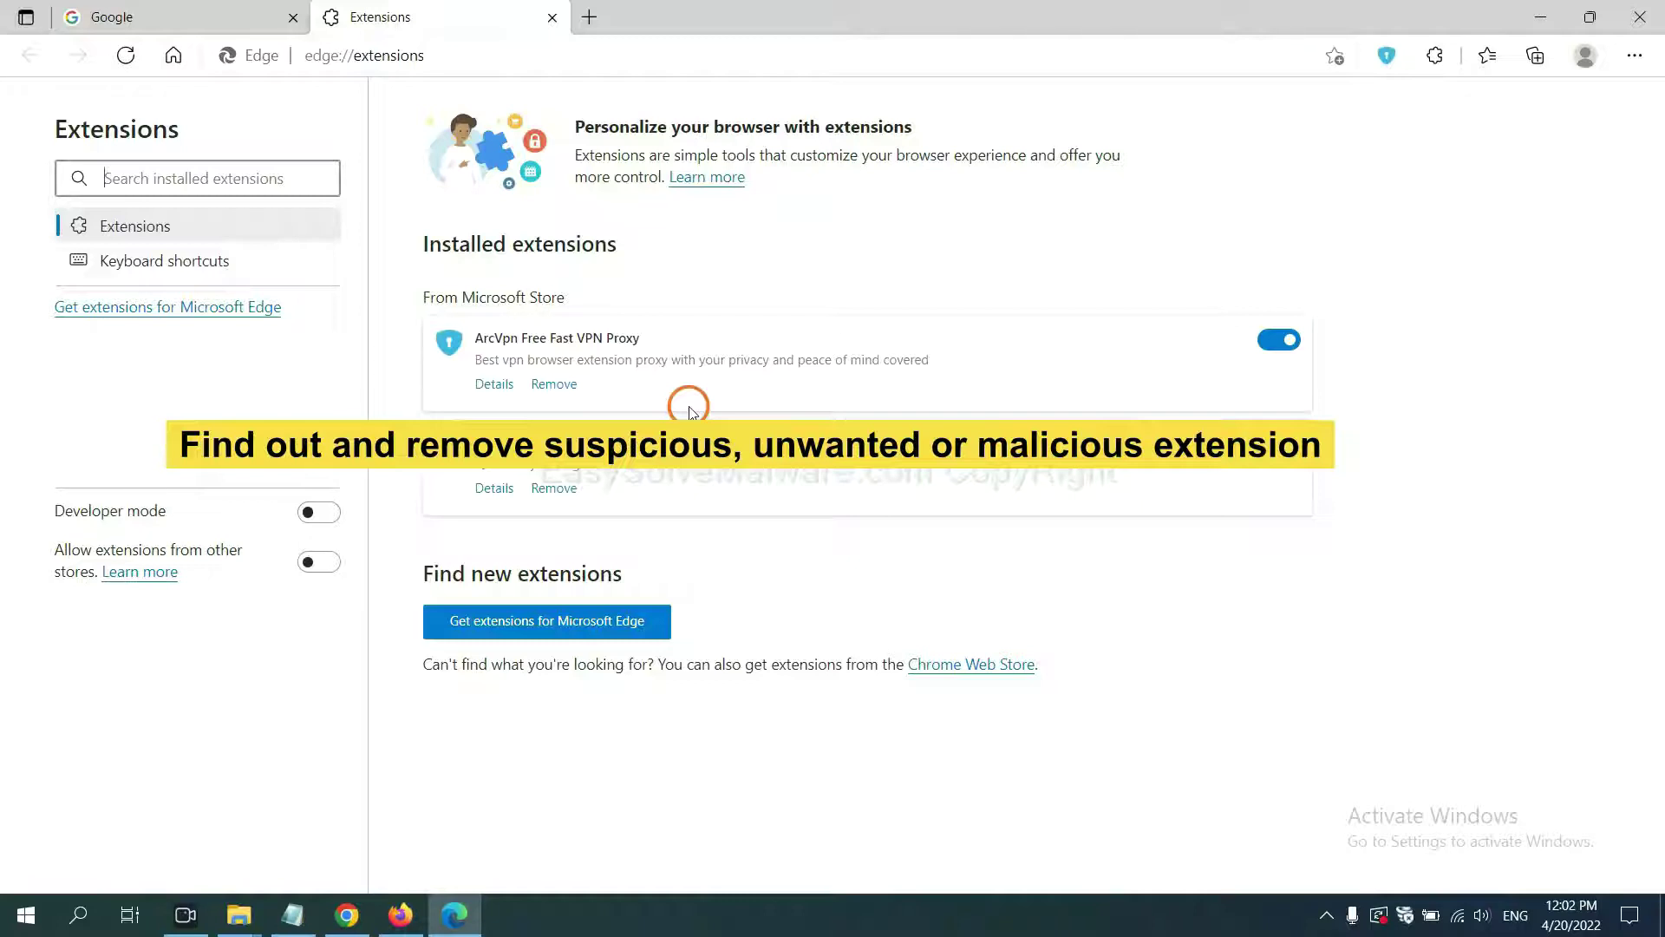
{"action": "left_click", "coordinate": [570, 388]}
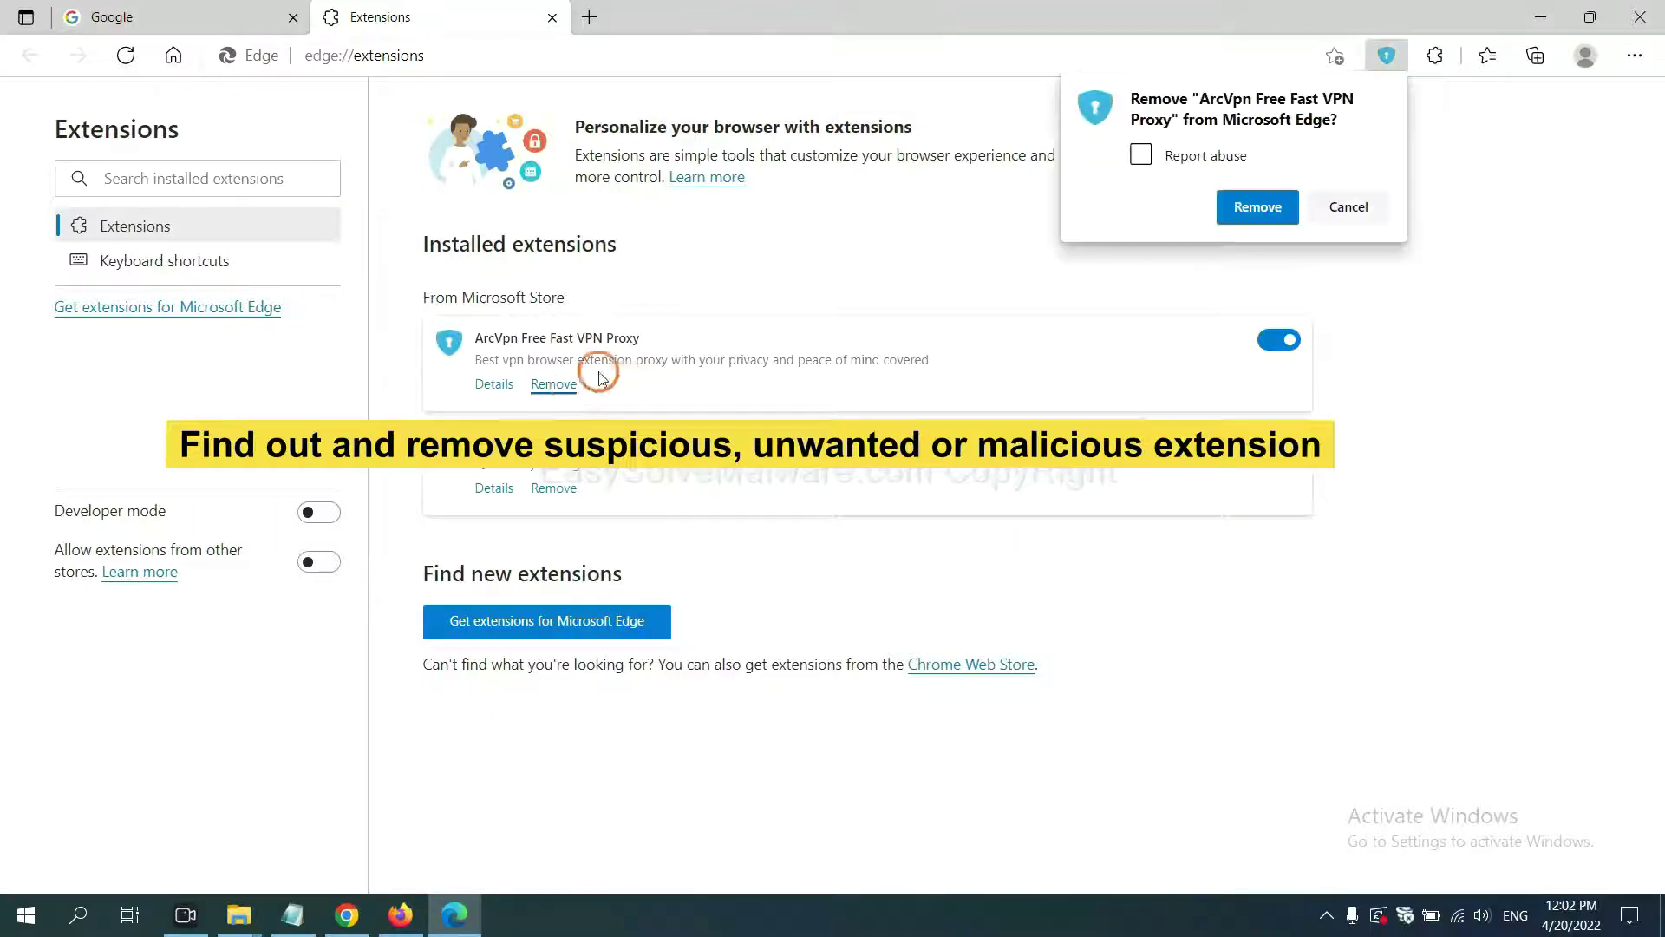
{"action": "left_click", "coordinate": [1247, 213]}
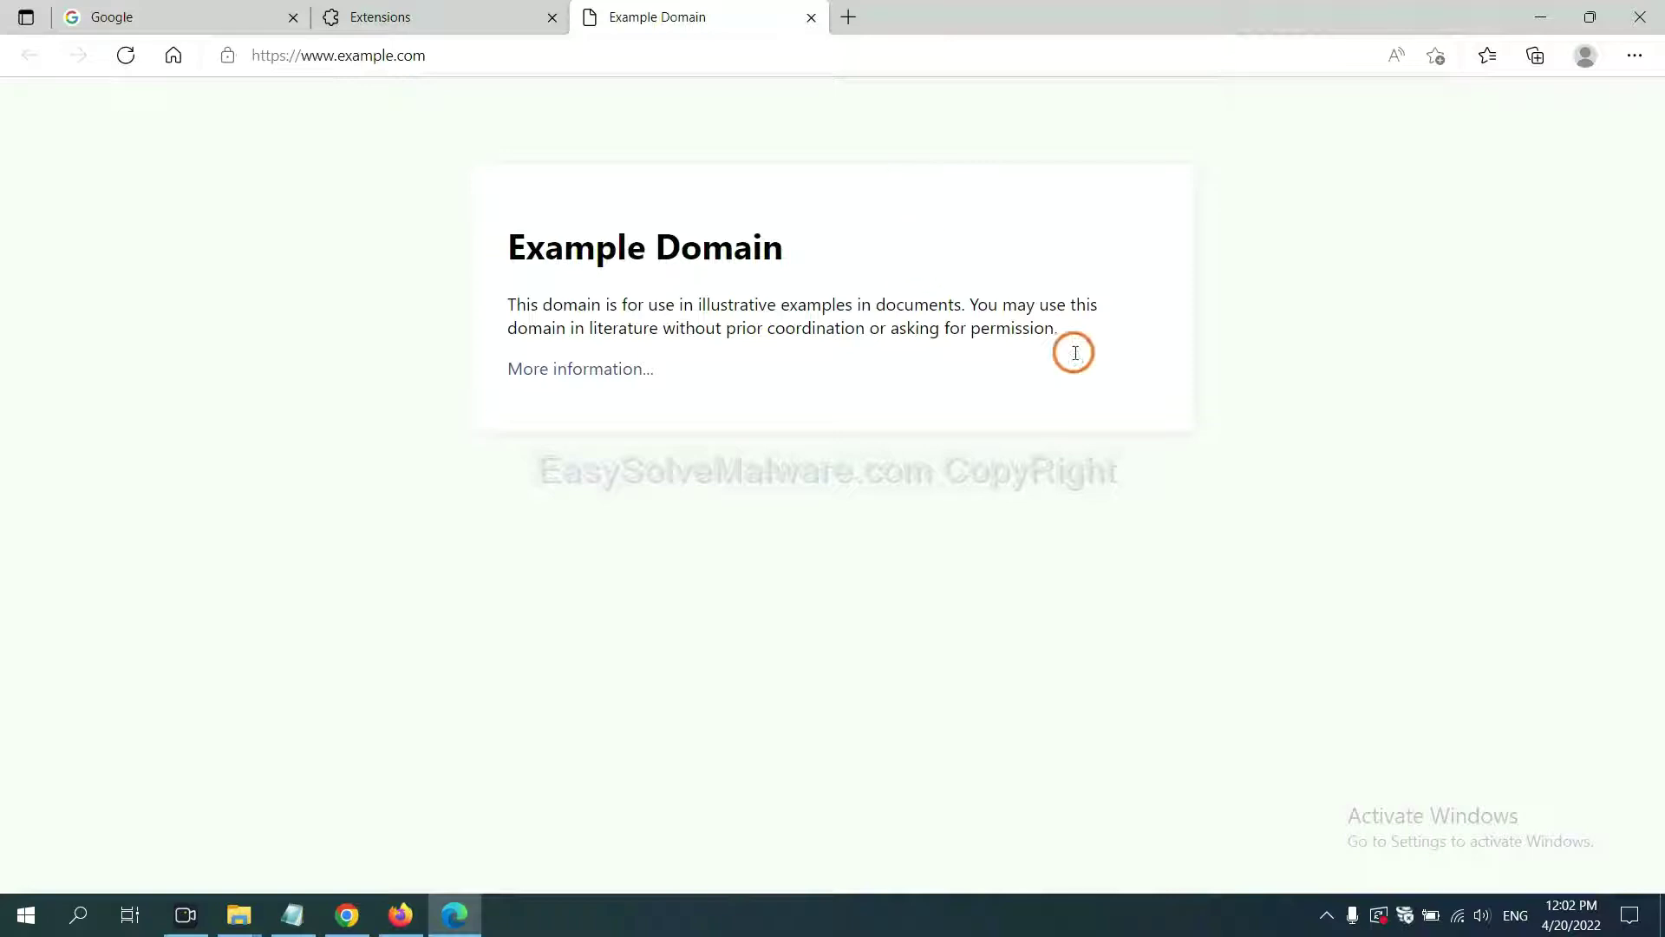
{"action": "left_click", "coordinate": [1656, 928]}
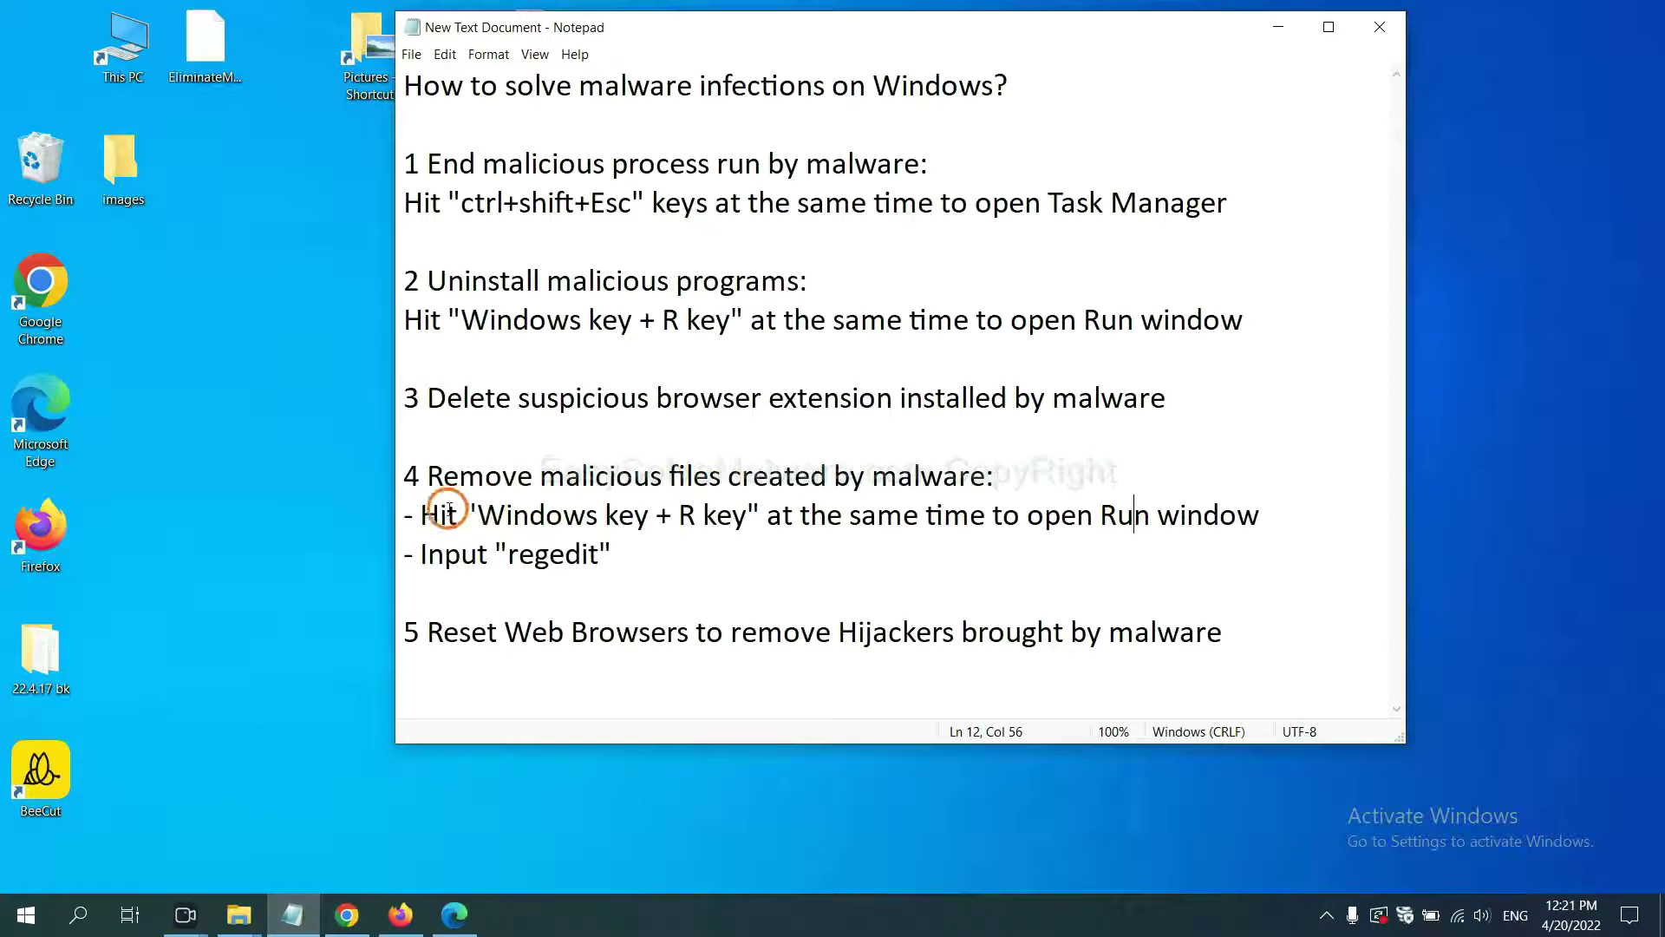
Run 'regedit' from the Run dialog beside the notes to launch Registry Editor
{"action": "left_click_drag", "start_coordinate": [425, 513], "coordinate": [945, 540]}
{"action": "left_click", "coordinate": [961, 525]}
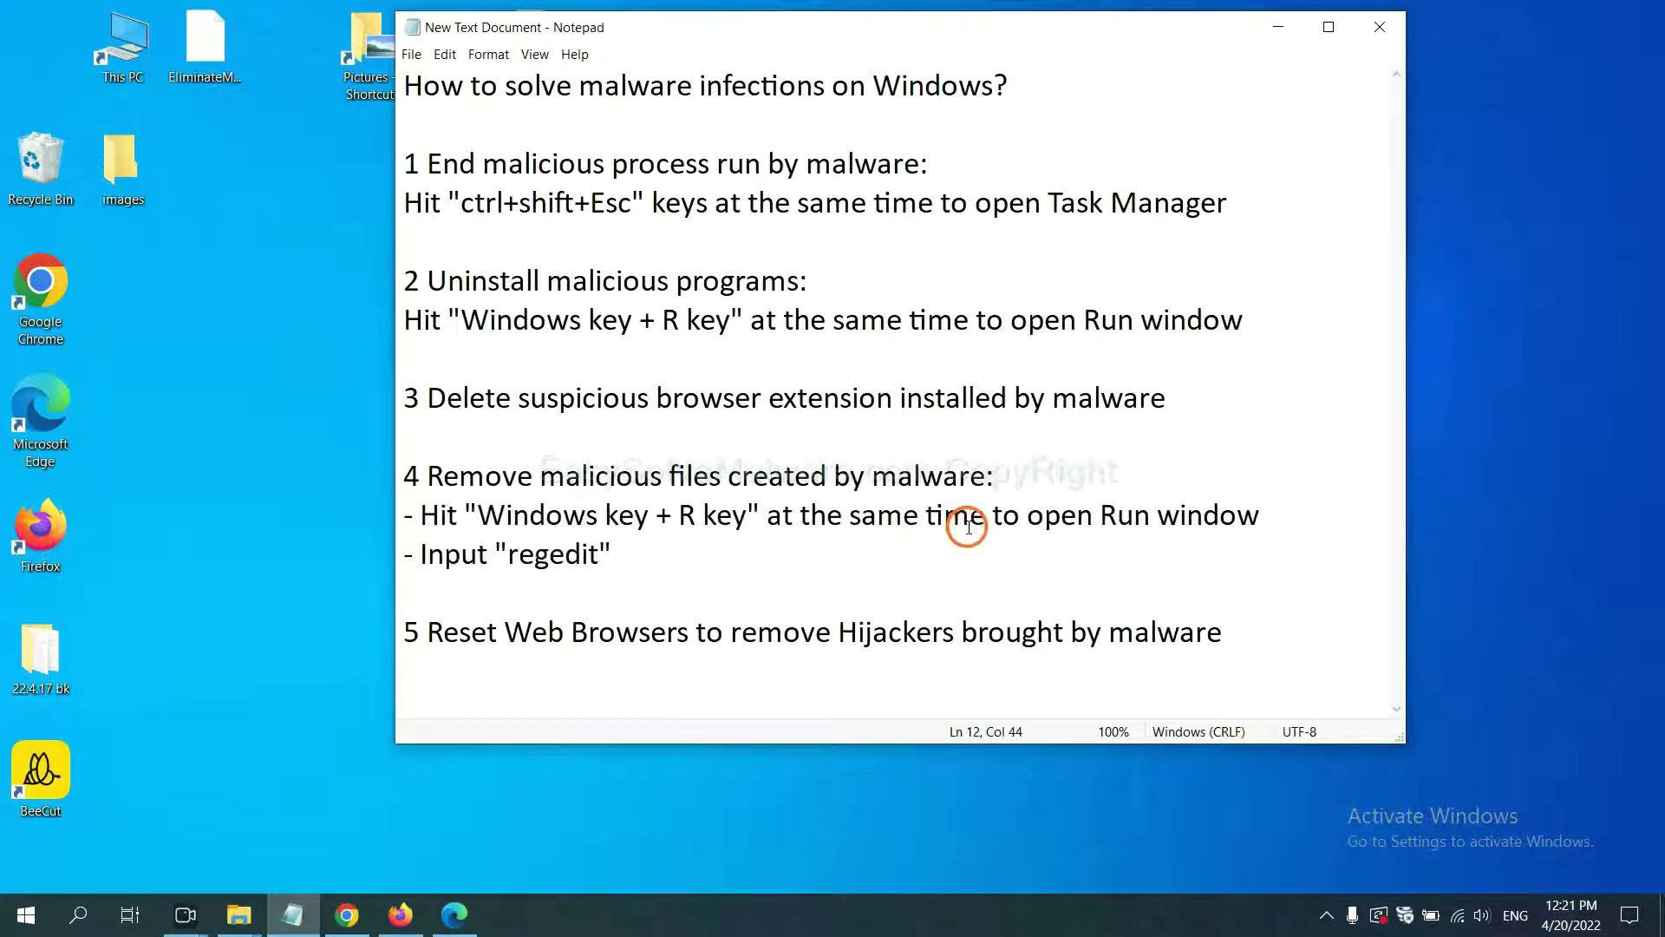
{"action": "key", "text": "super+r"}
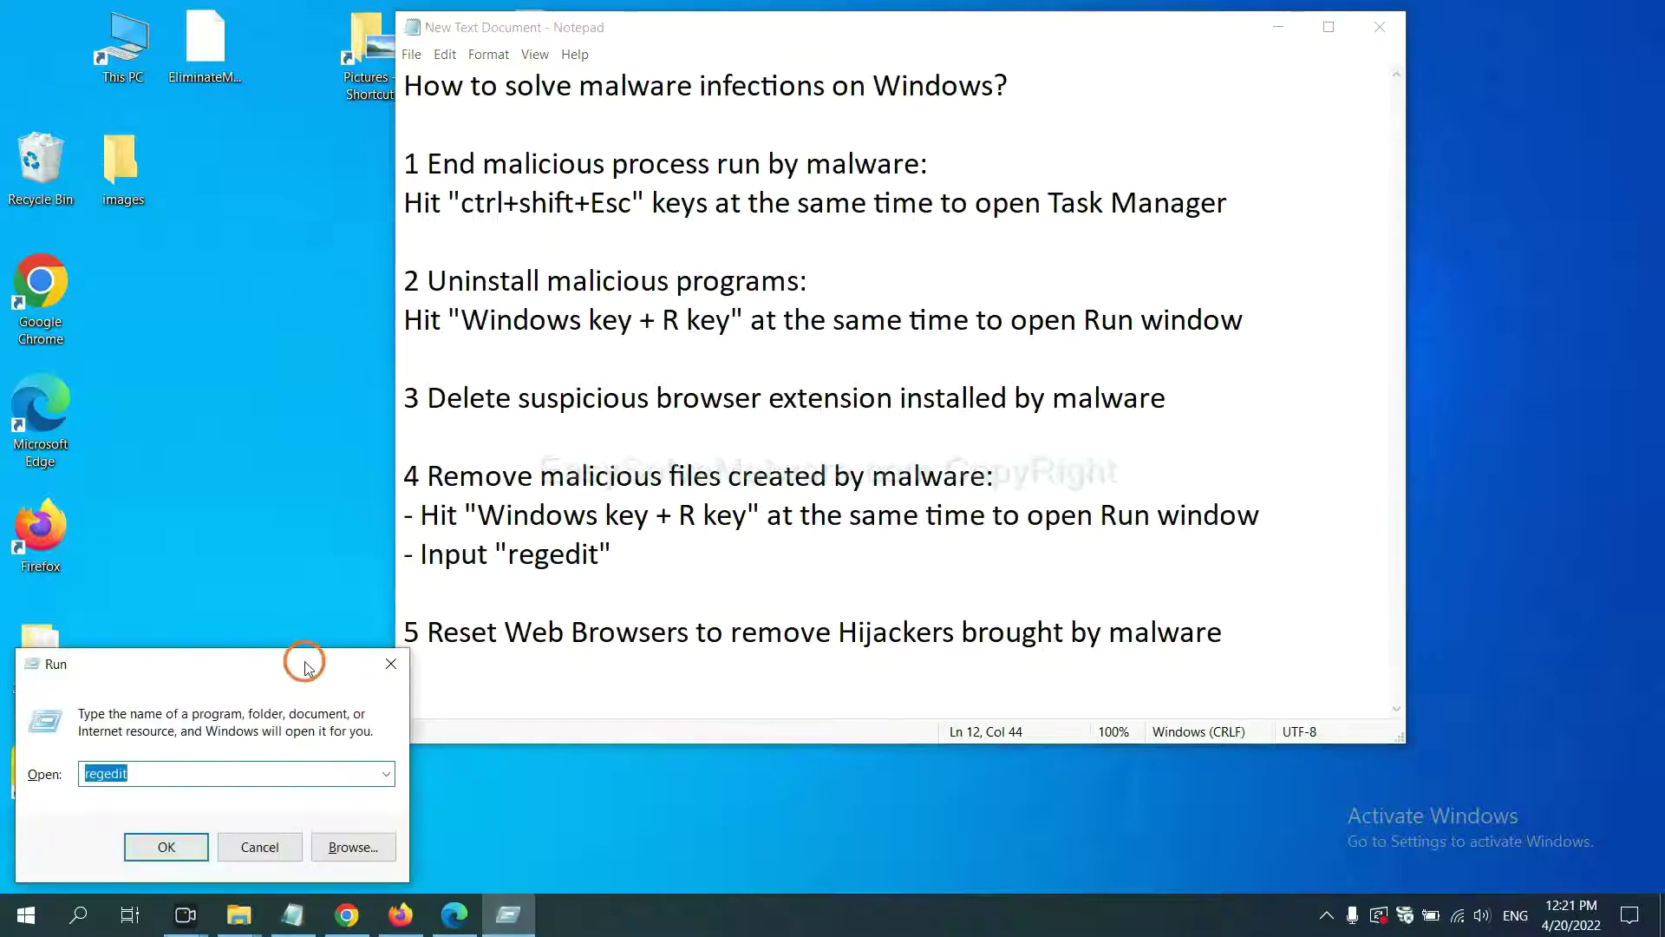
{"action": "left_click_drag", "start_coordinate": [310, 656], "coordinate": [1330, 343]}
{"action": "left_click", "coordinate": [1176, 458]}
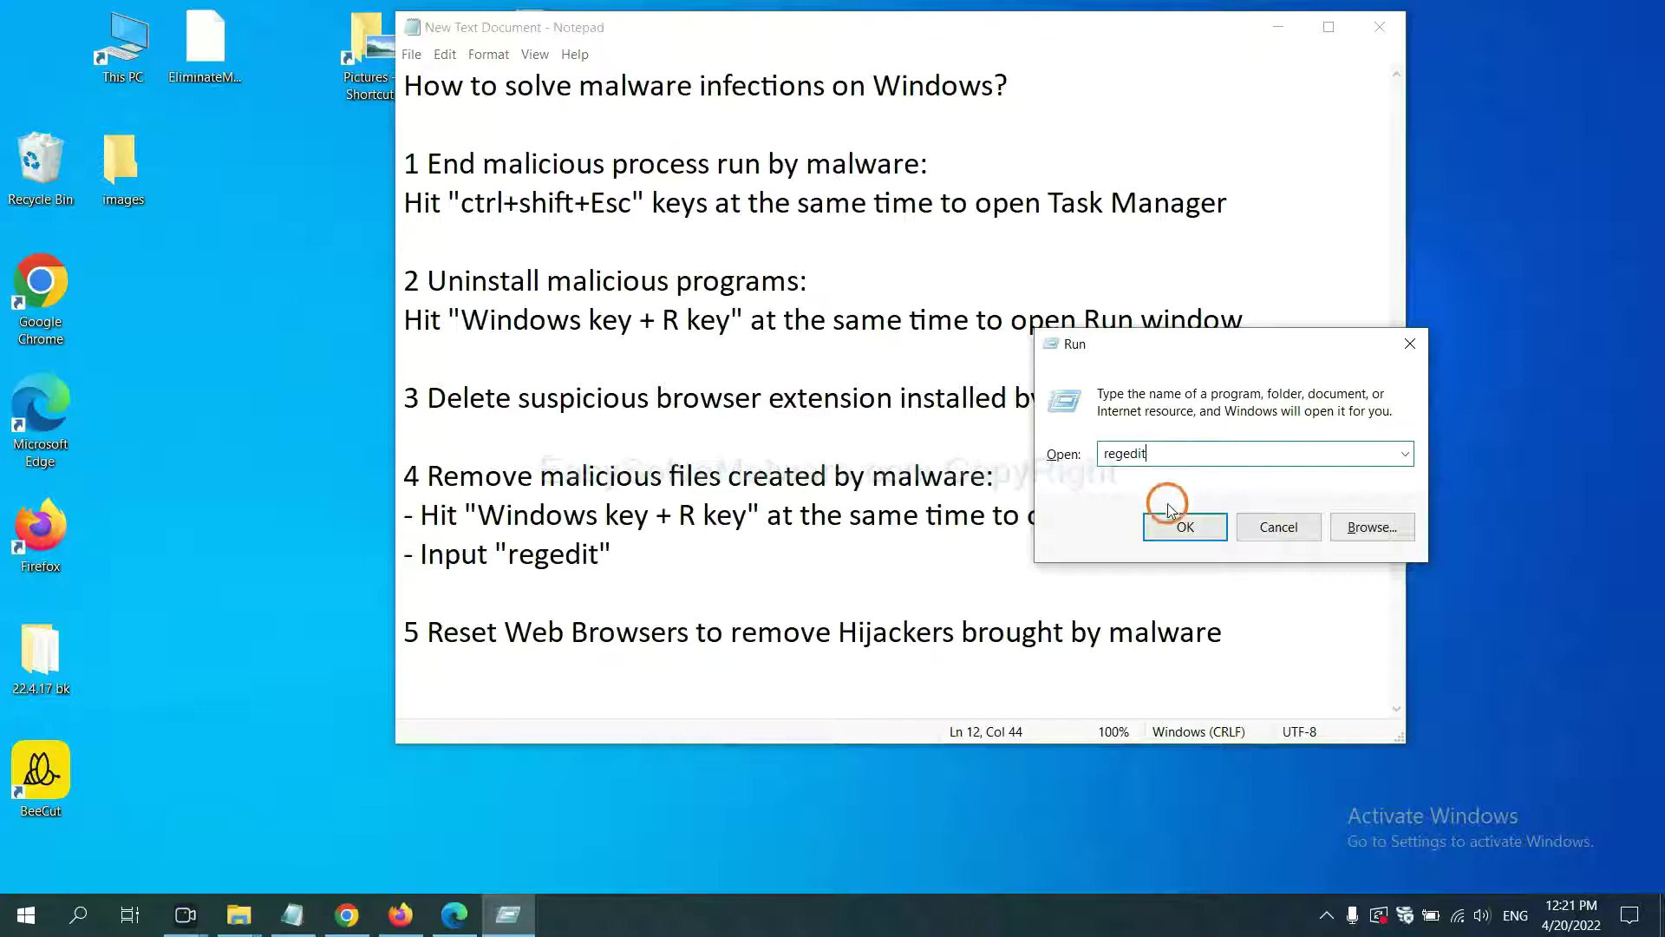
{"action": "left_click", "coordinate": [1183, 526]}
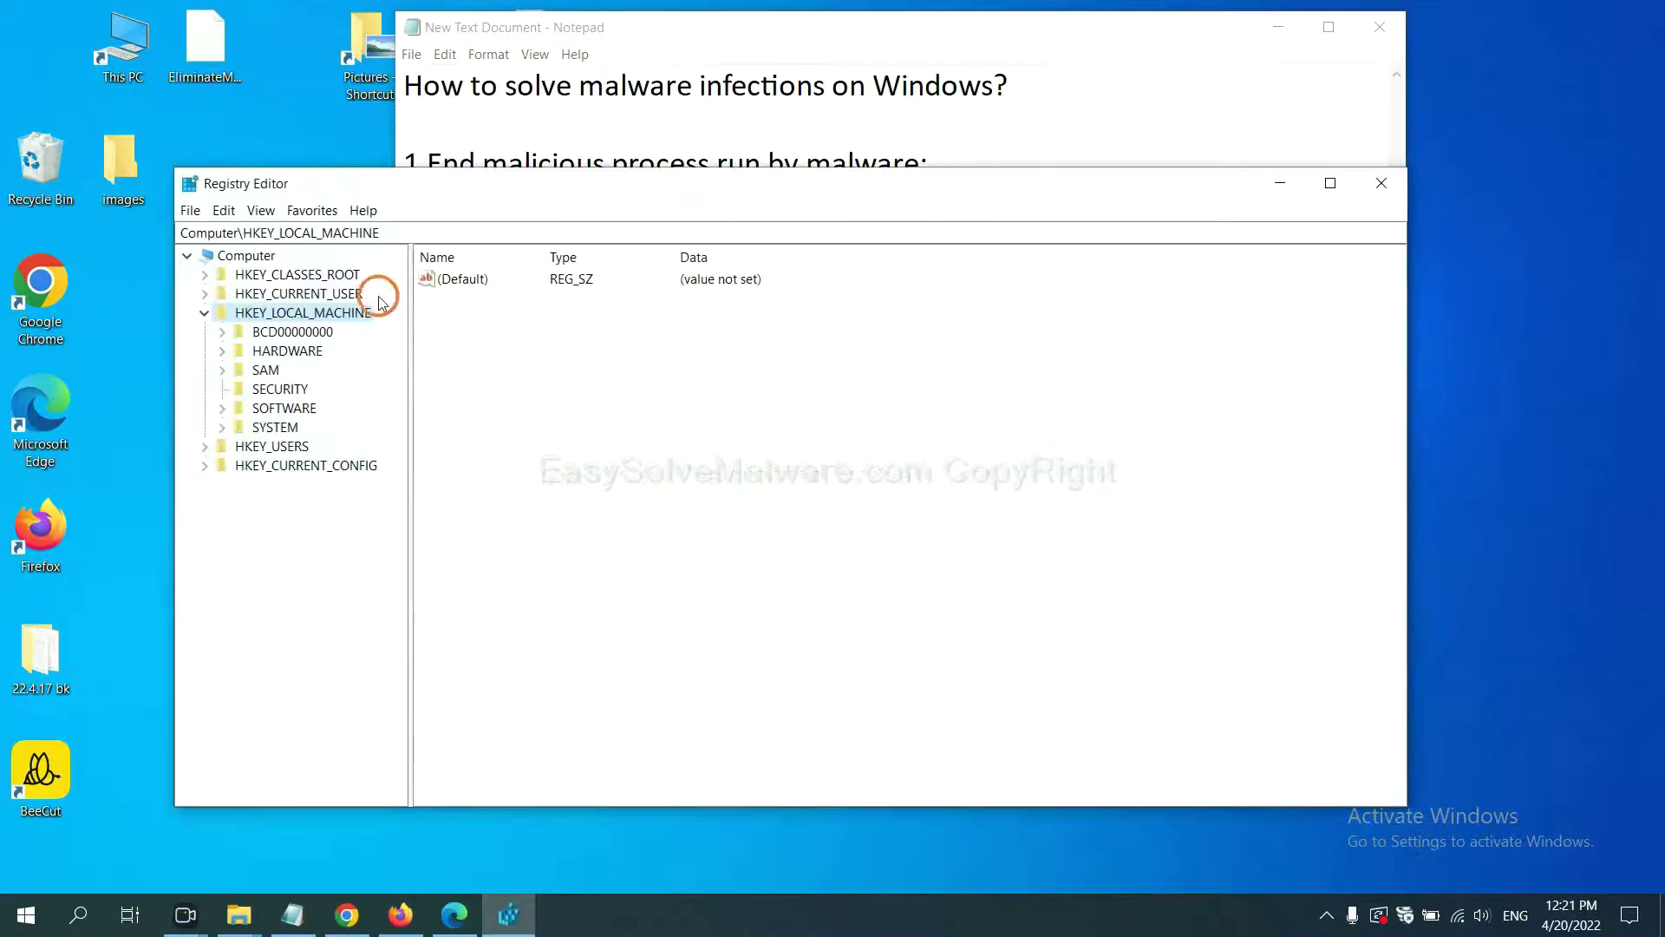
Search the registry via Edit > Find until it stops on BeeCut.exe under FEATURE_BROWSER_EMULATION
{"action": "left_click", "coordinate": [228, 213]}
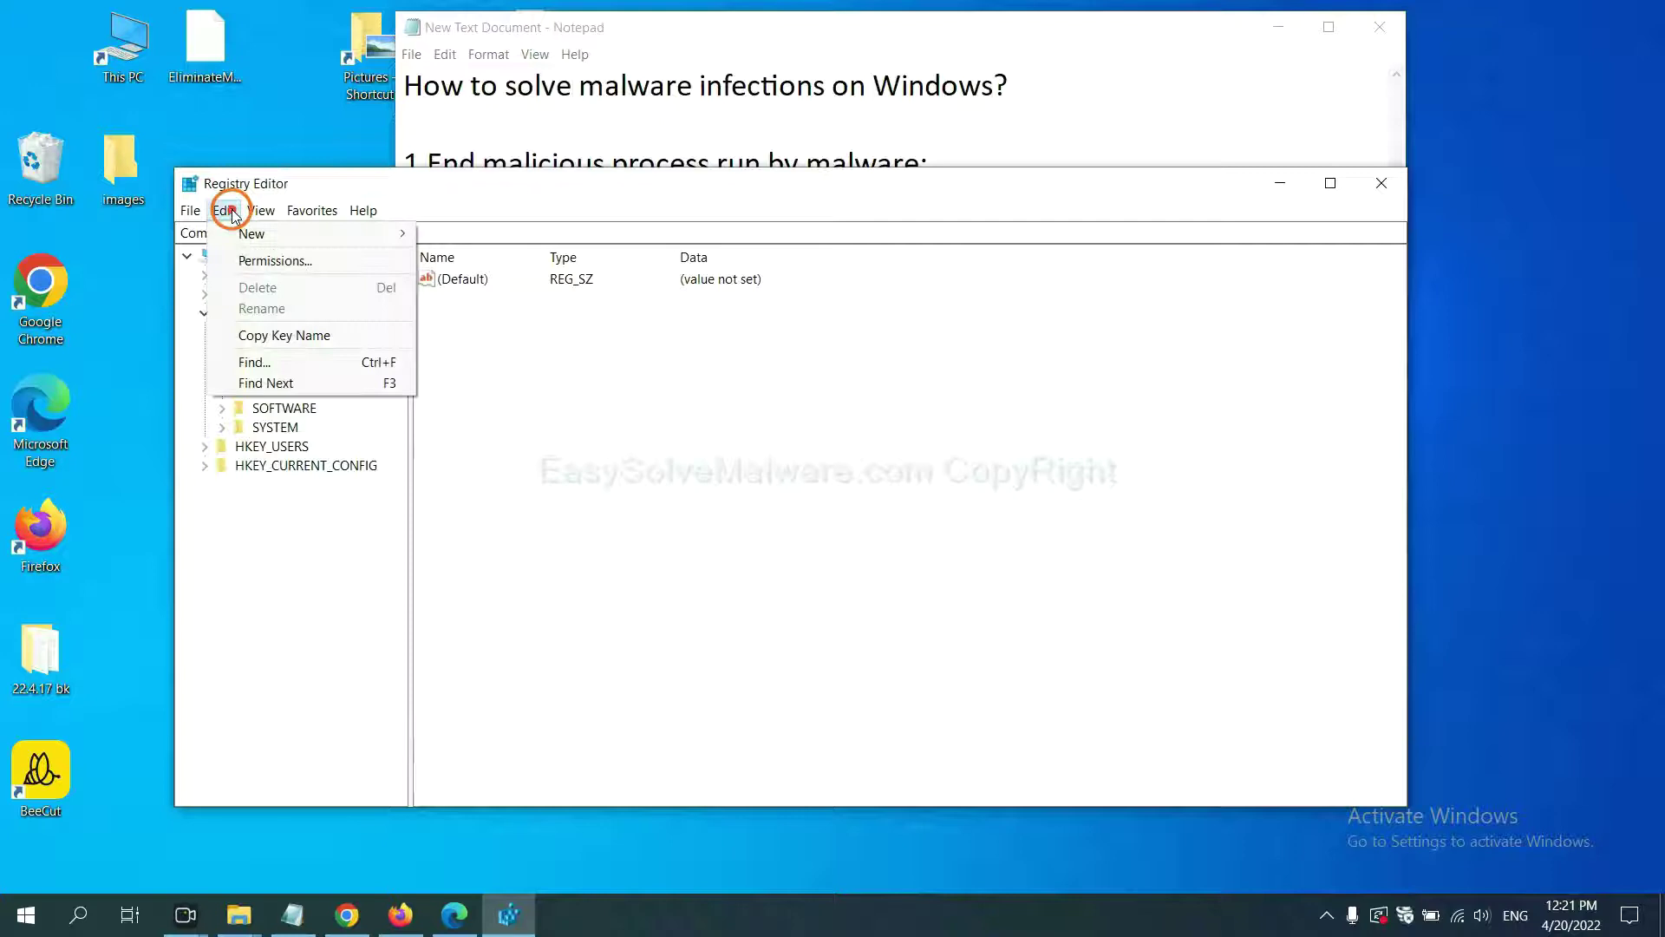
{"action": "left_click", "coordinate": [295, 364]}
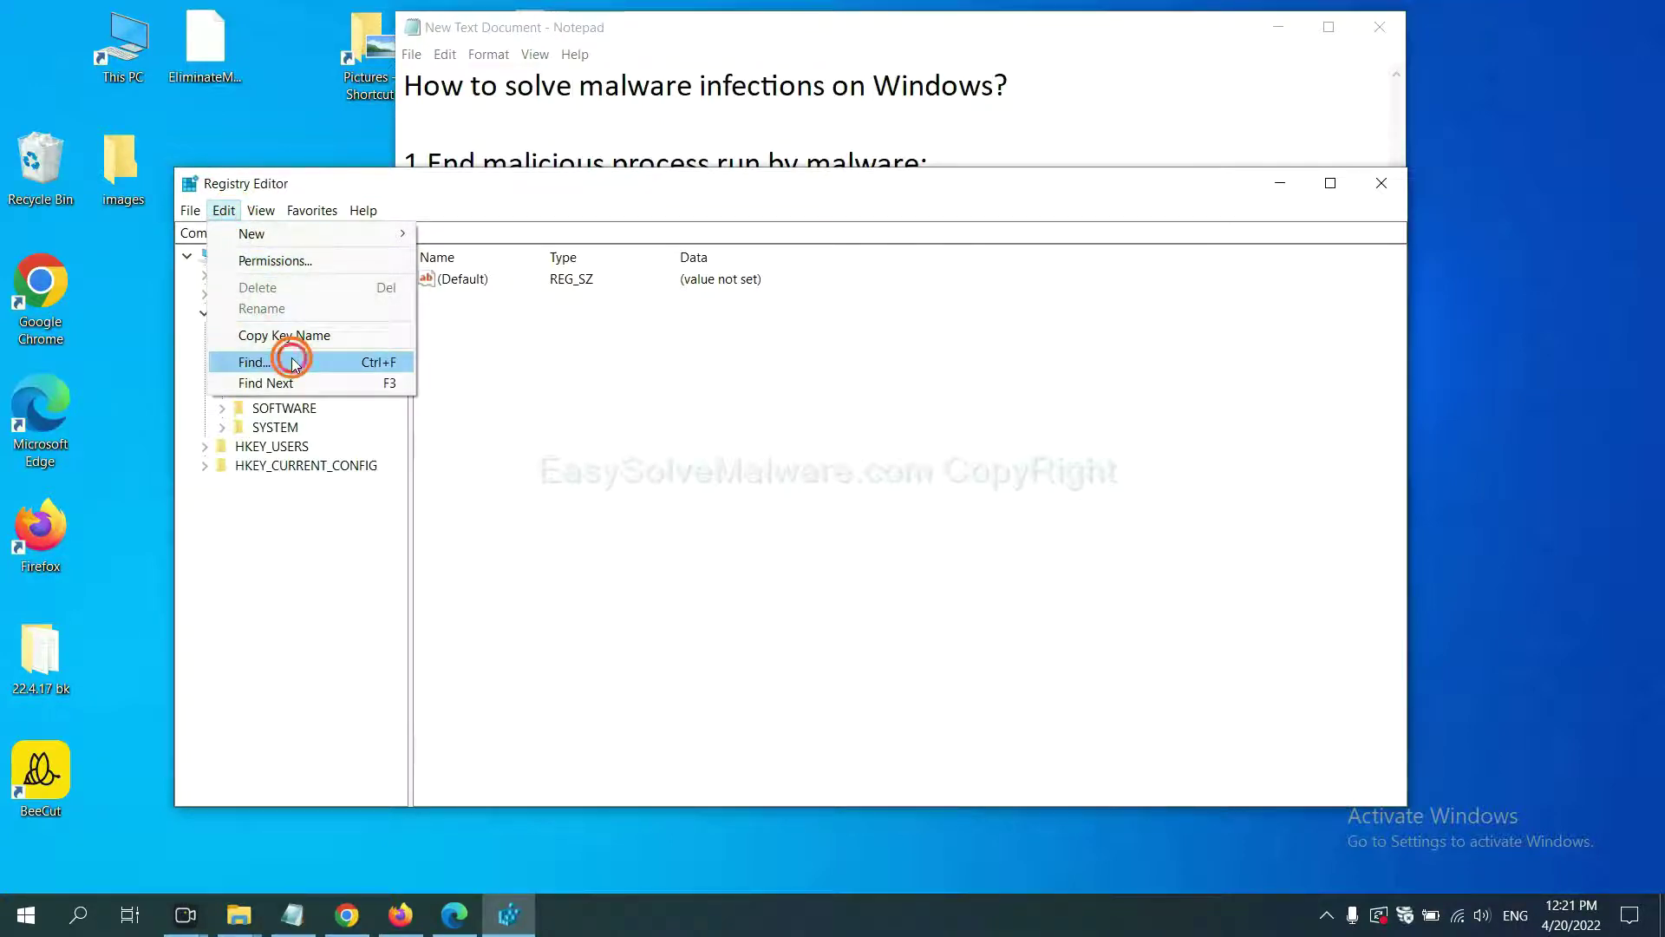
{"action": "left_click_drag", "start_coordinate": [473, 276], "coordinate": [635, 315]}
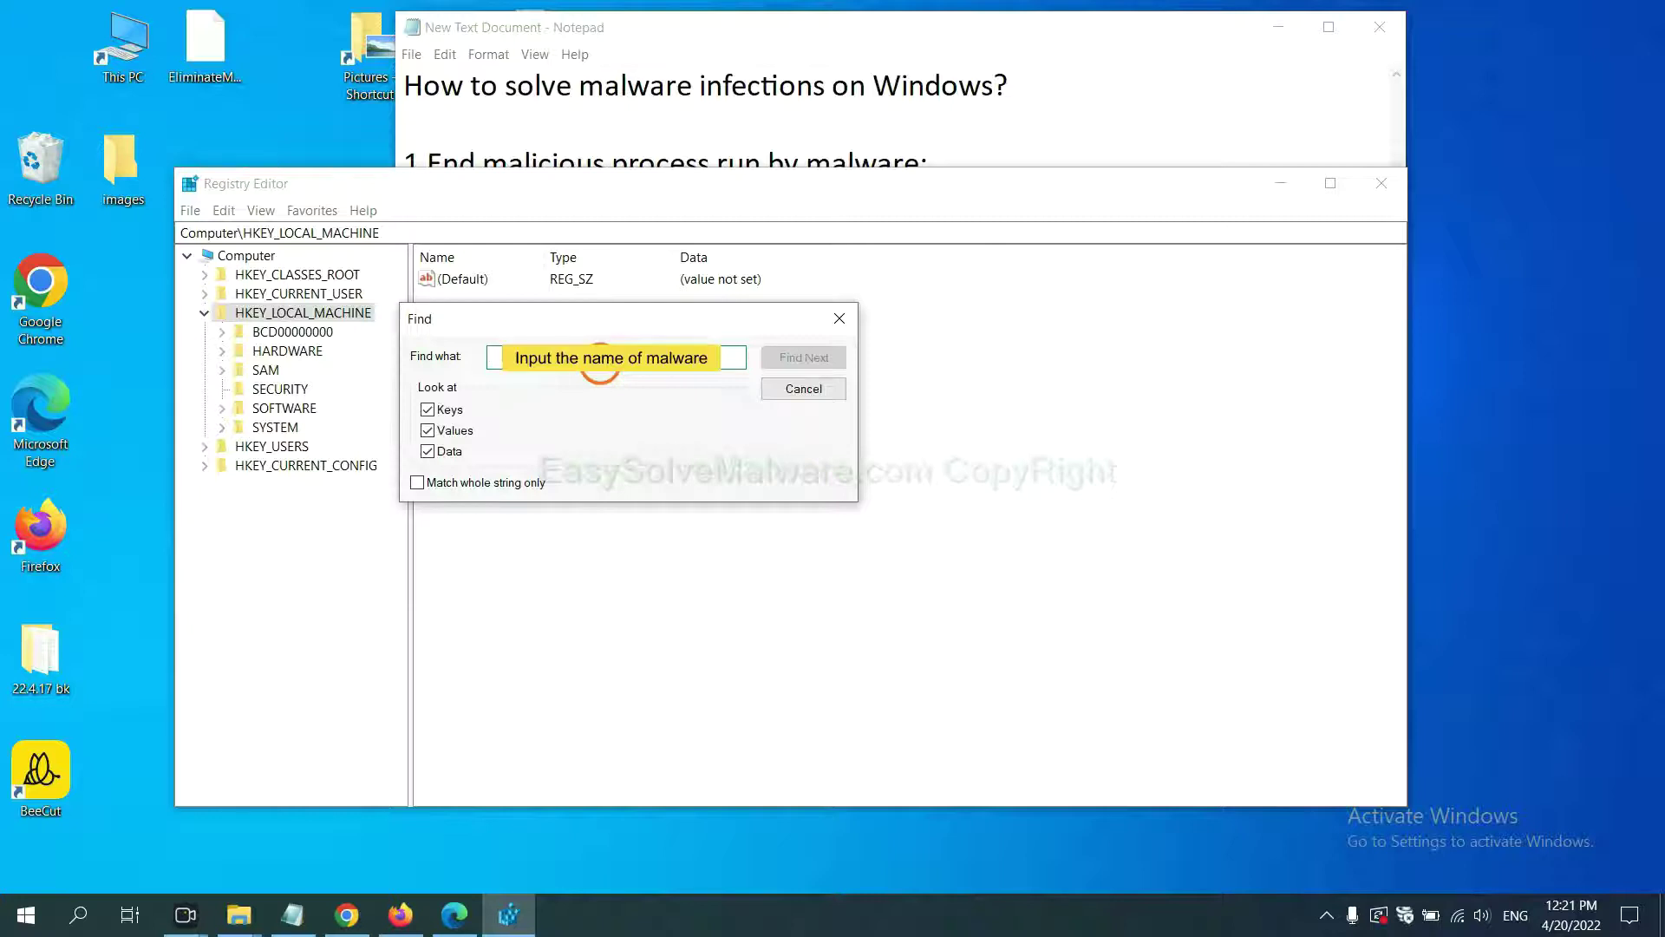
{"action": "type", "text": "e"}
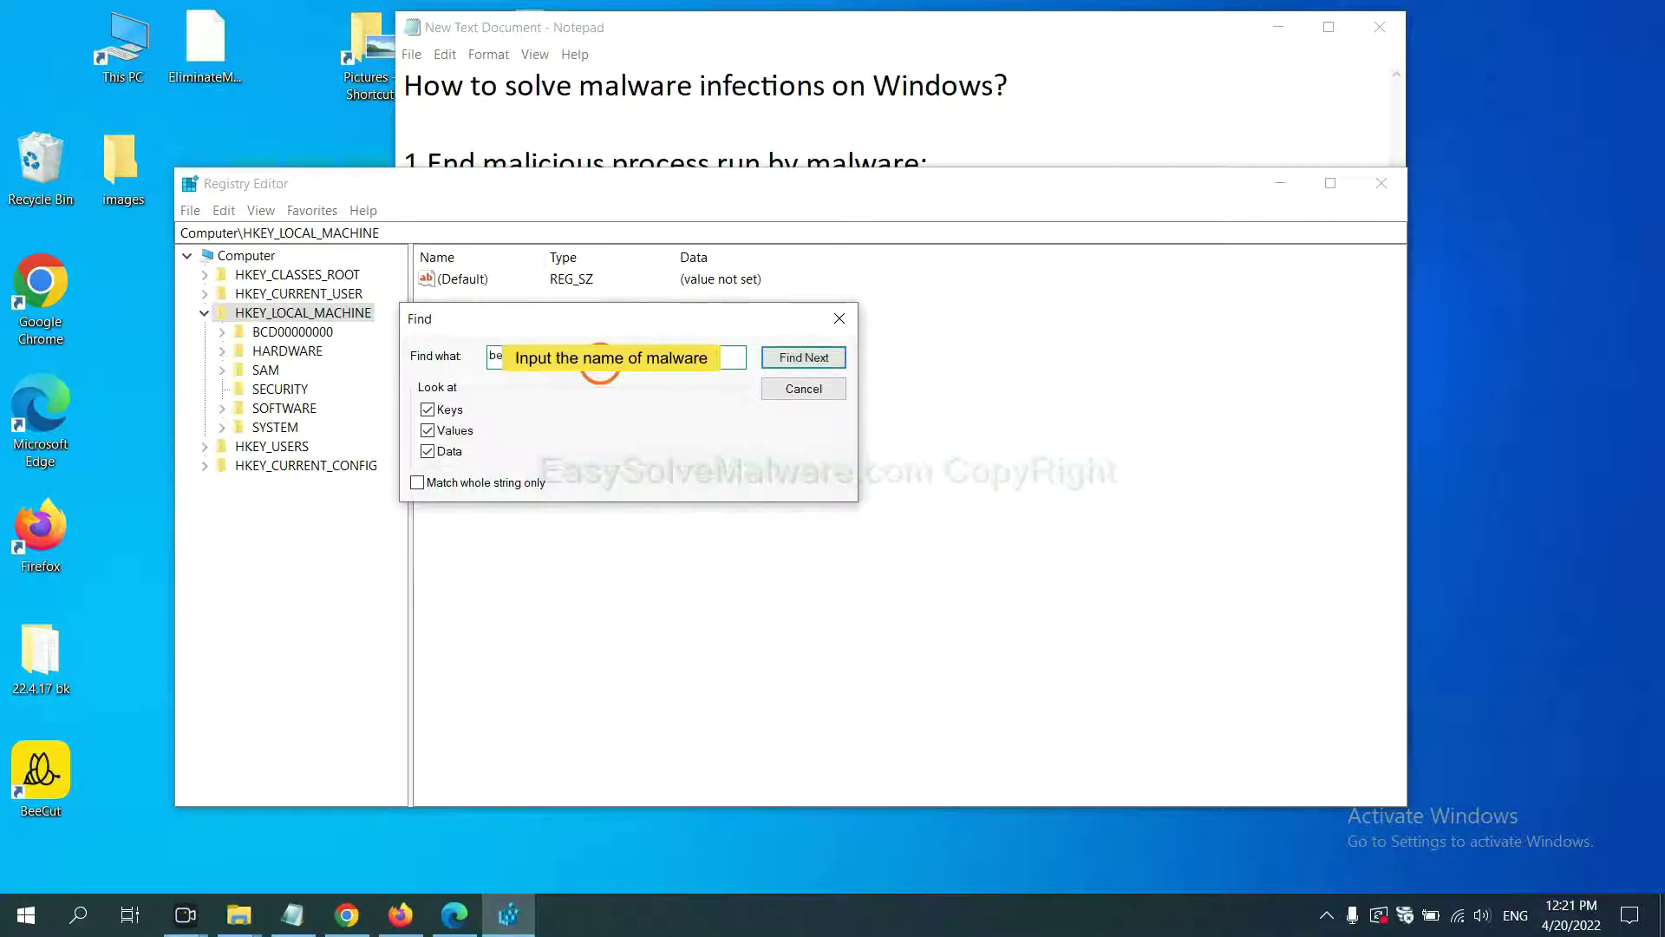
{"action": "left_click", "coordinate": [803, 359]}
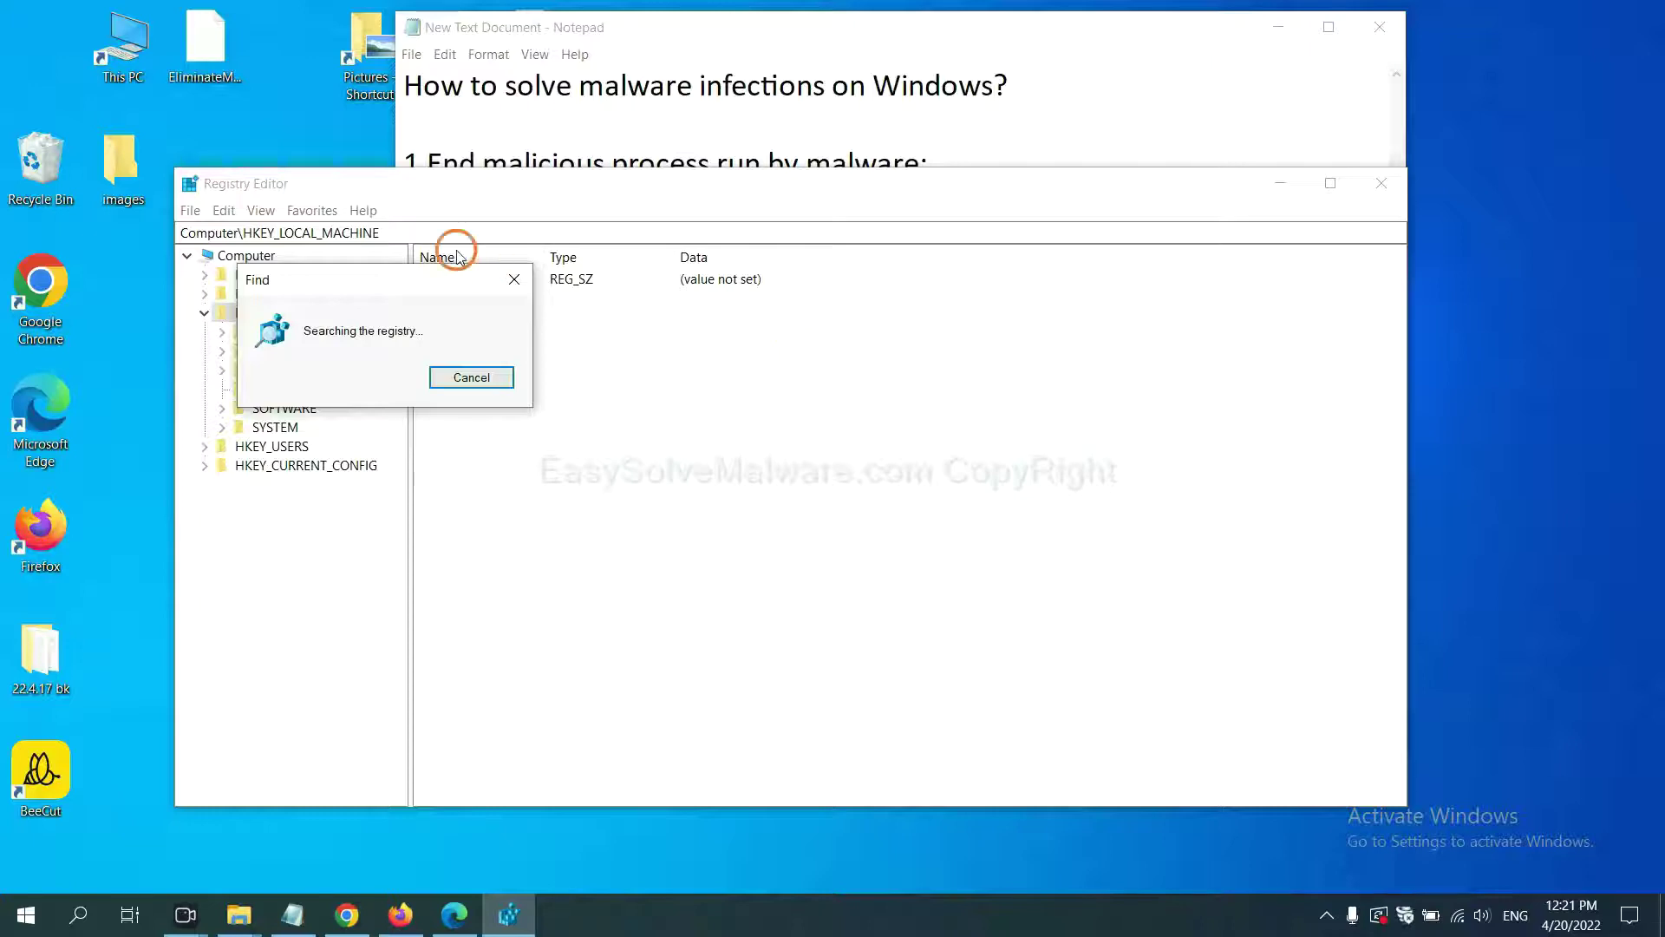
{"action": "left_click_drag", "start_coordinate": [408, 269], "coordinate": [681, 266]}
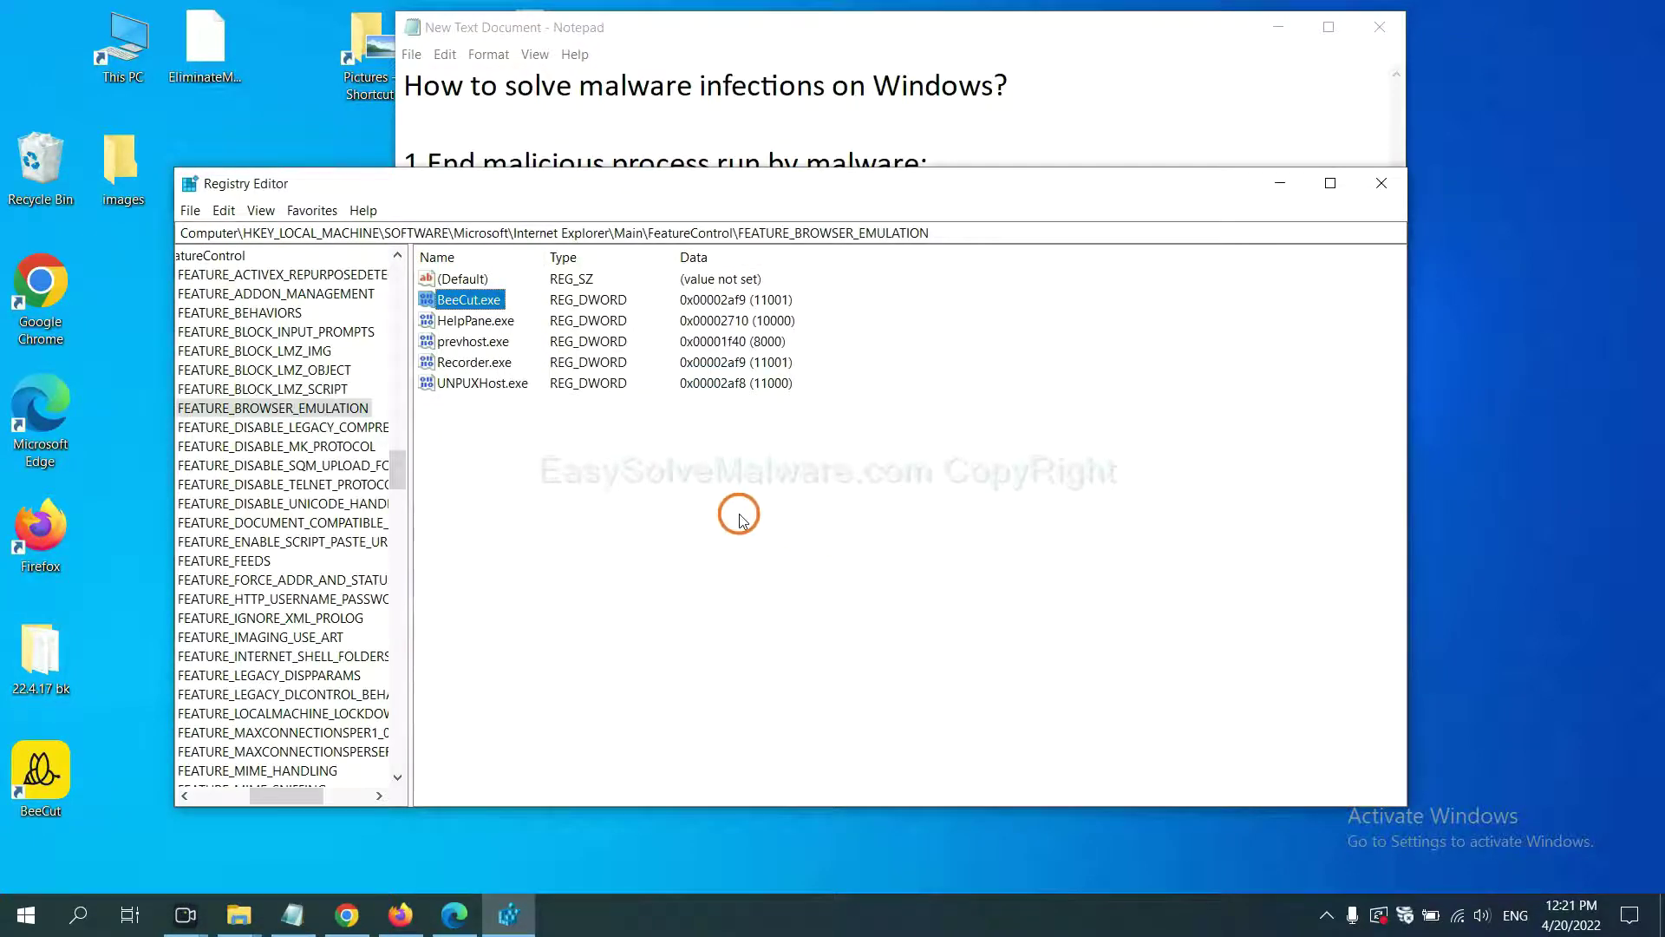
{"action": "mouse_move", "coordinate": [277, 797]}
{"action": "left_mouse_down"}
{"action": "mouse_move", "coordinate": [243, 795]}
{"action": "mouse_move", "coordinate": [265, 792]}
{"action": "left_mouse_up"}
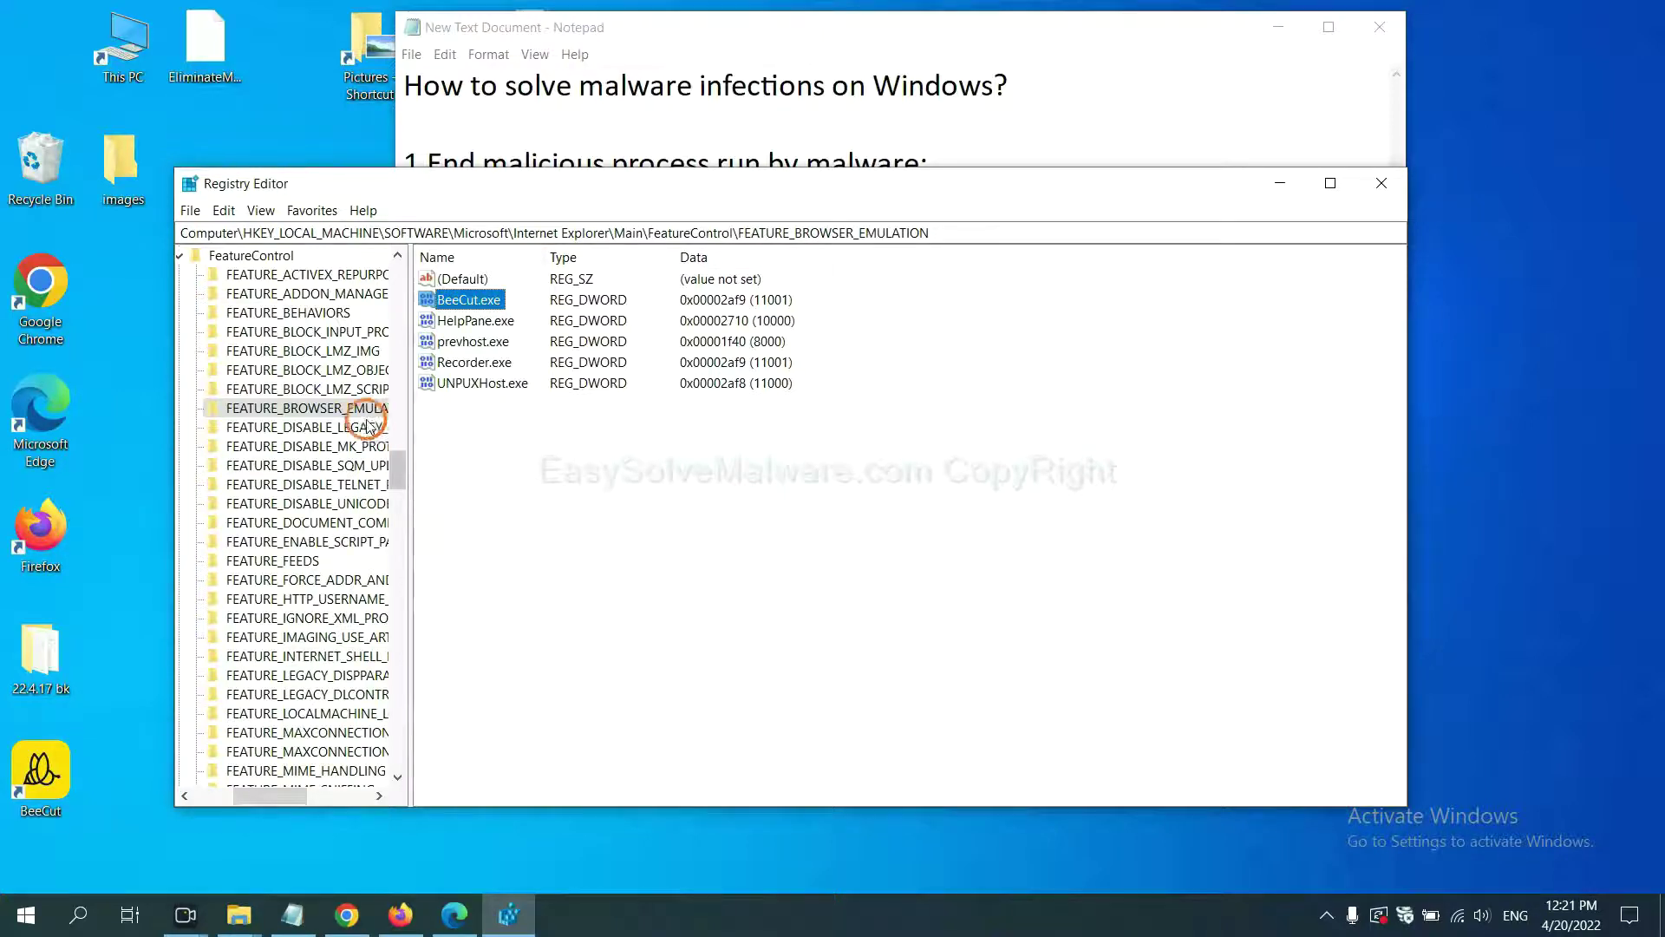
{"action": "right_click", "coordinate": [338, 412]}
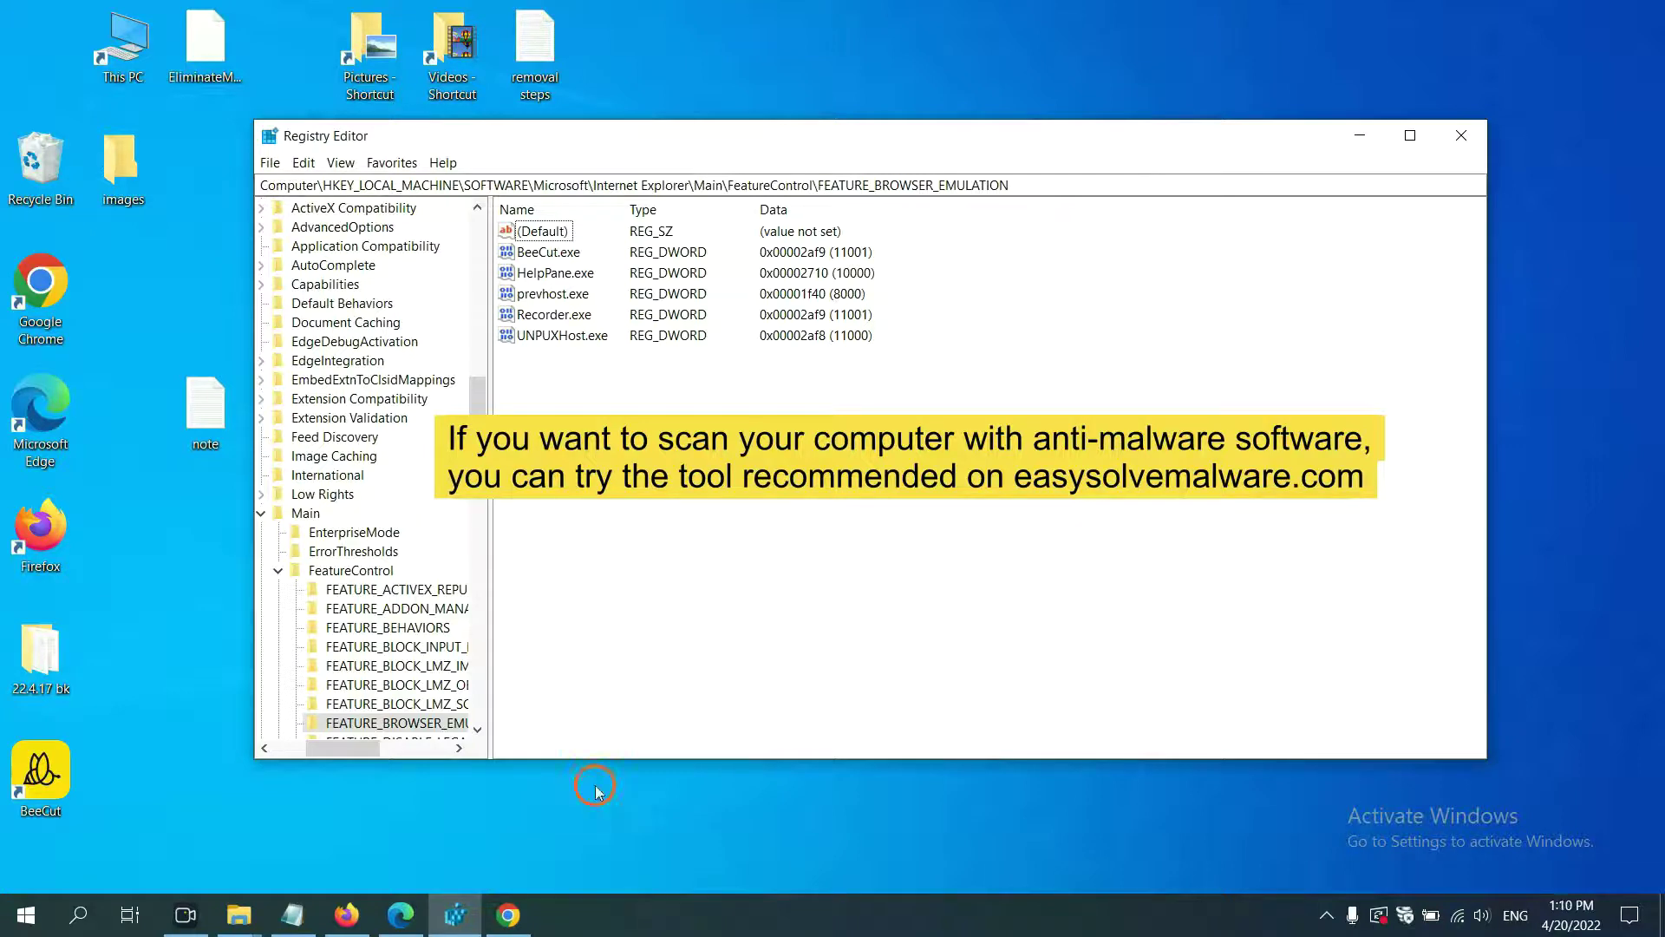
Bring the malware-removal guide to the front and scroll through its removal steps
{"action": "left_click", "coordinate": [519, 921]}
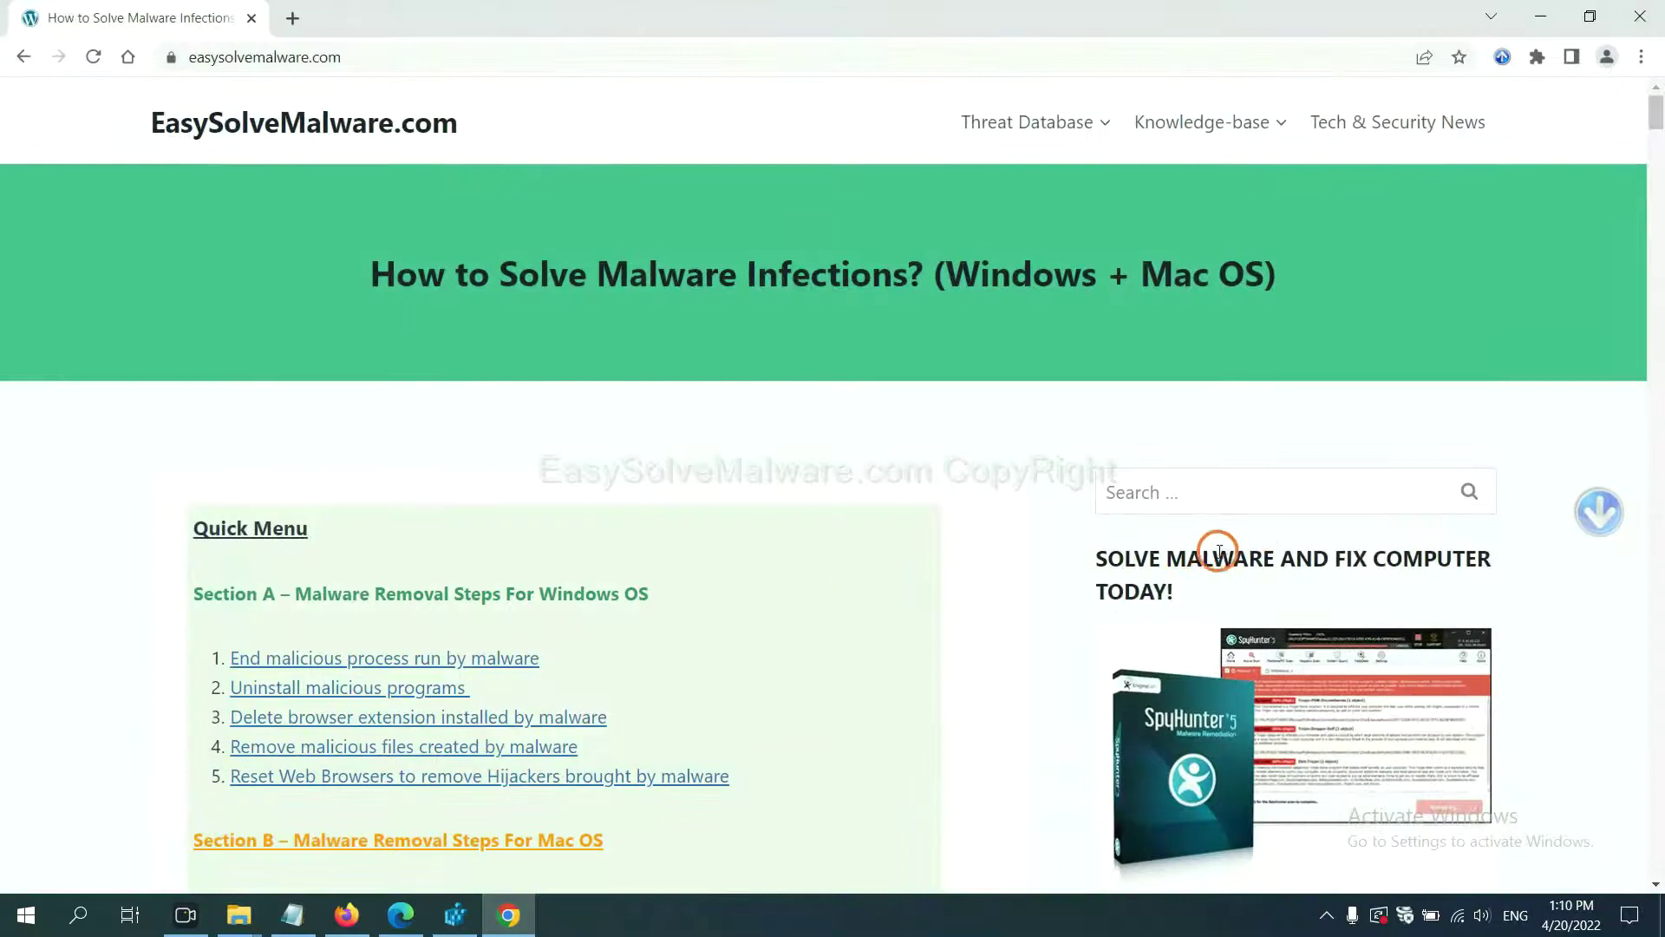
{"action": "scroll", "coordinate": [1208, 576], "scroll_direction": "down", "scroll_amount": 1}
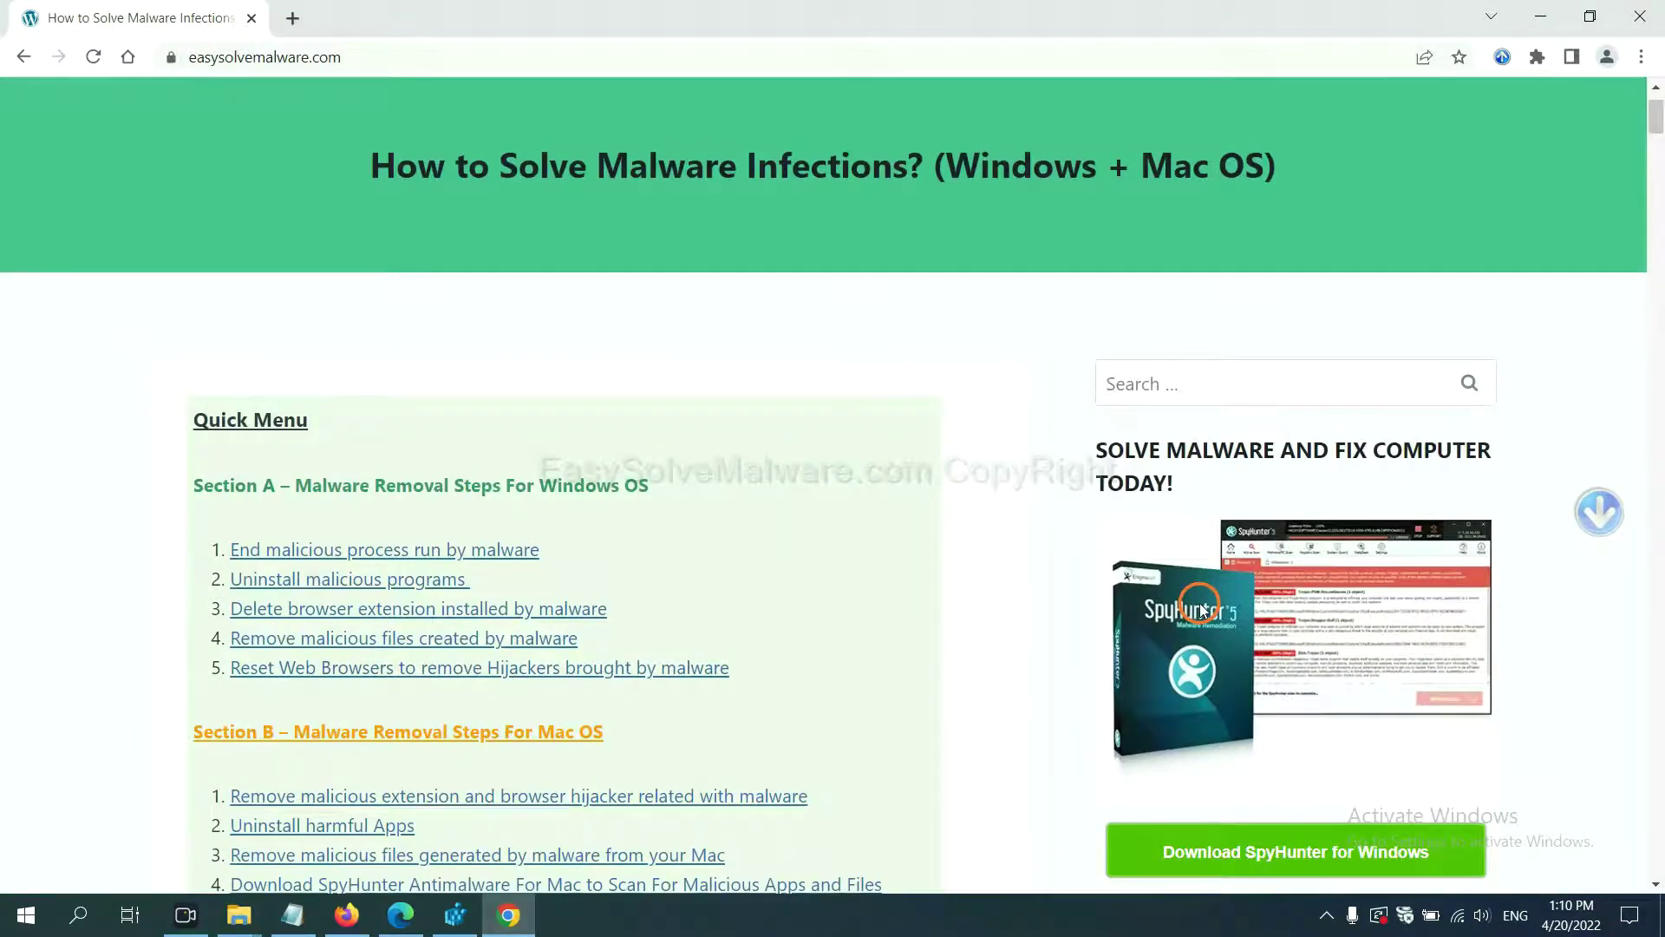
{"action": "scroll", "coordinate": [1202, 598], "scroll_direction": "up", "scroll_amount": 1}
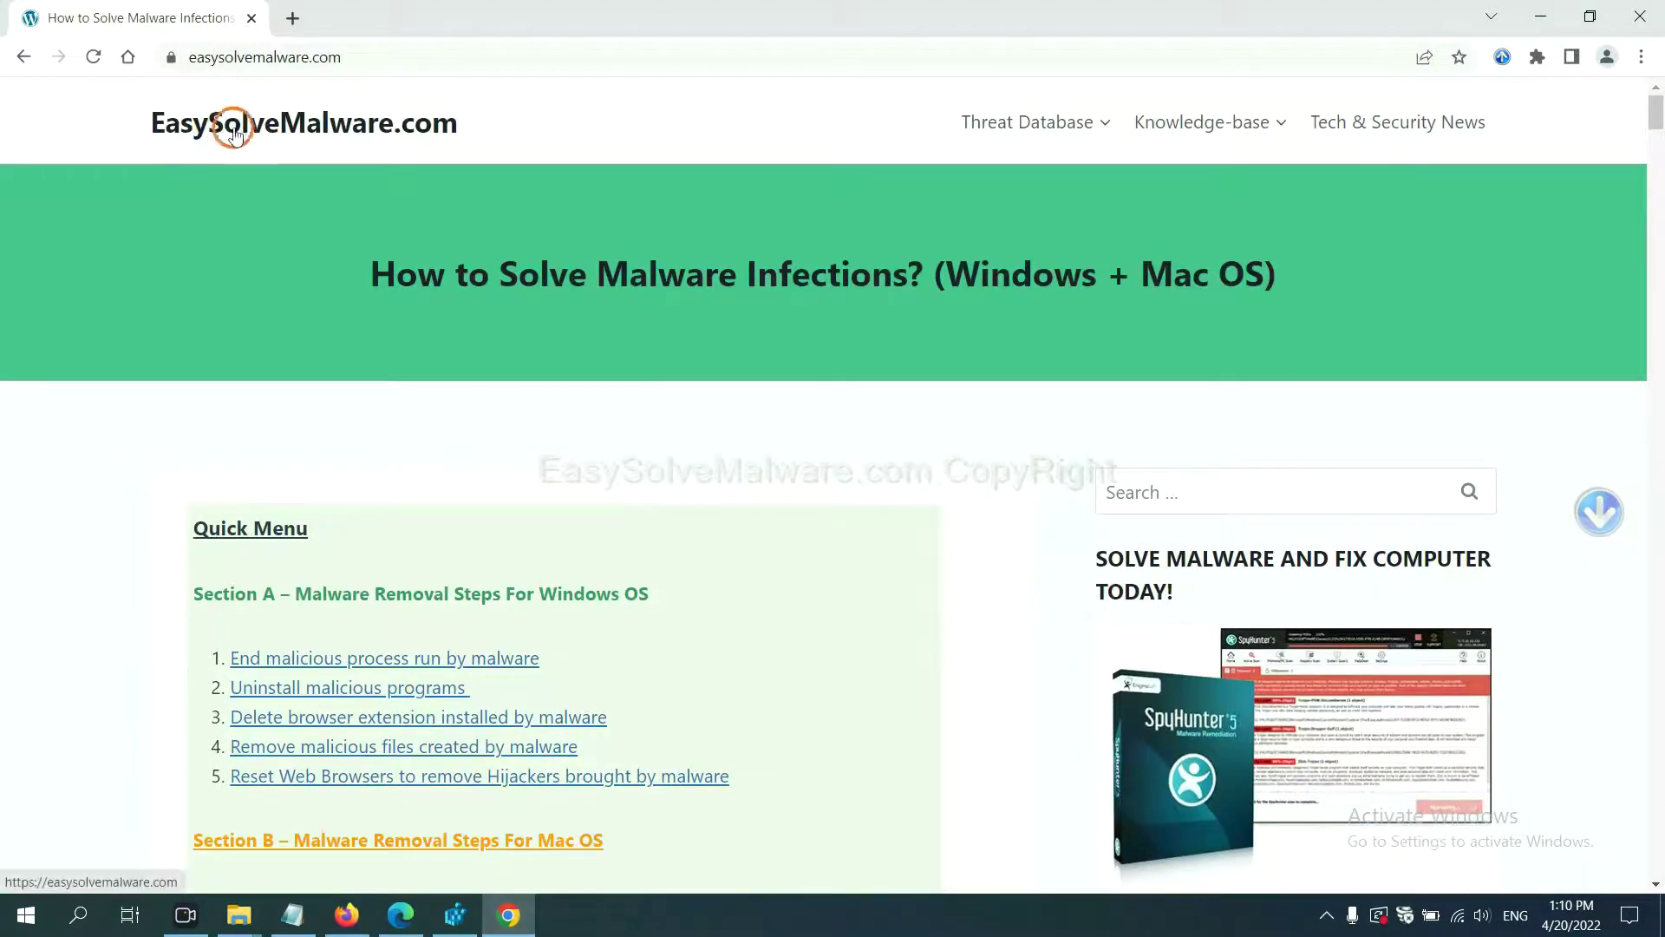
{"action": "scroll", "coordinate": [1323, 407], "scroll_direction": "down", "scroll_amount": 3}
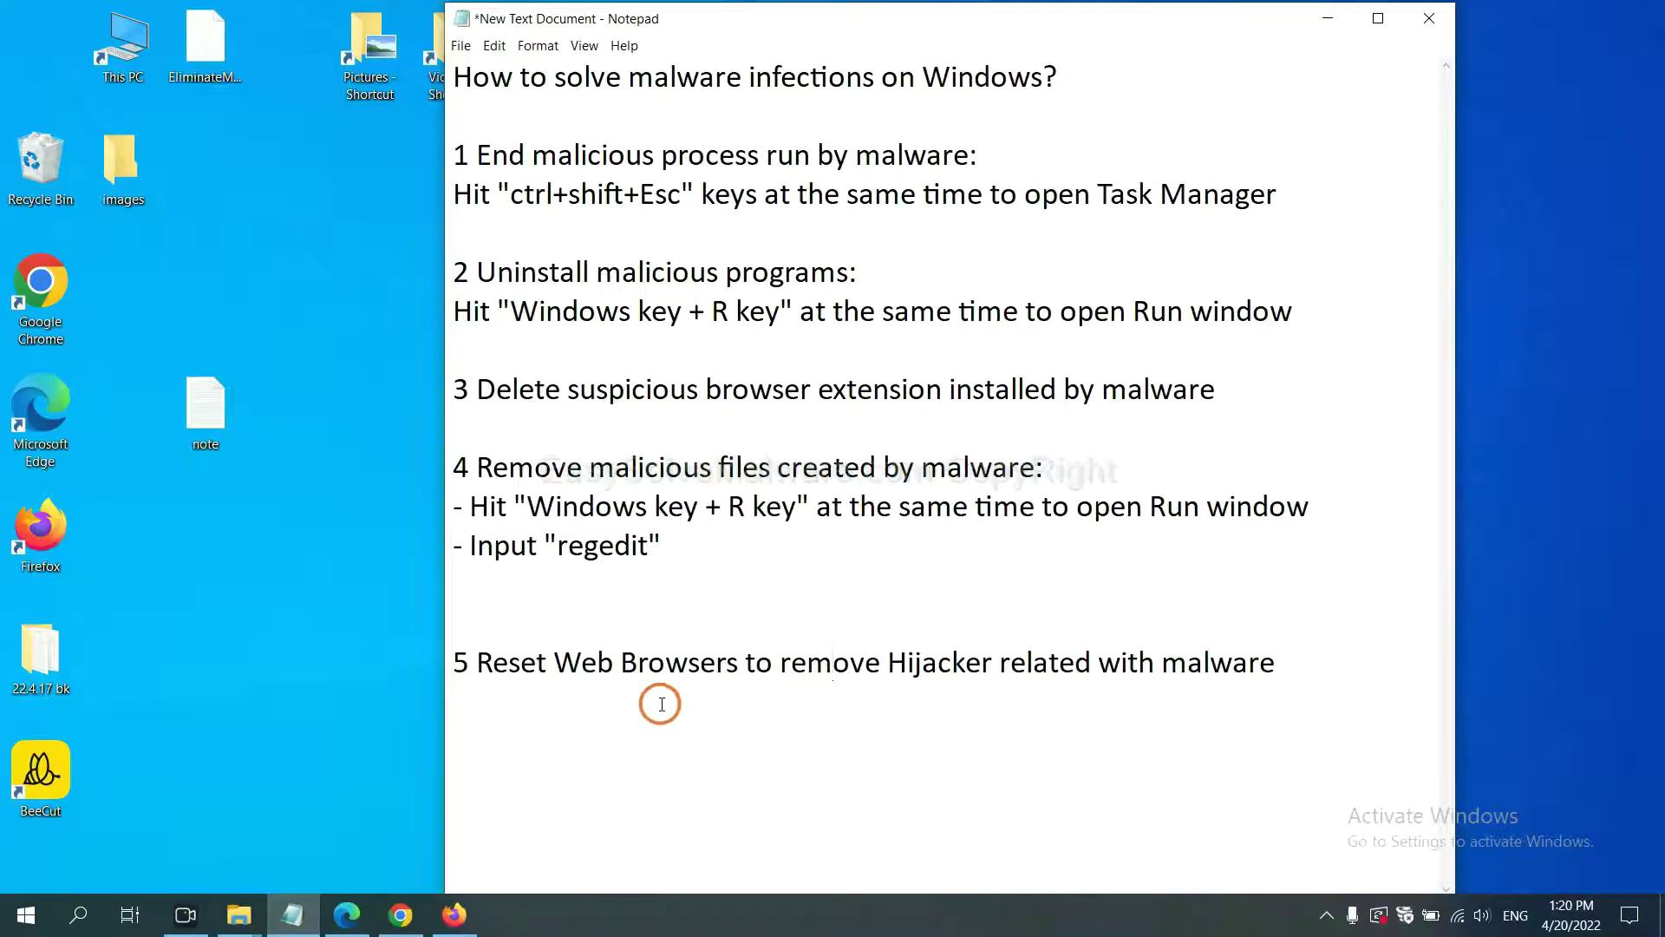
Search Chrome settings for 'reset' and choose 'Restore settings to their original defaults'
{"action": "left_click", "coordinate": [390, 920]}
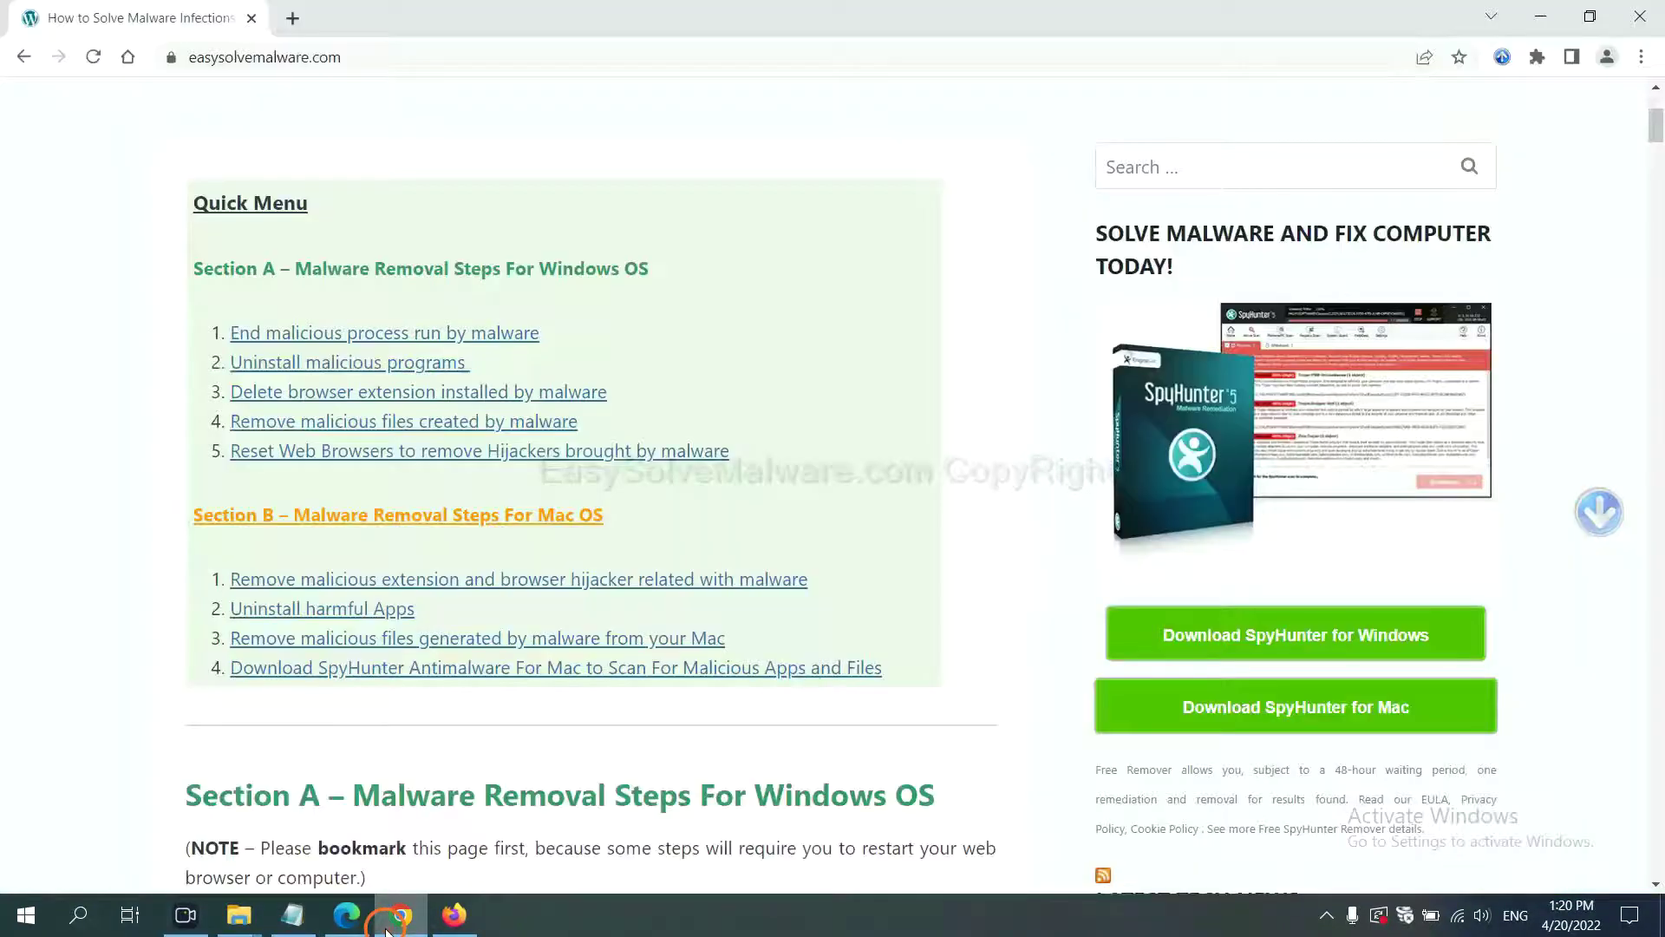
{"action": "left_click", "coordinate": [1641, 57]}
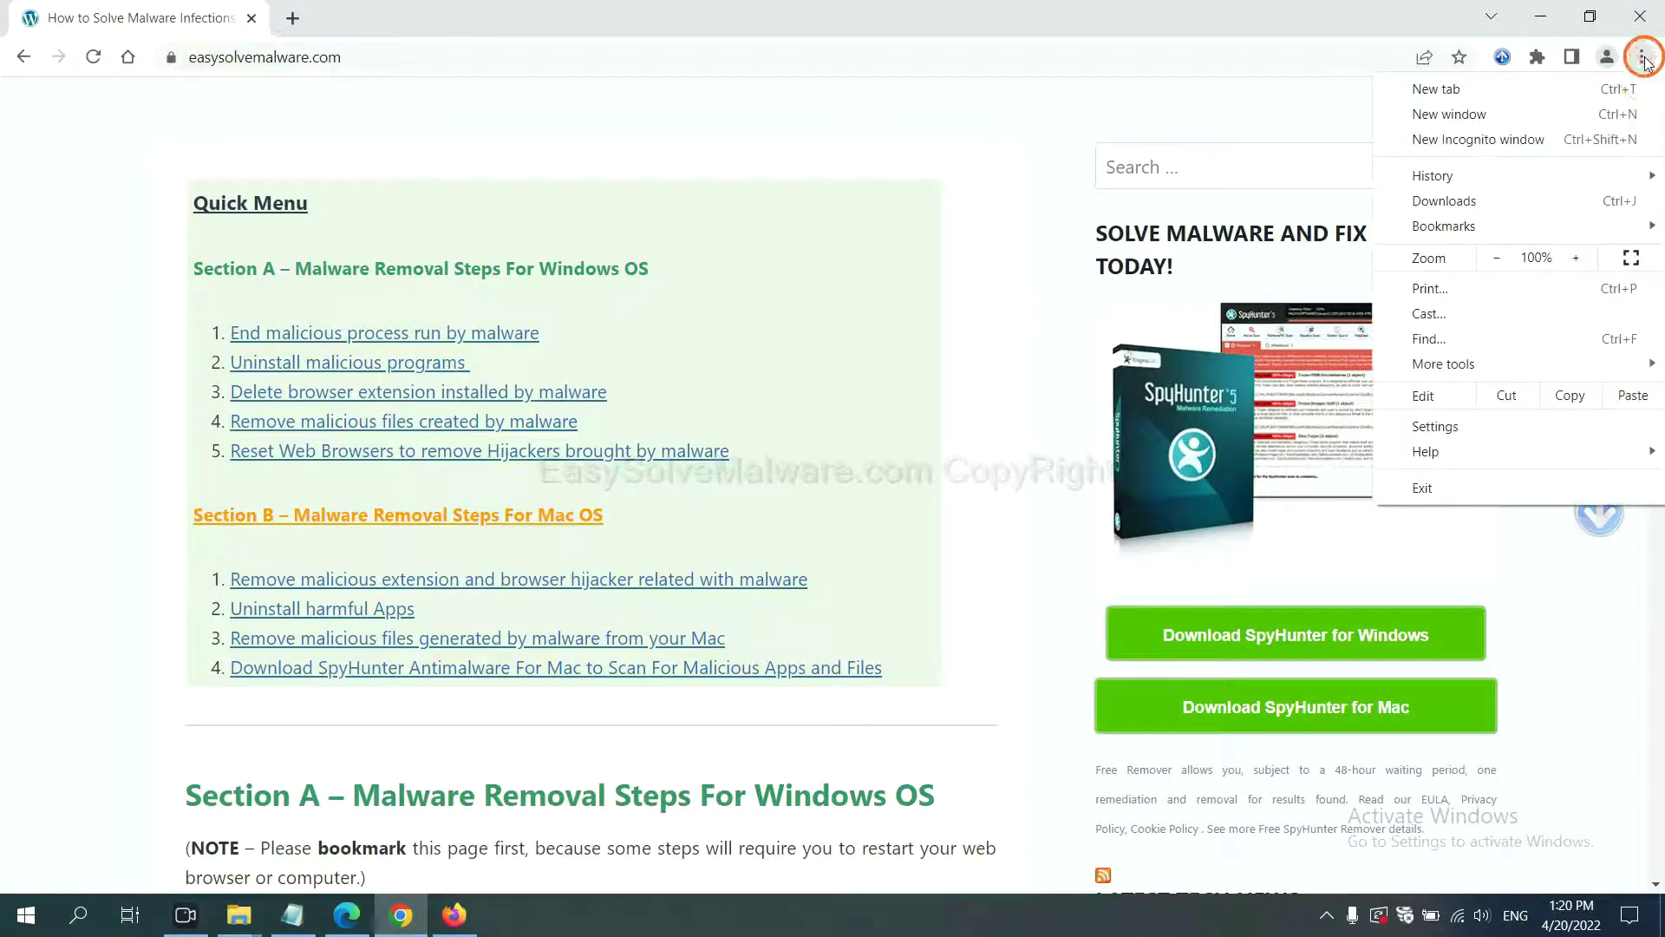
{"action": "left_click", "coordinate": [1459, 423]}
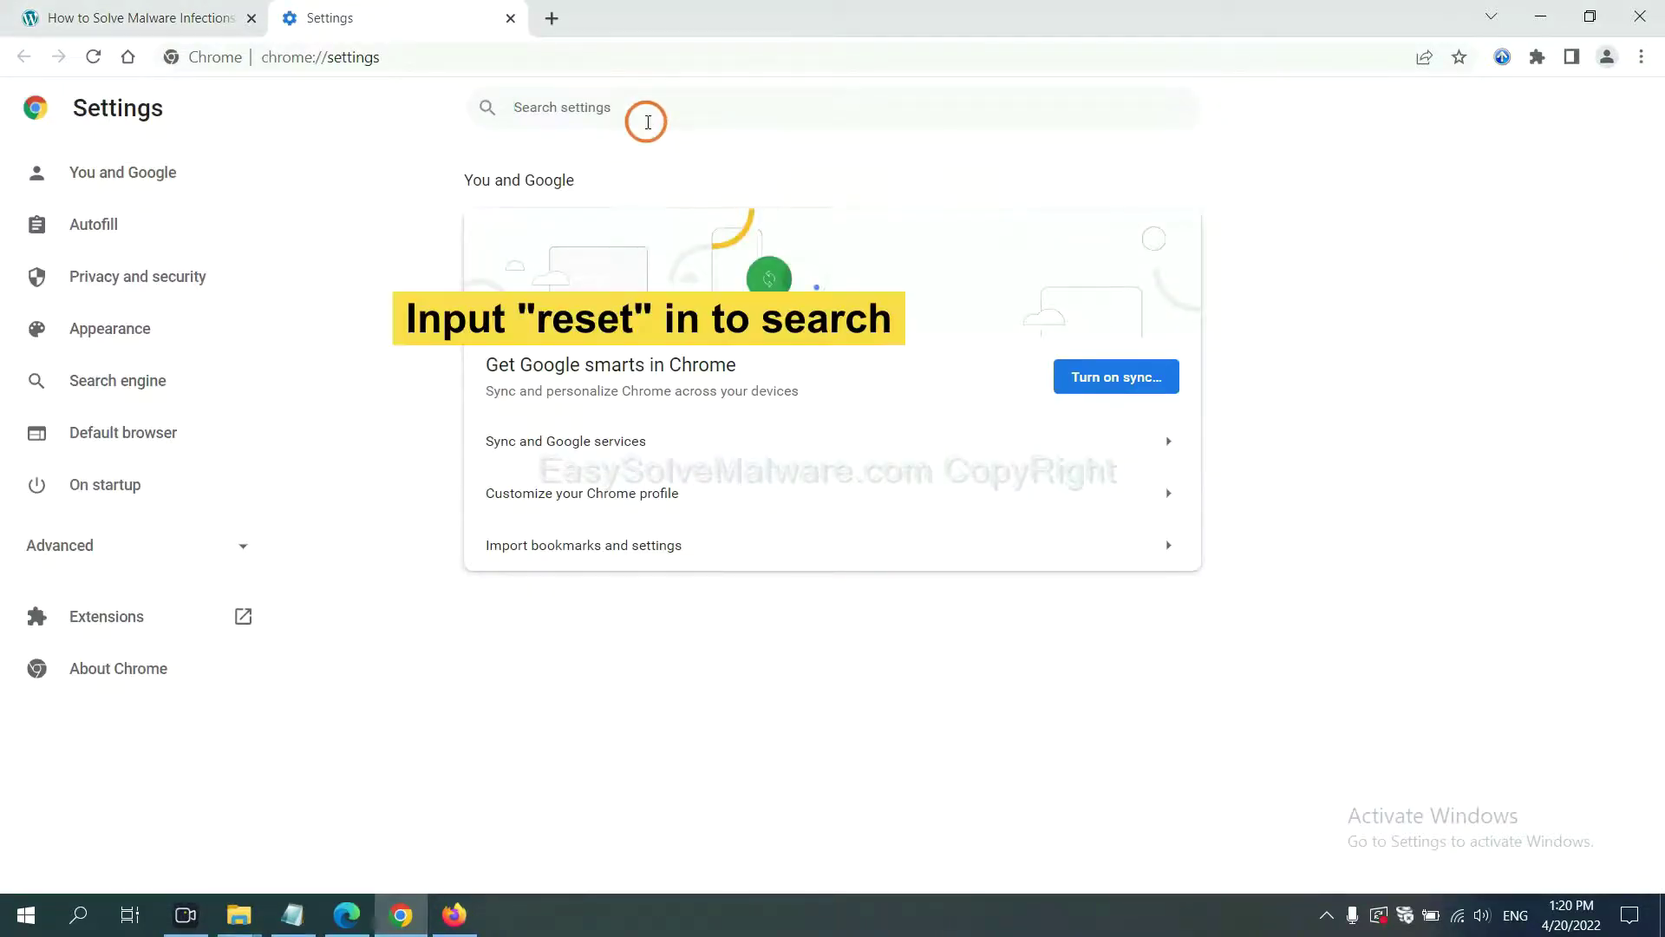
{"action": "type", "text": "reset"}
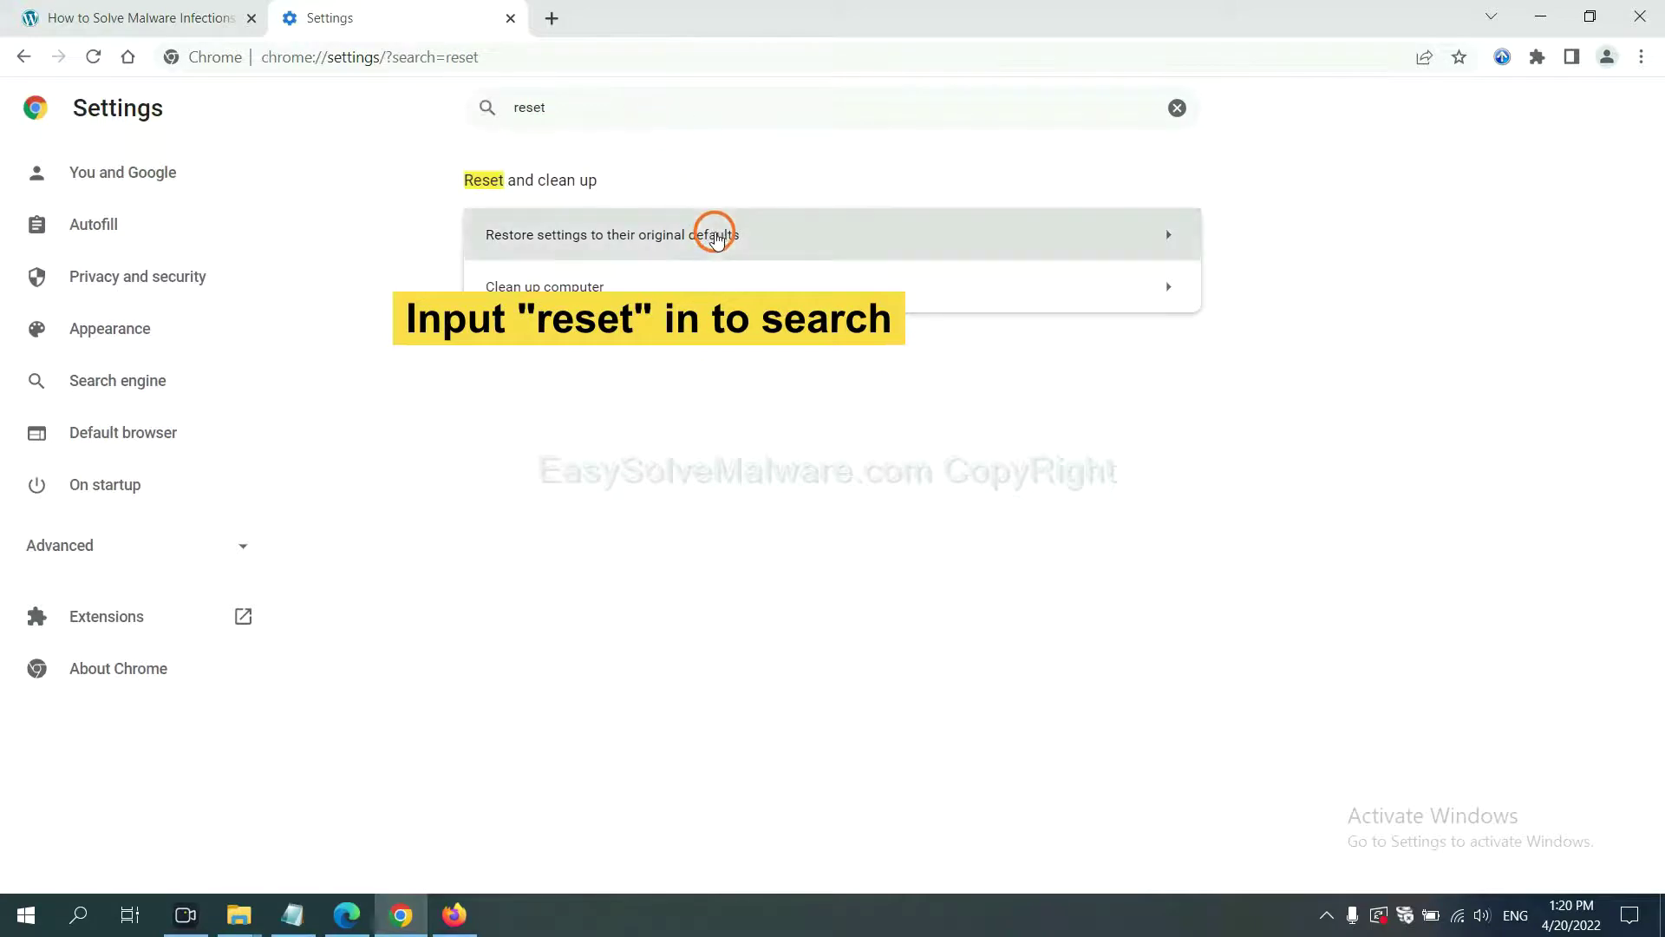
{"action": "left_click", "coordinate": [716, 238]}
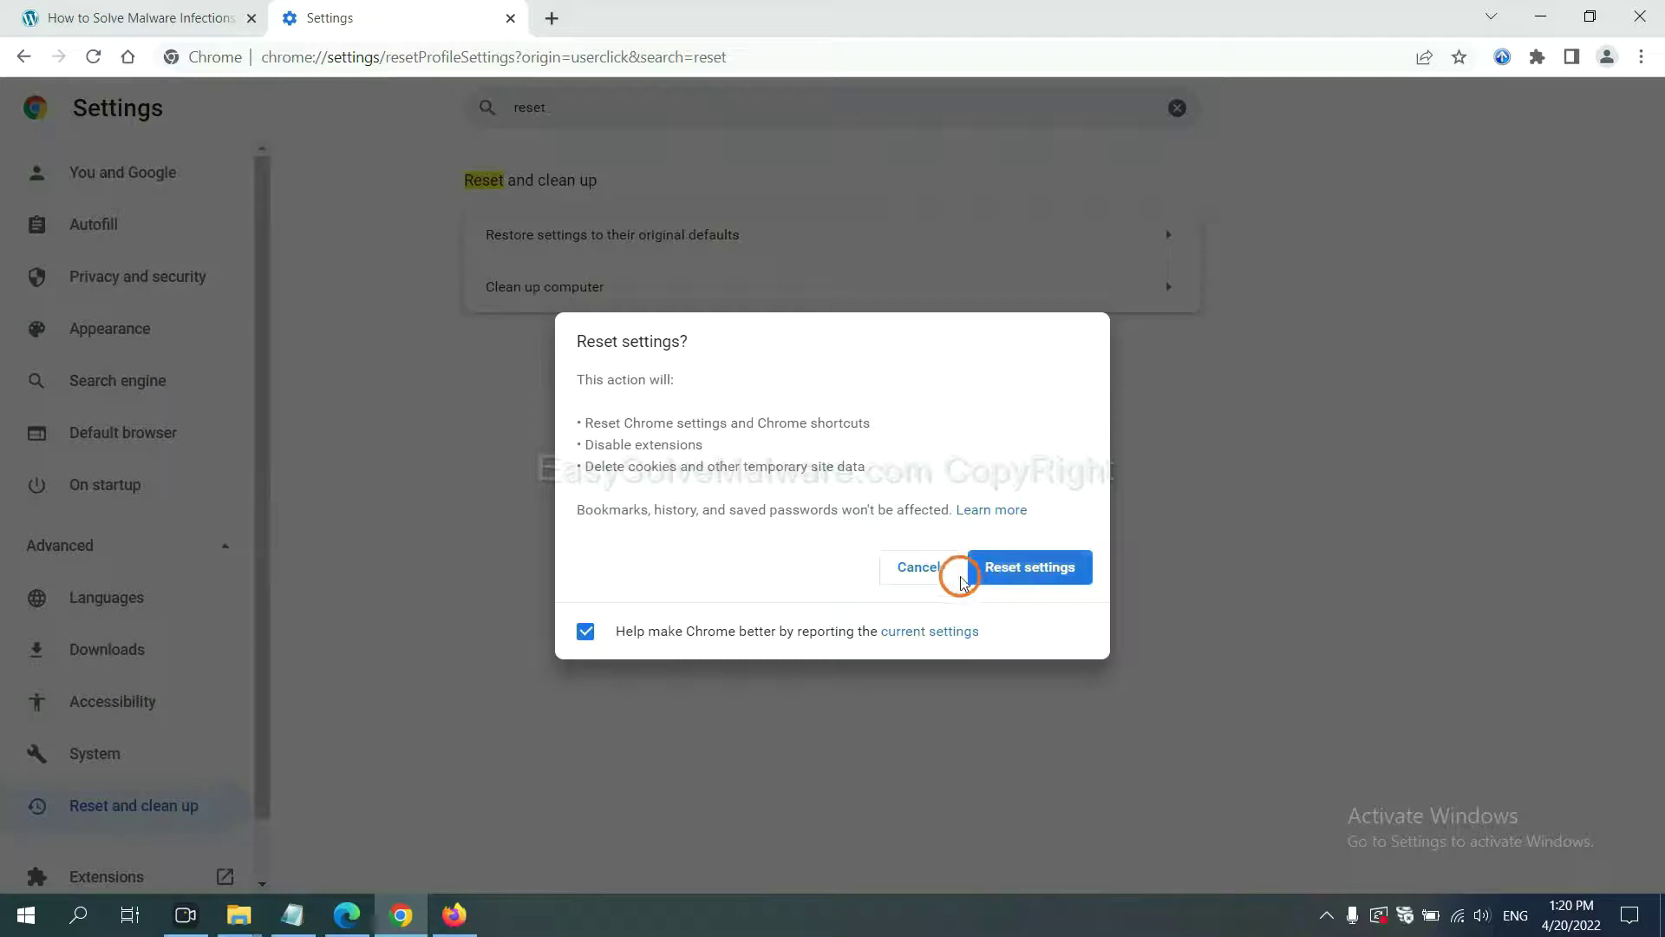
{"action": "left_click", "coordinate": [454, 912]}
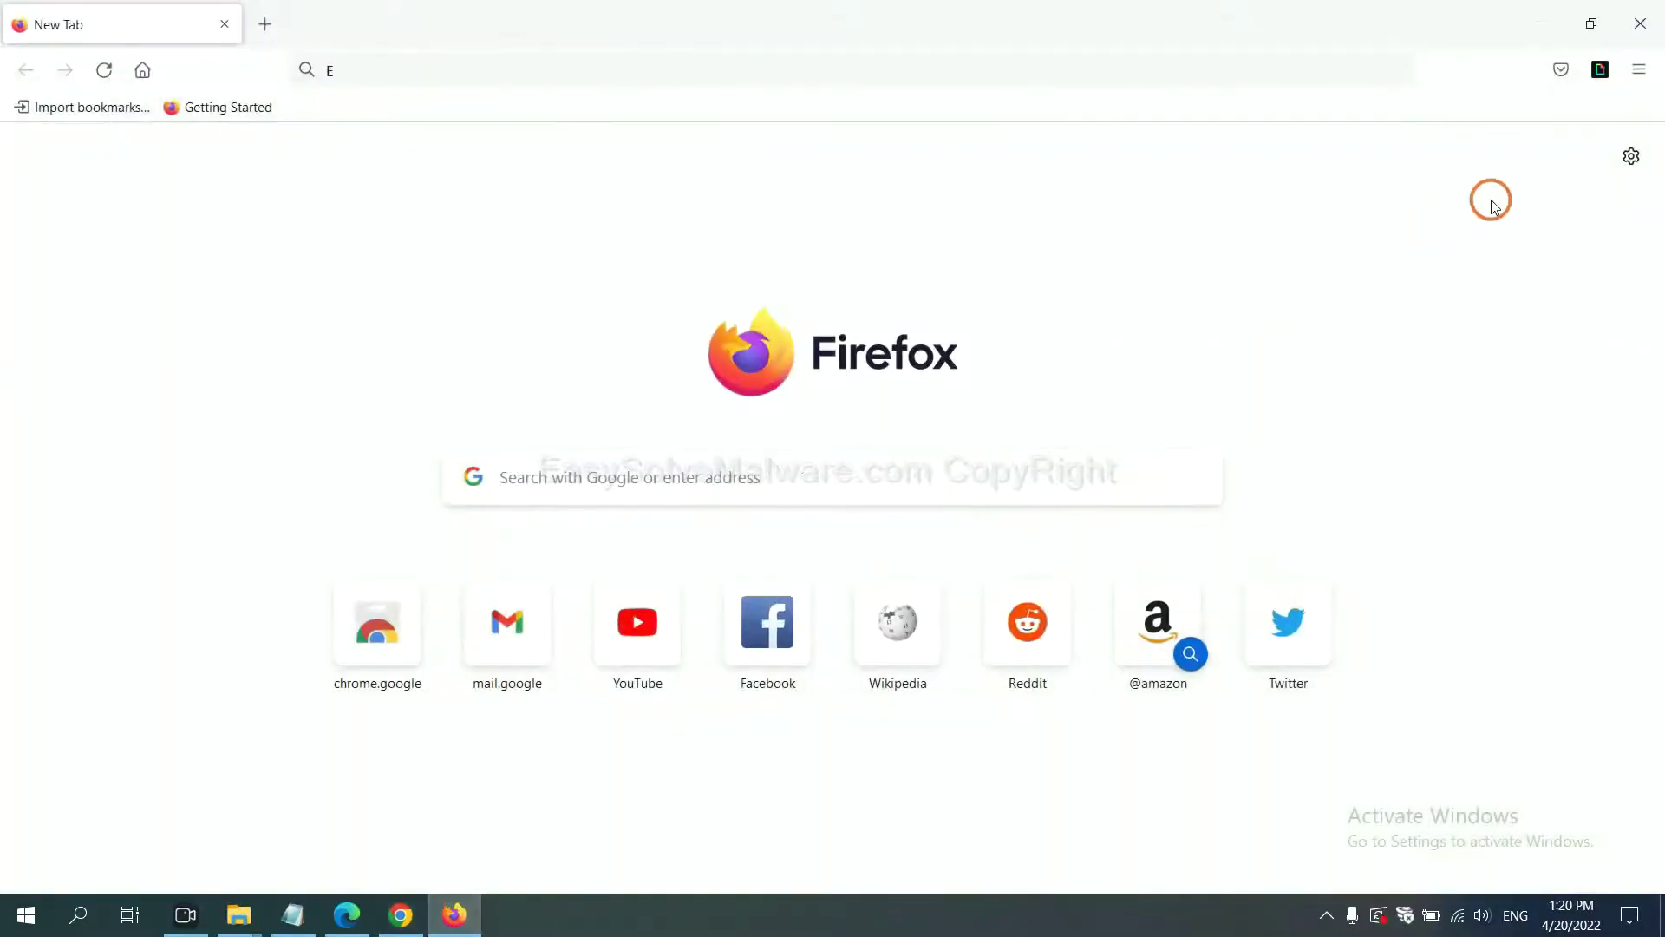
From Help > More troubleshooting information, run Refresh Firefox and confirm it
{"action": "left_click", "coordinate": [1640, 78]}
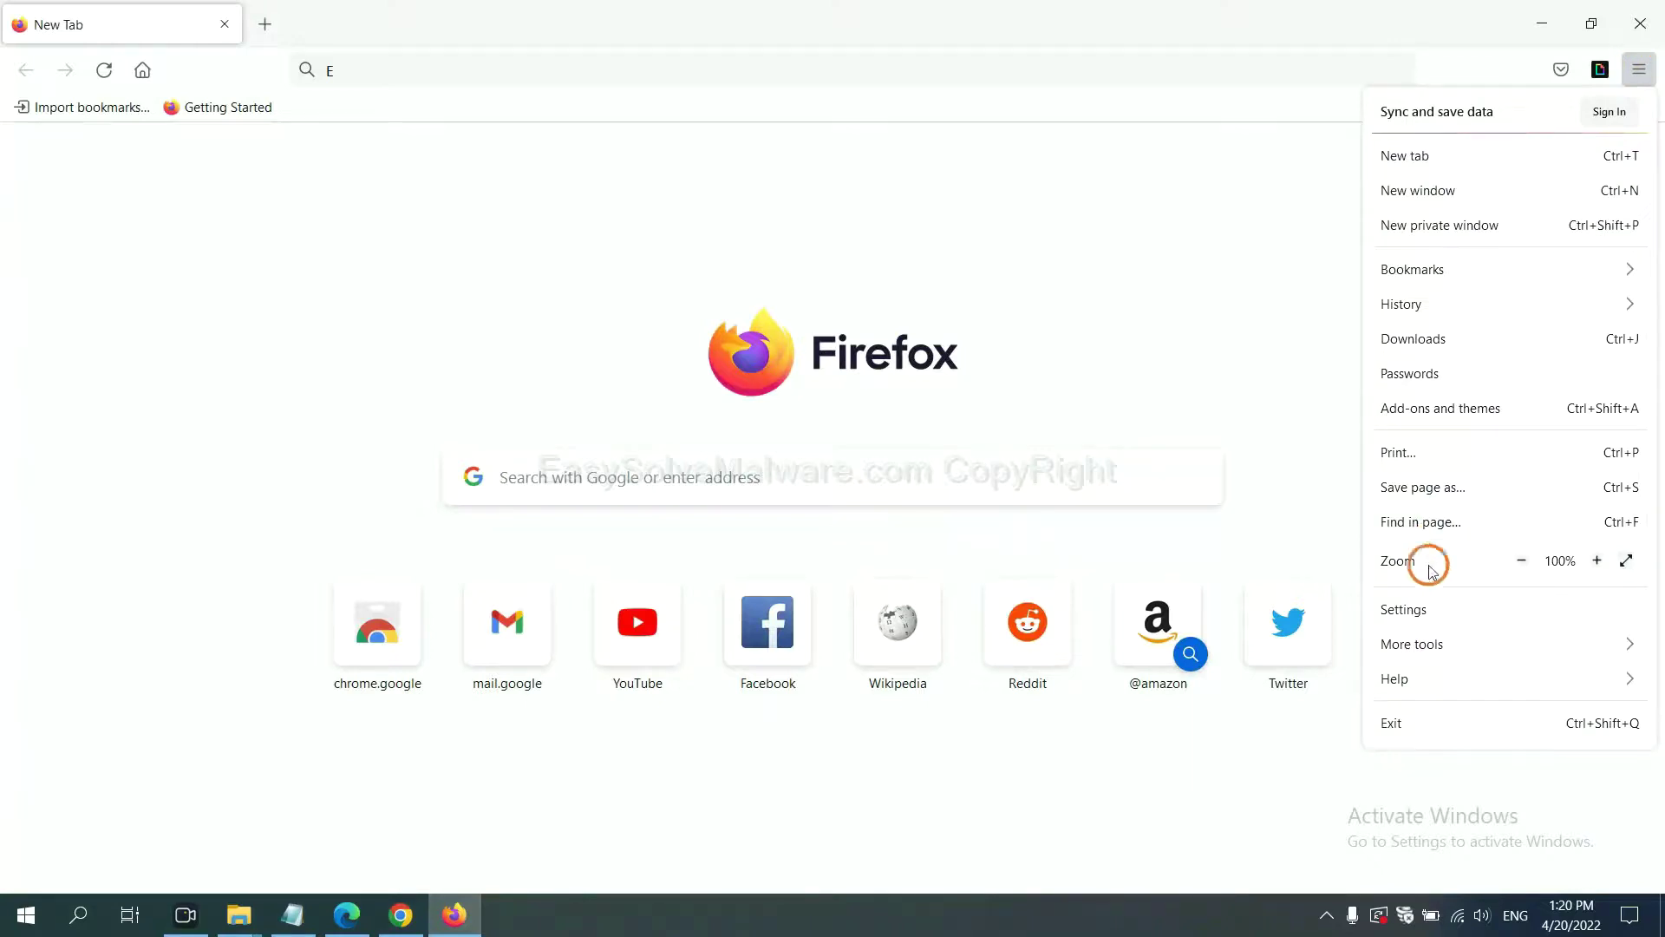
{"action": "left_click", "coordinate": [1433, 678]}
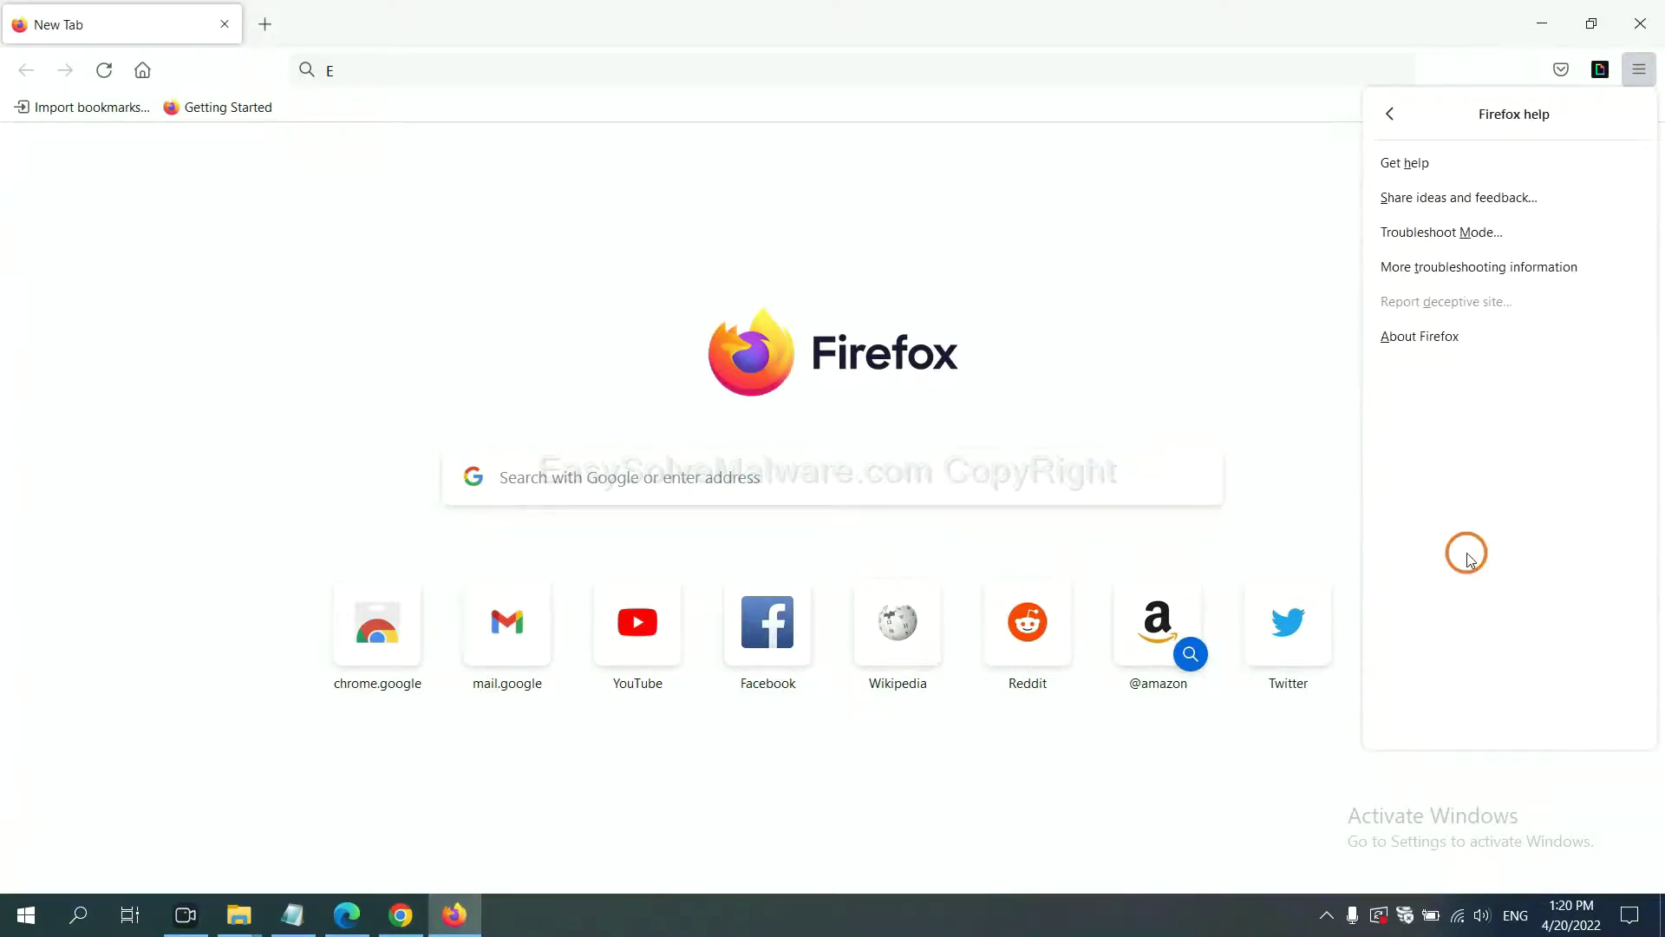
{"action": "left_click", "coordinate": [1462, 268]}
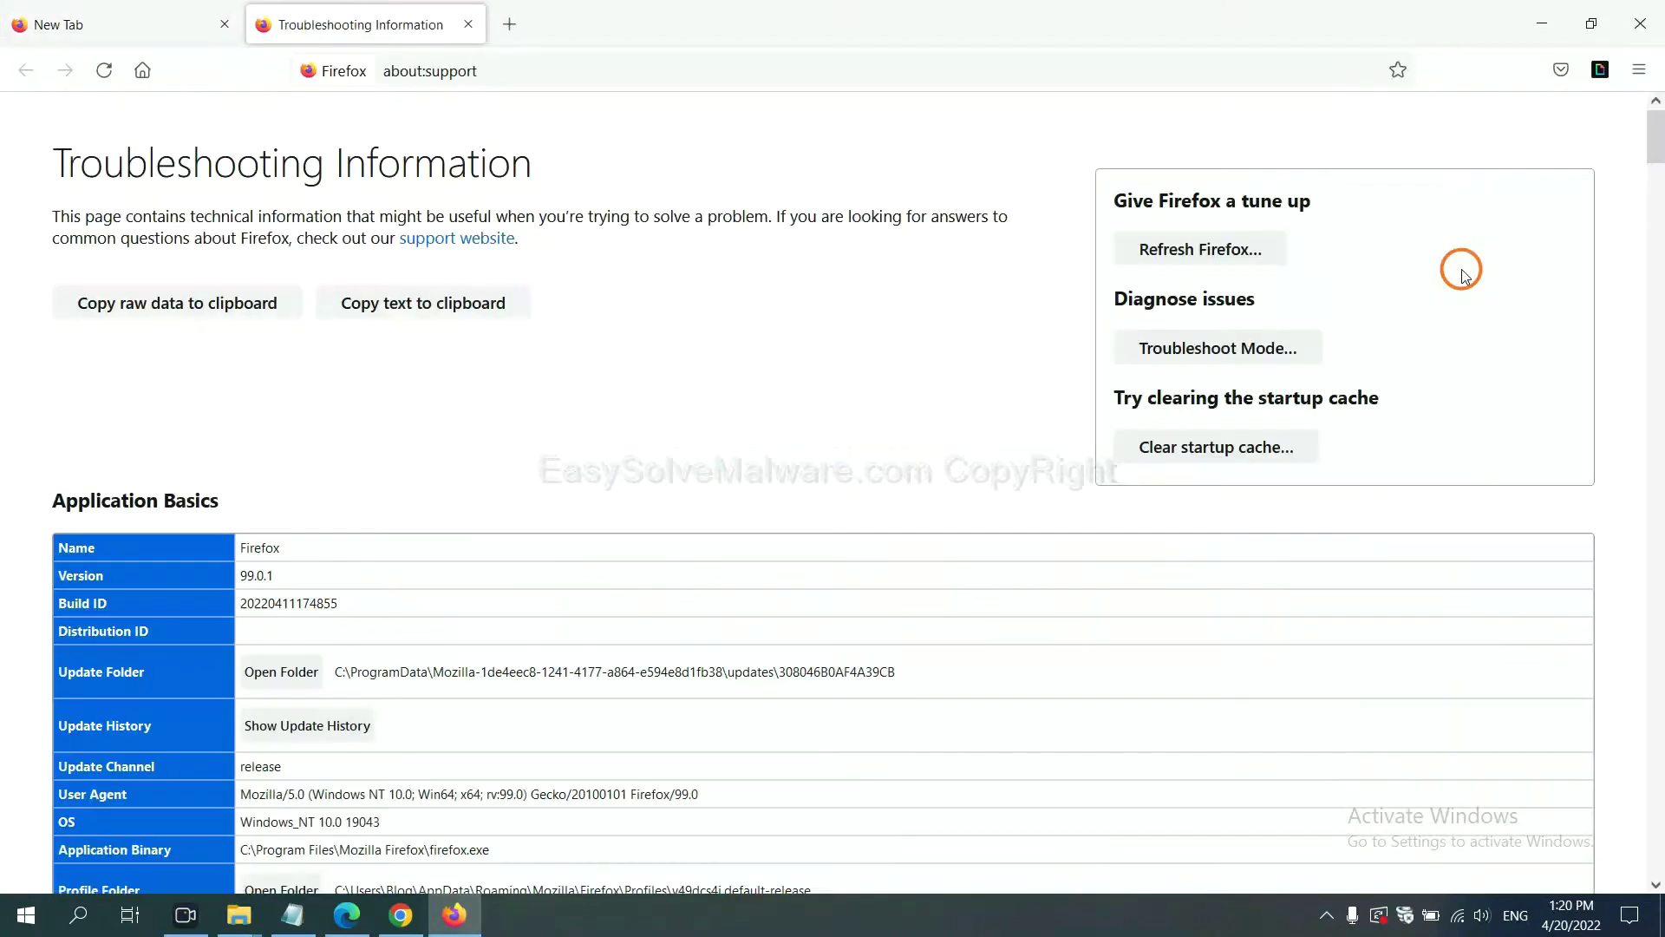
{"action": "left_click", "coordinate": [1172, 256]}
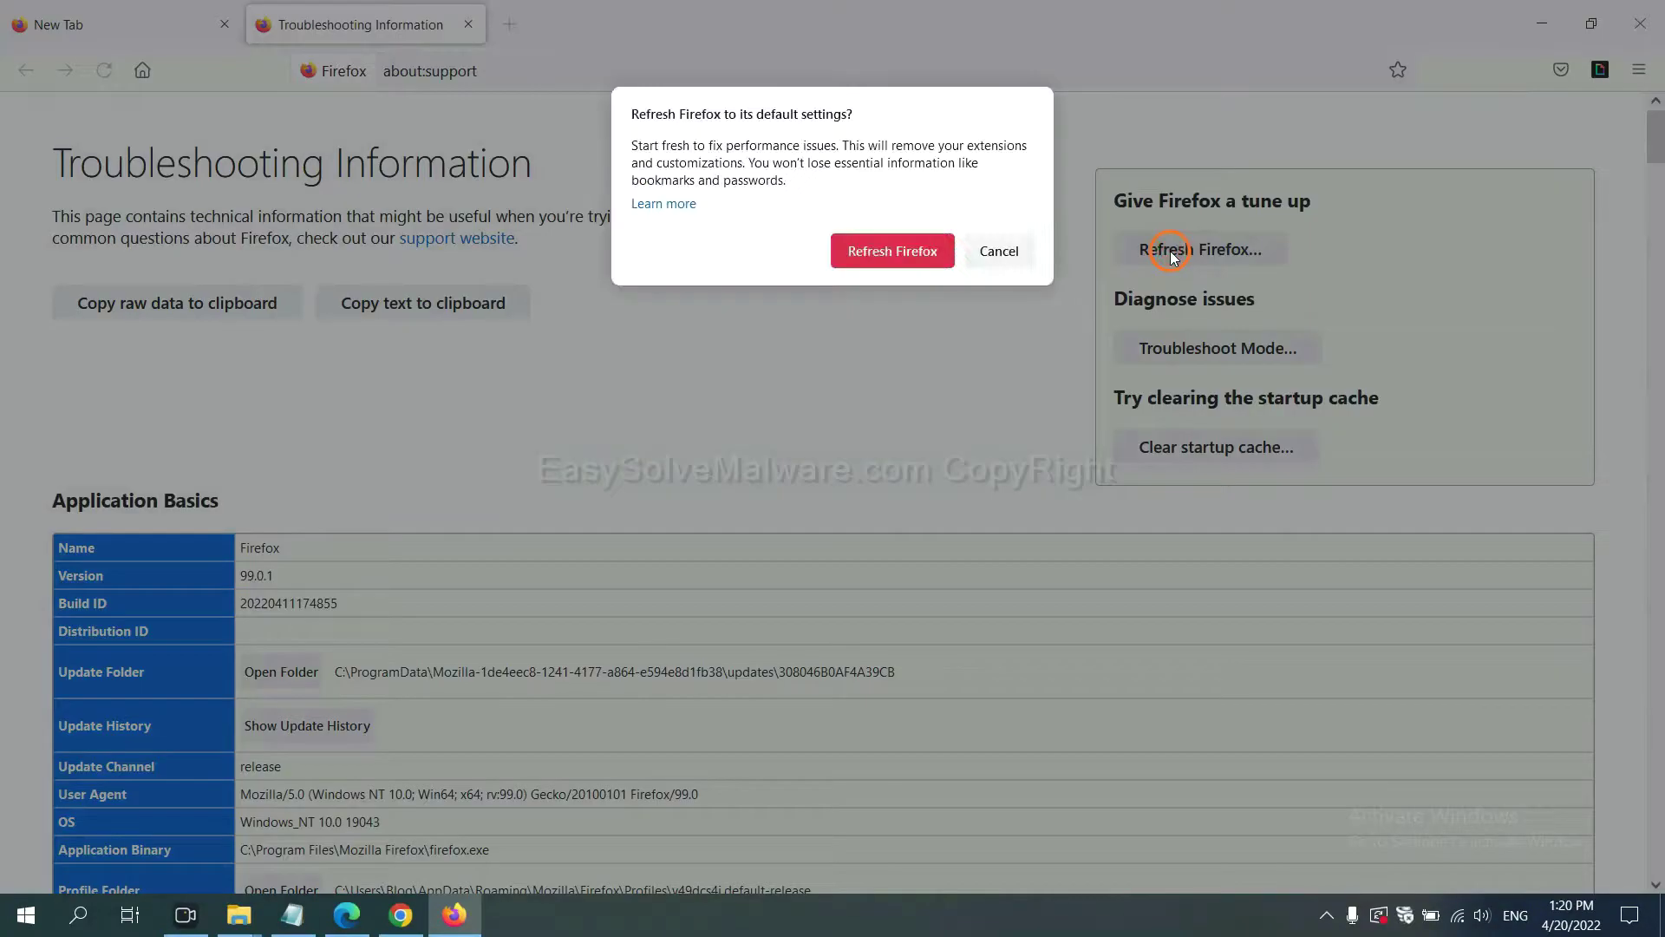
{"action": "left_click", "coordinate": [904, 262]}
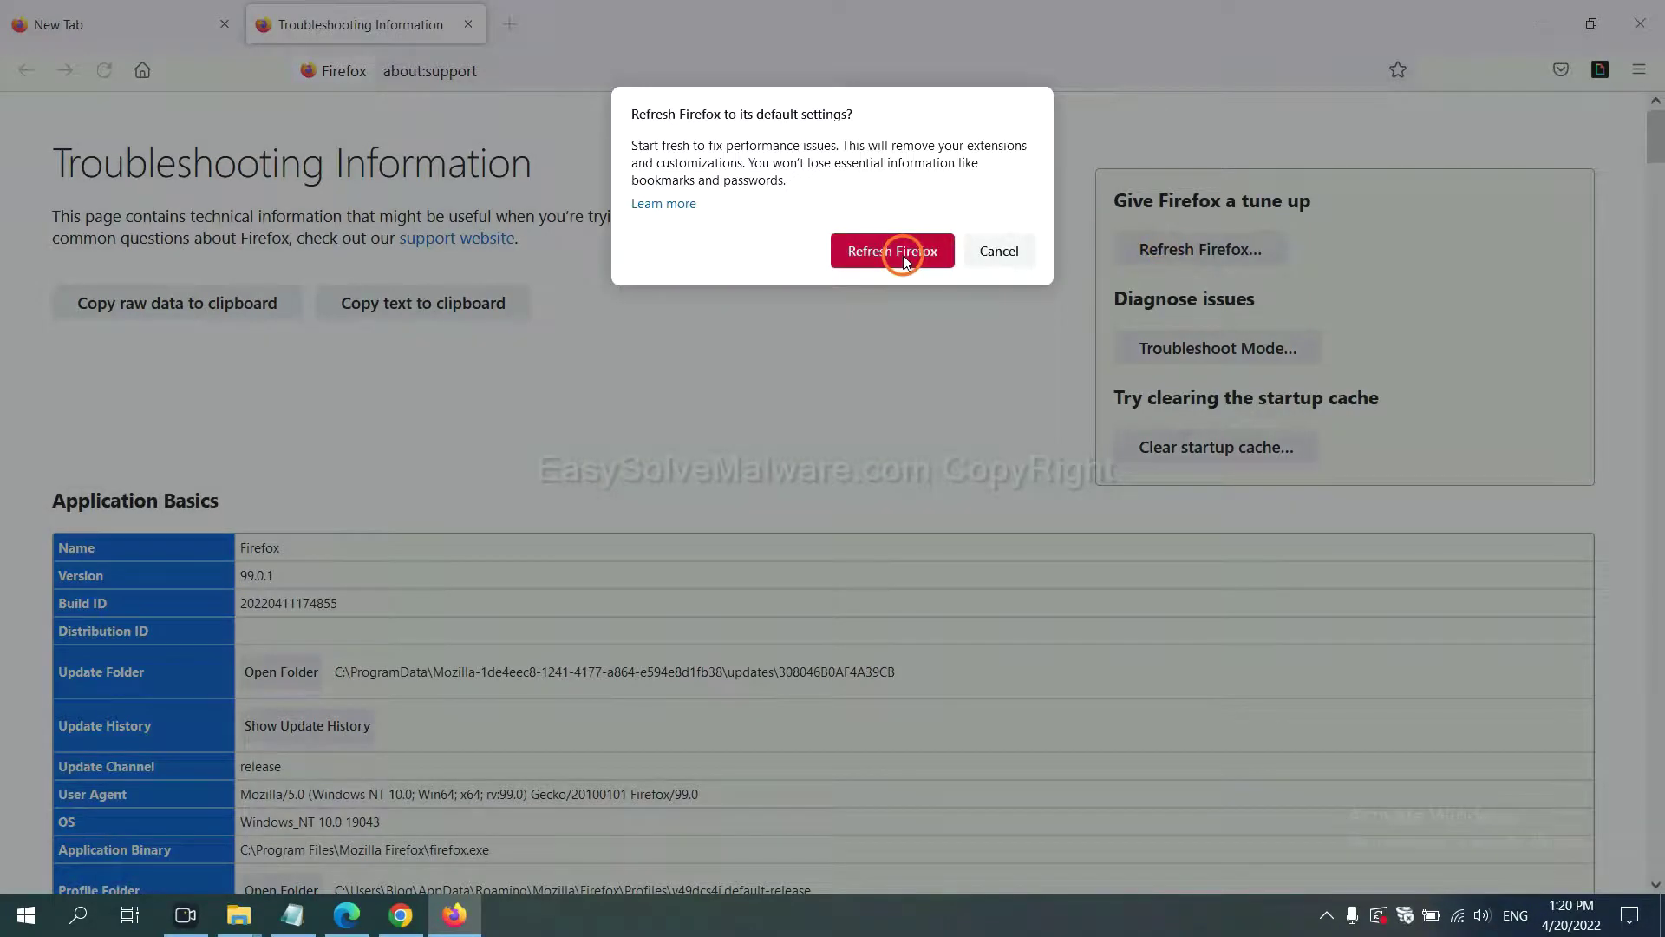
{"action": "left_click", "coordinate": [347, 915]}
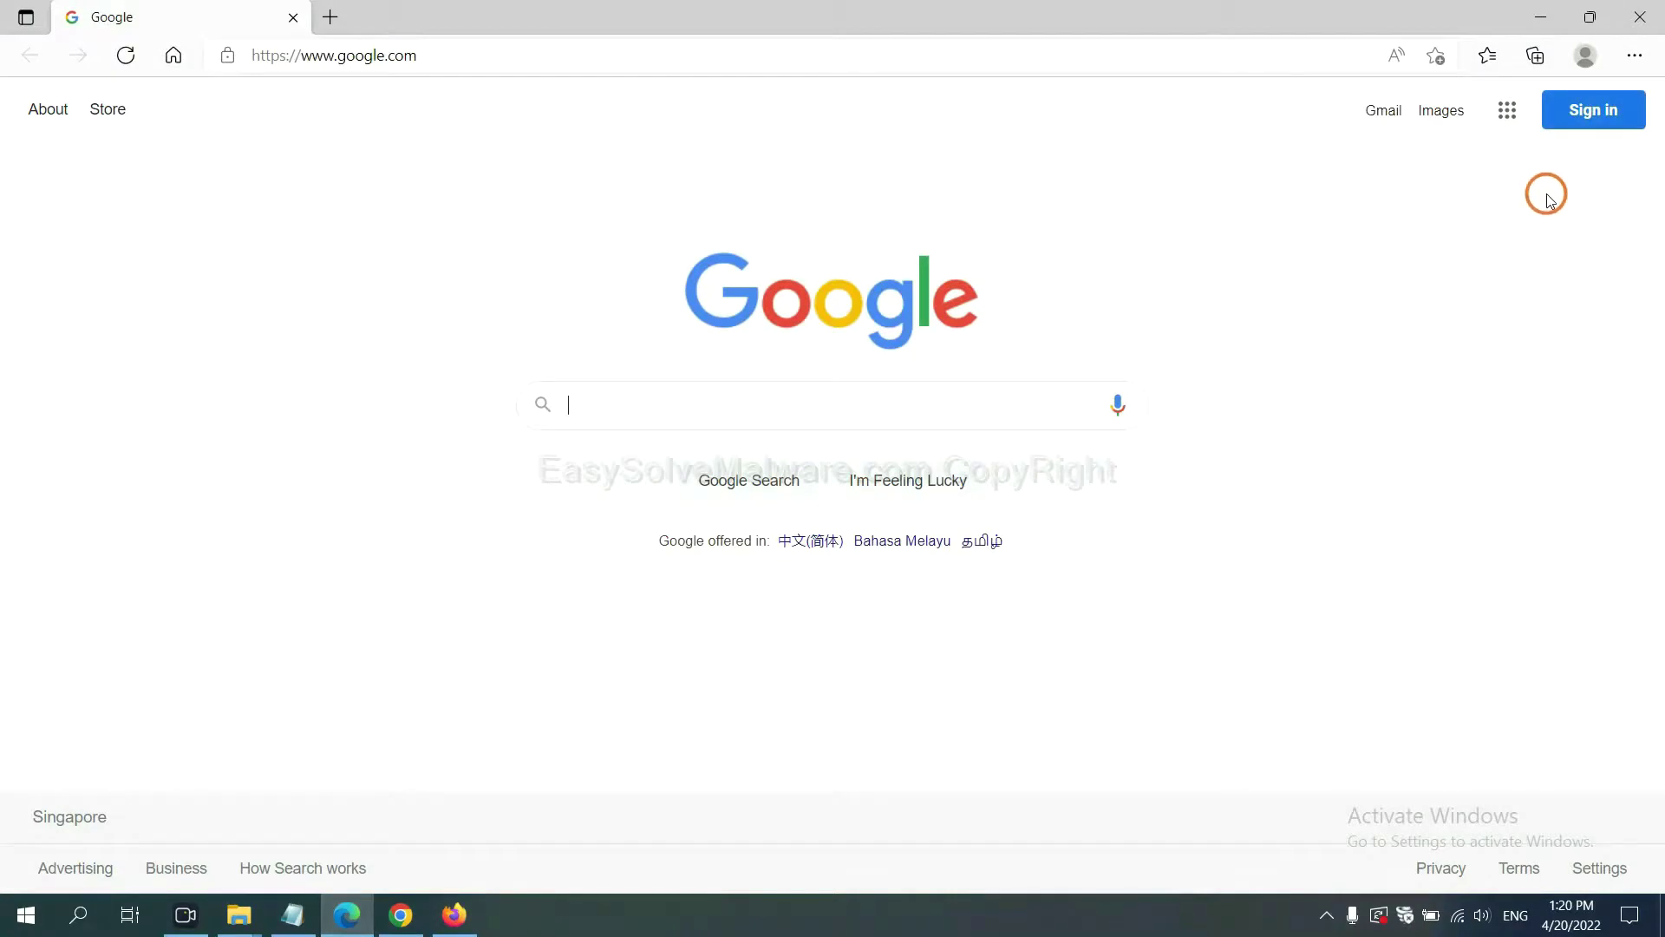
Search Edge settings for 'reset' and choose 'Restore settings to their default values'
{"action": "left_click", "coordinate": [1635, 57]}
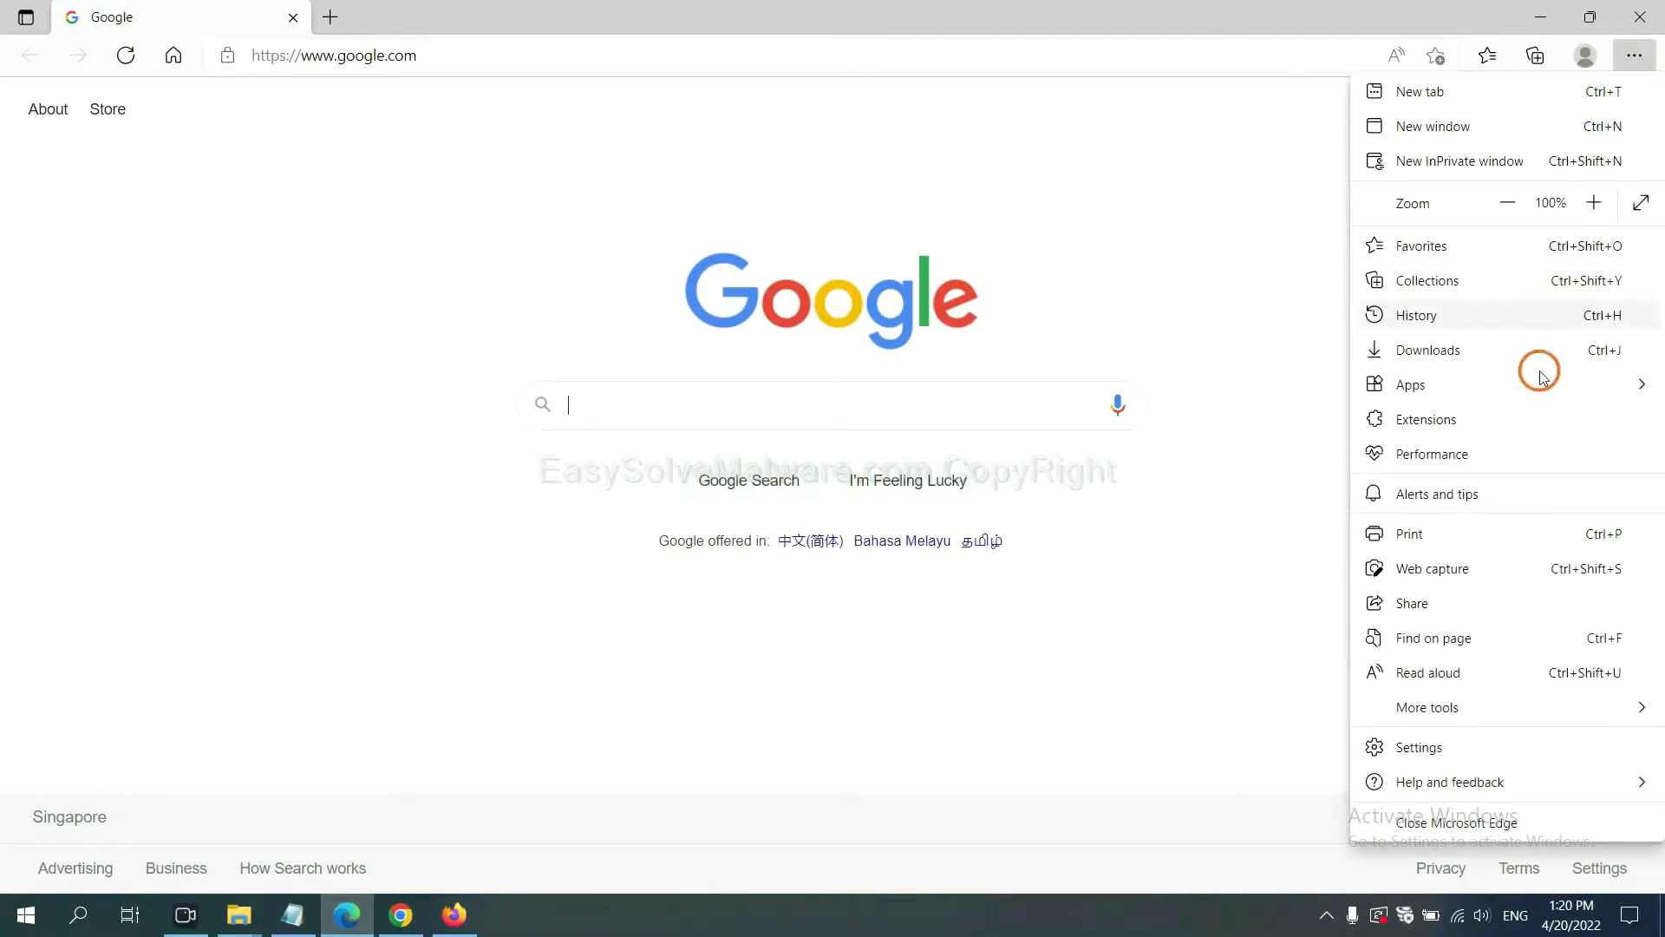
{"action": "left_click", "coordinate": [1436, 751]}
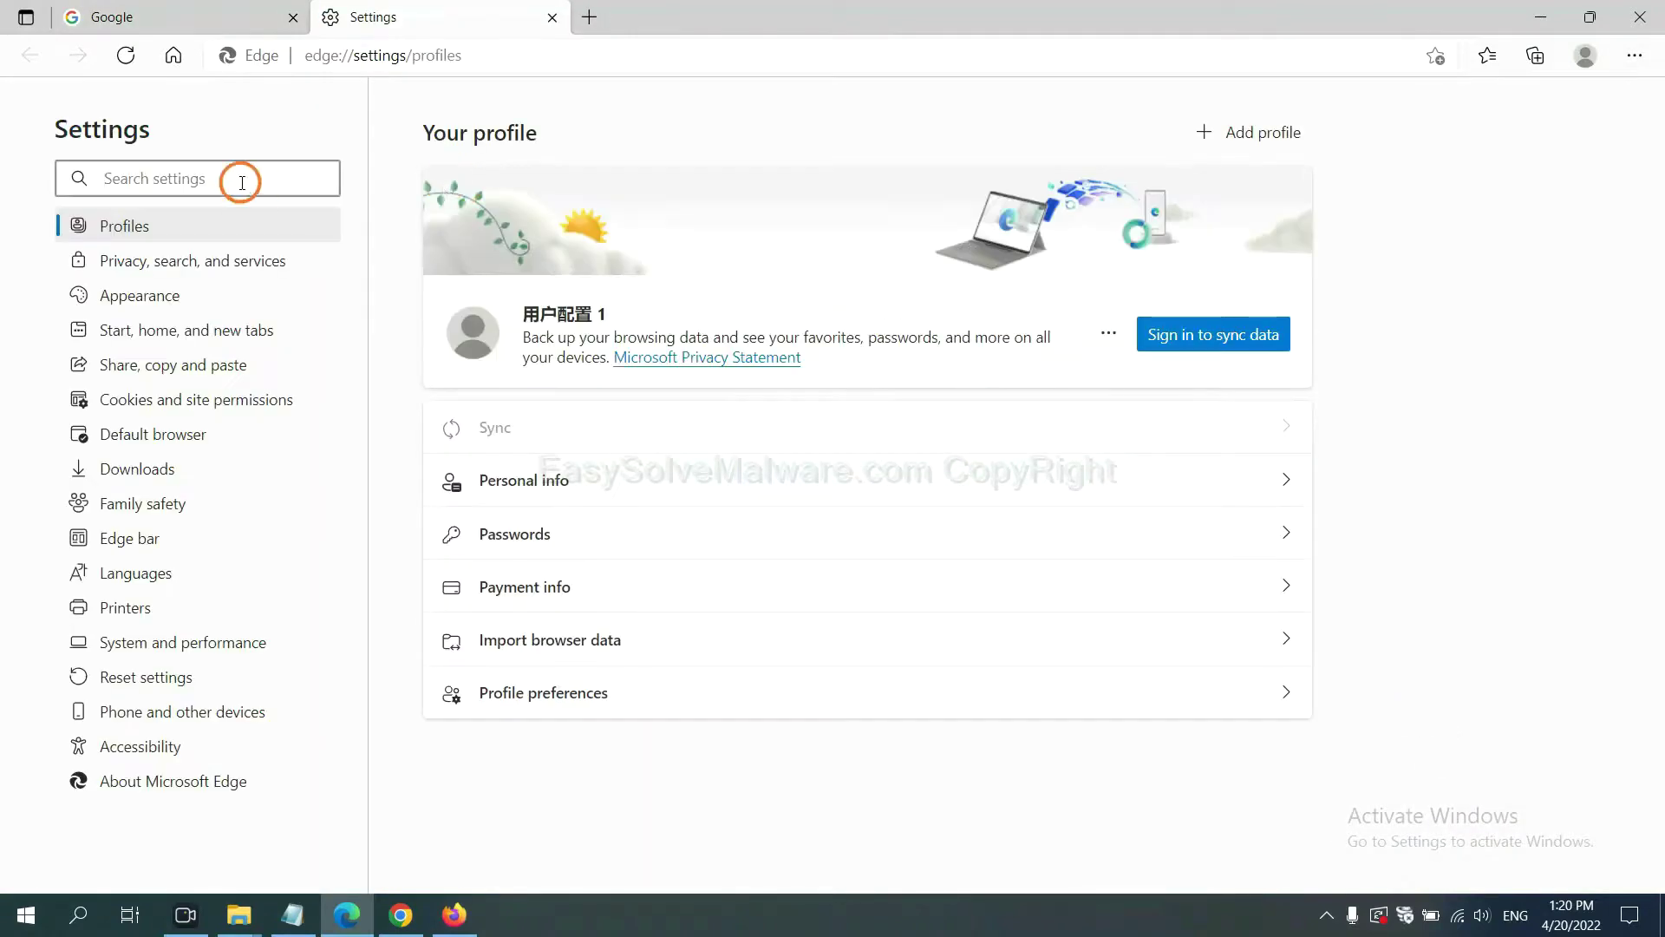
{"action": "type", "text": "re"}
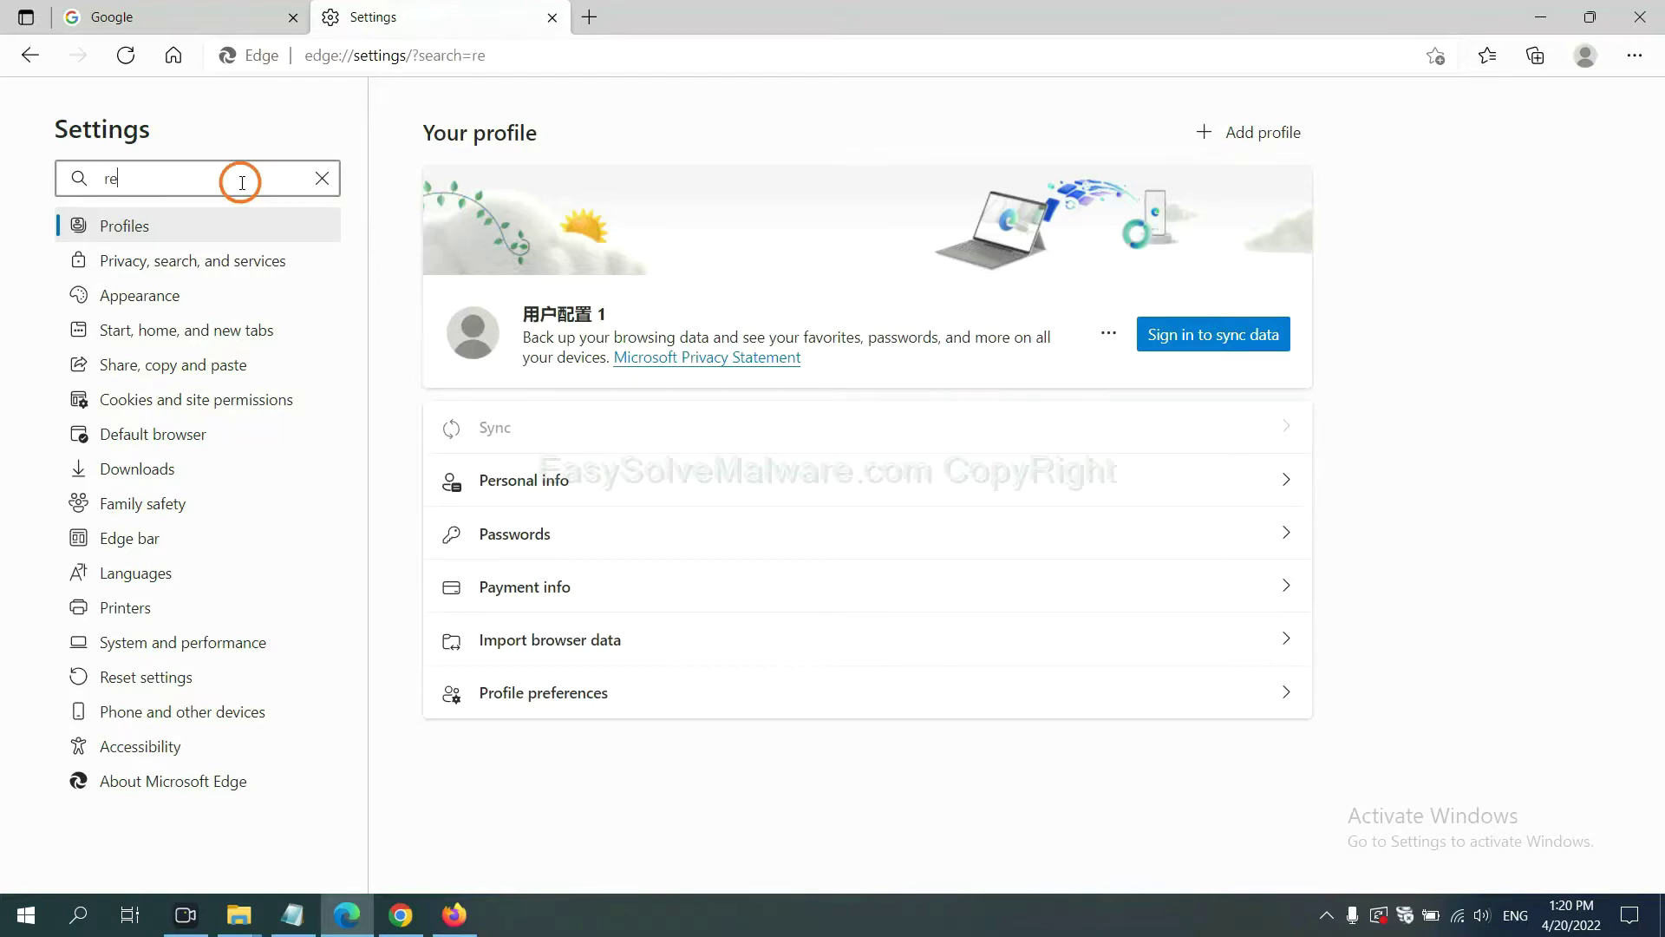
{"action": "type", "text": "set"}
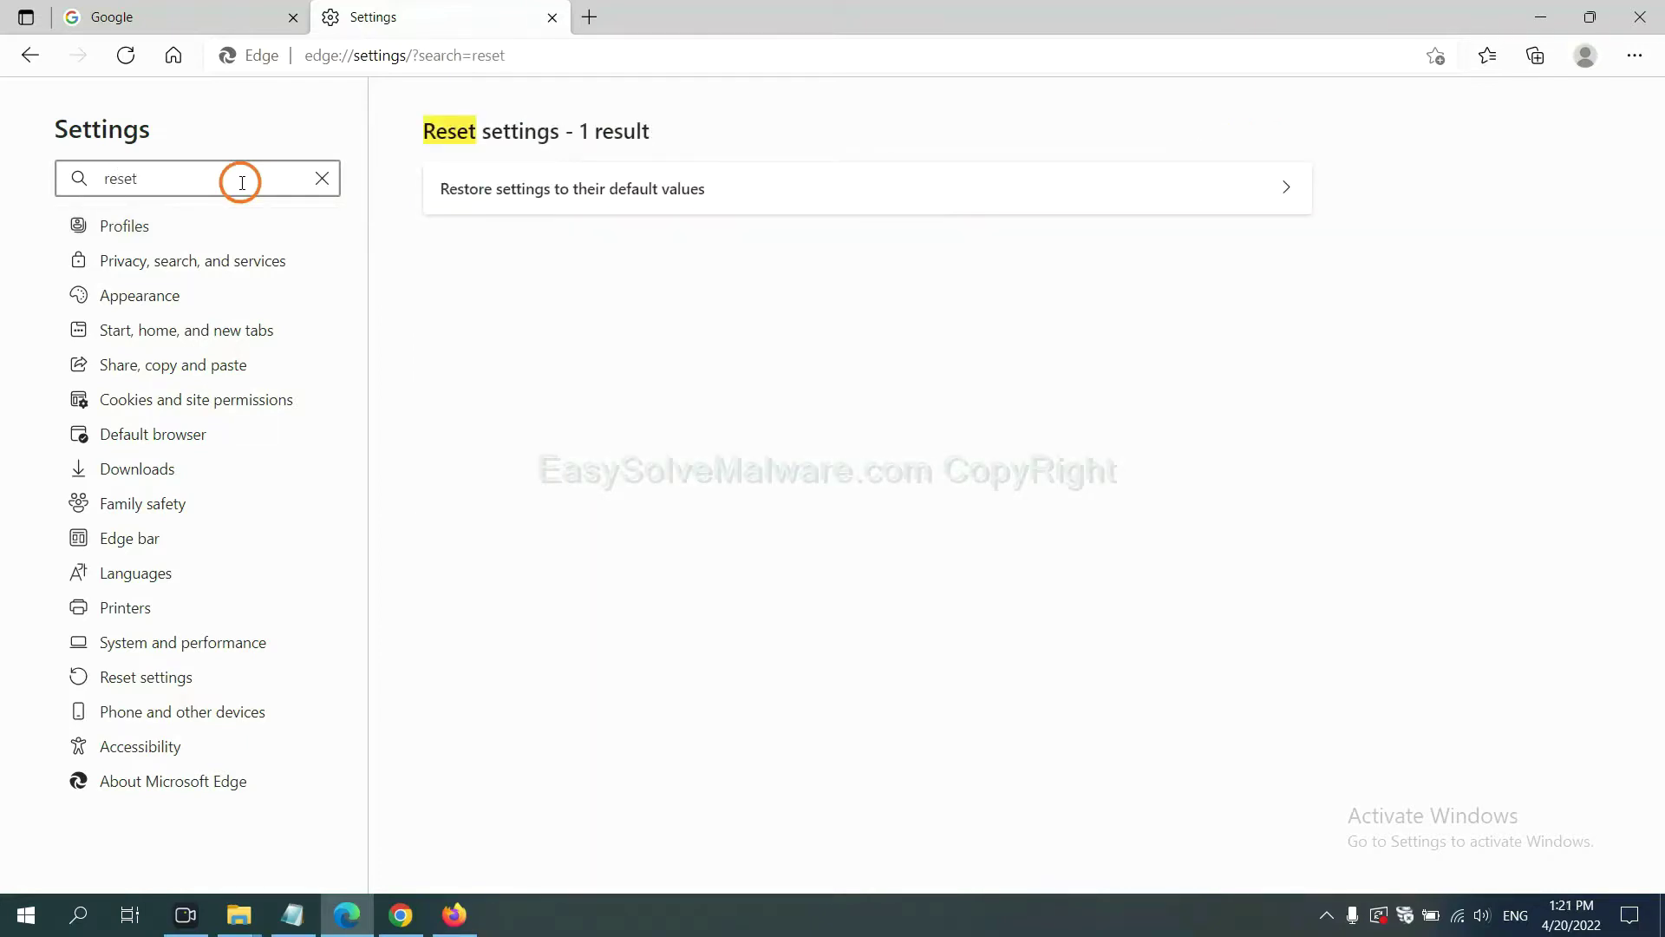
{"action": "left_click", "coordinate": [581, 180]}
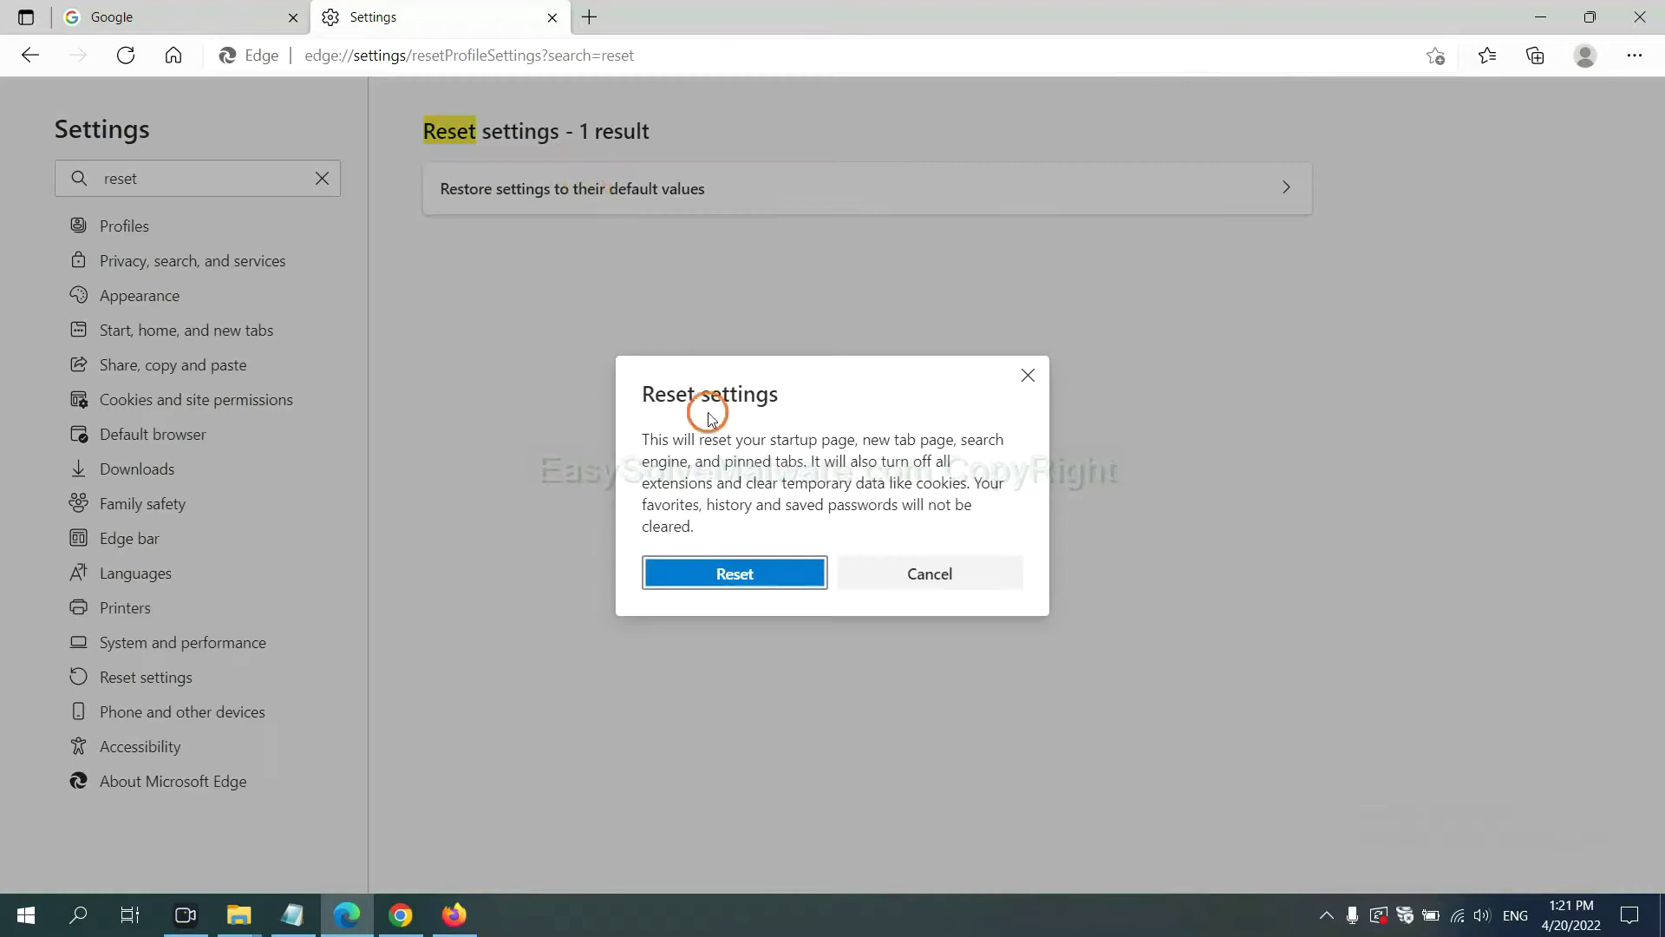